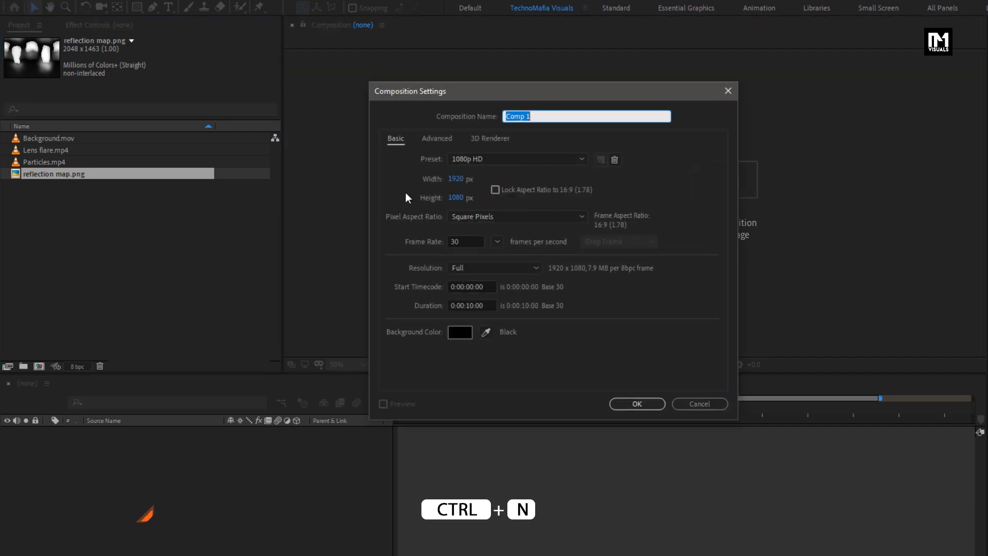
- Create a composition named Slide_1 with a duration of 0:00:02:00
text(_1)
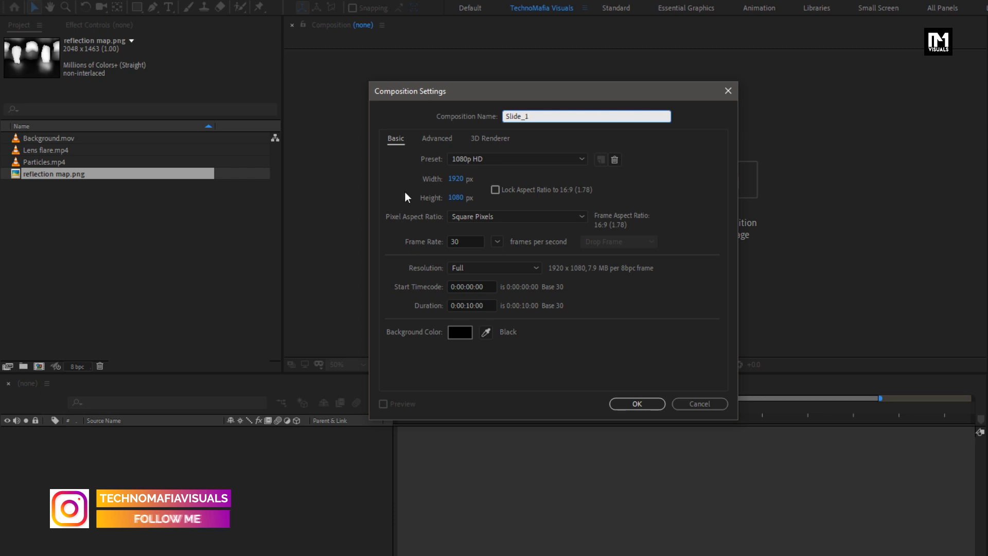
click(470, 305)
key(BackSpace)
key(BackSpace)
text(02)
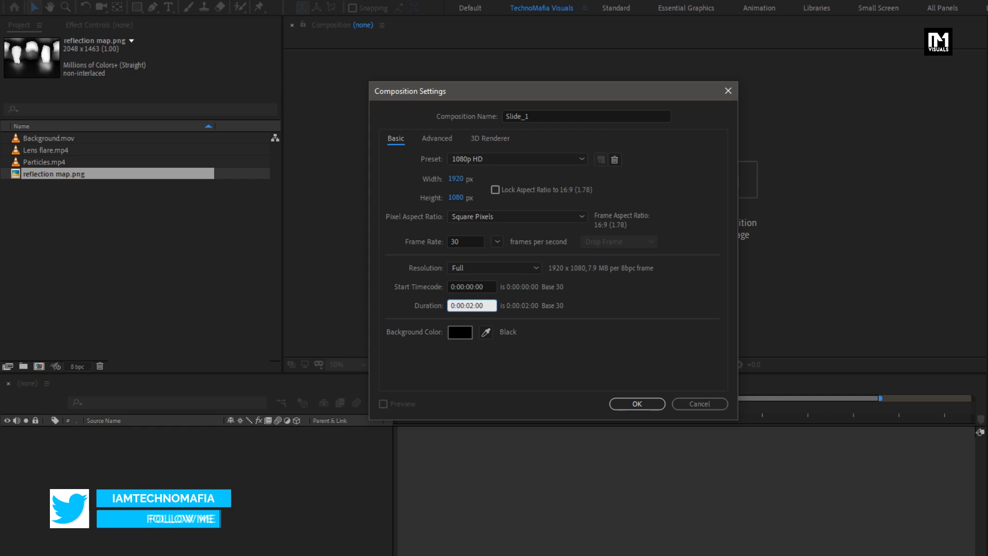
click(636, 404)
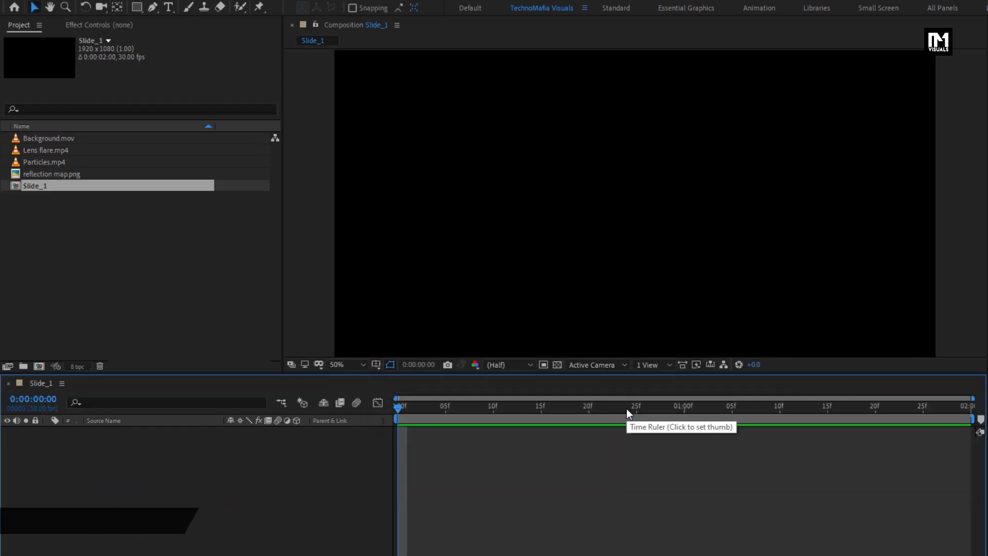
- Add a text layer reading "CINEMATIC" to the Slide_1 composition
click(341, 365)
click(345, 391)
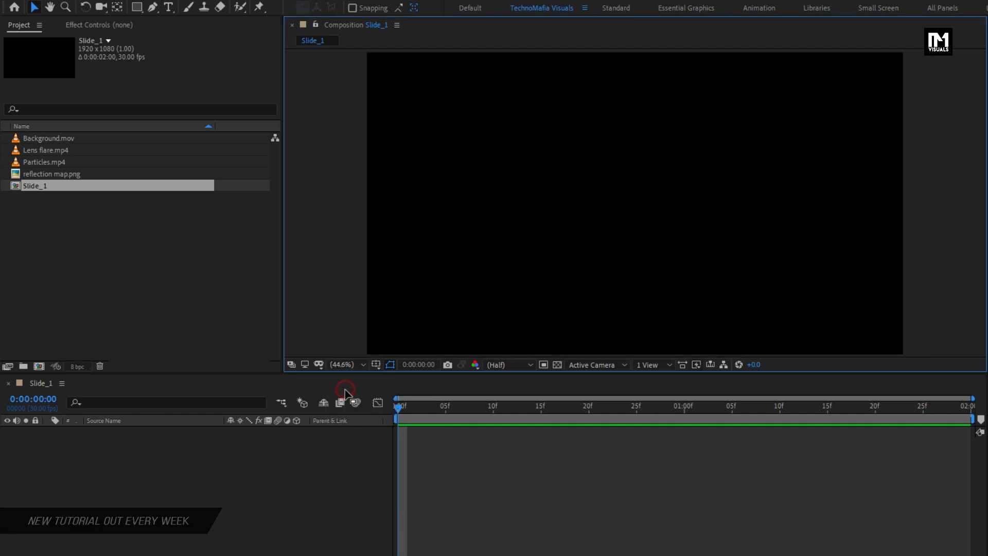
click(168, 7)
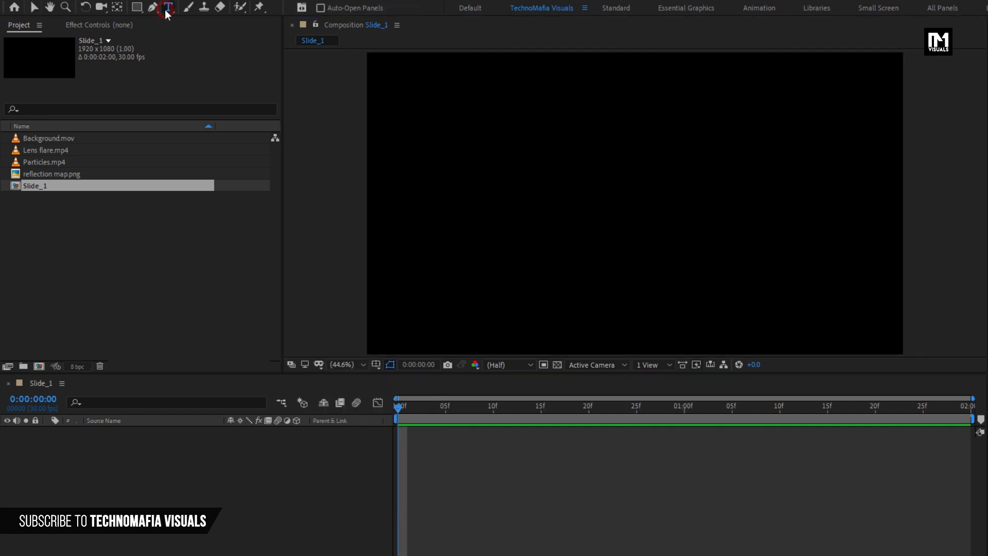
click(559, 205)
text(CINEMATIC)
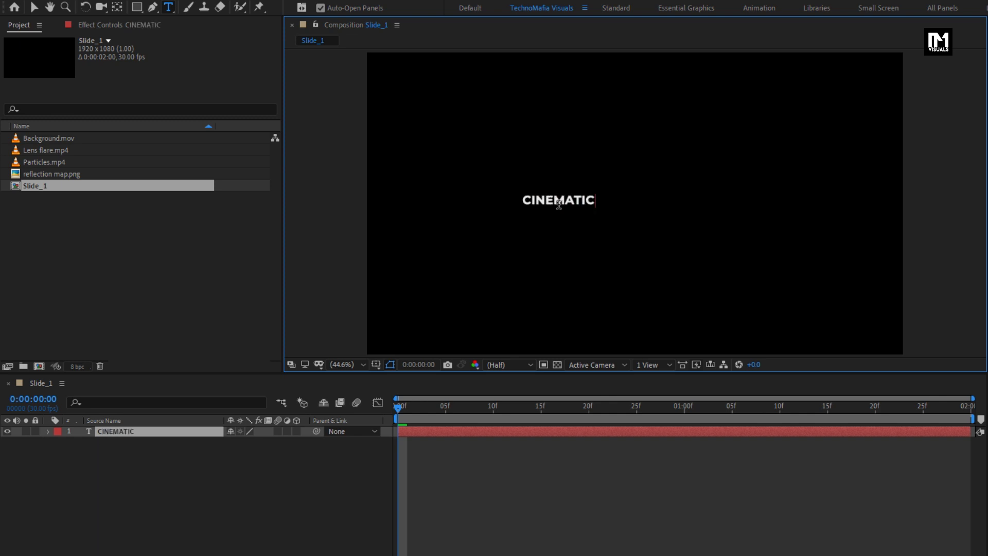
key(KP_Enter)
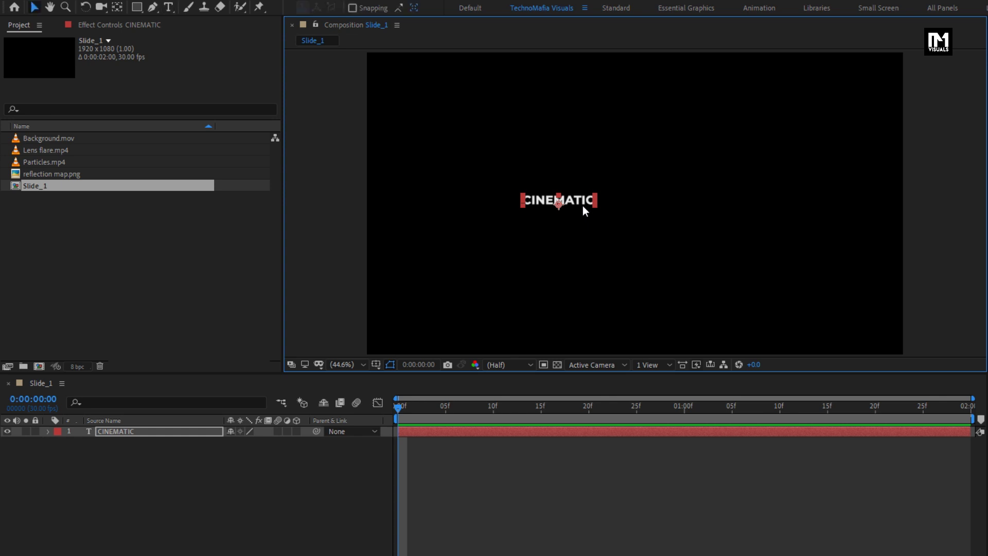
- Set the CINEMATIC text to a font size of 203 px in the Bold Italic style
drag(842, 436, 936, 429)
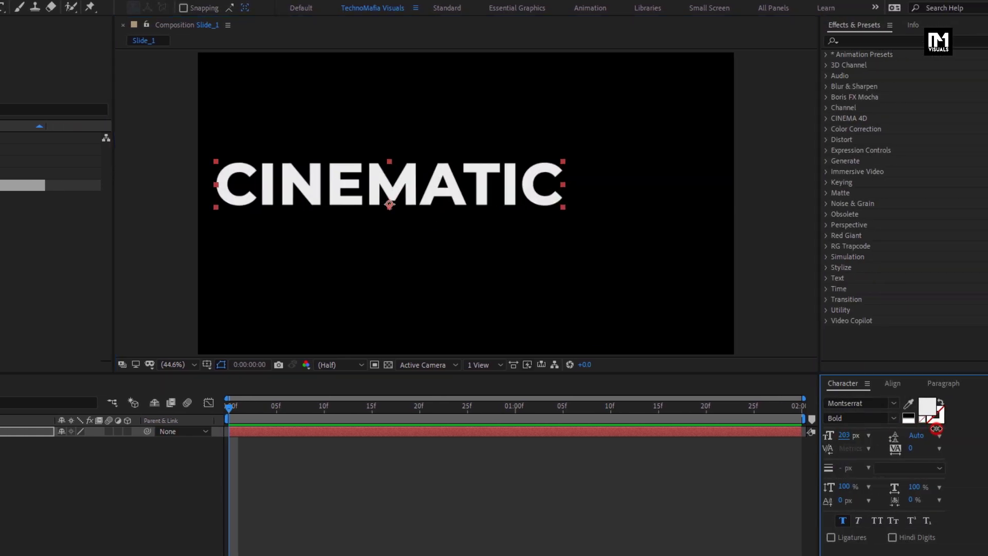
click(893, 418)
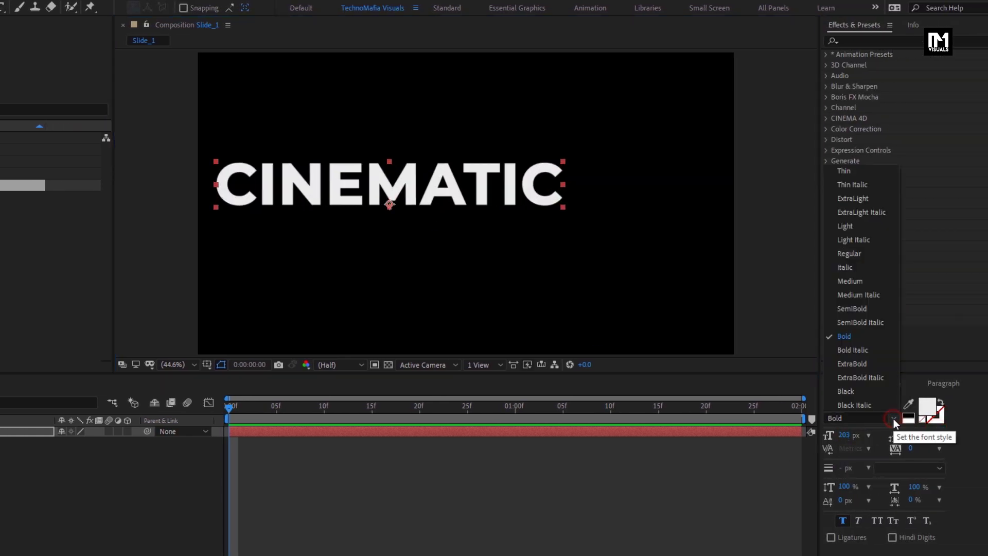
click(860, 351)
- Centre the CINEMATIC text horizontally and vertically in the composition
click(885, 383)
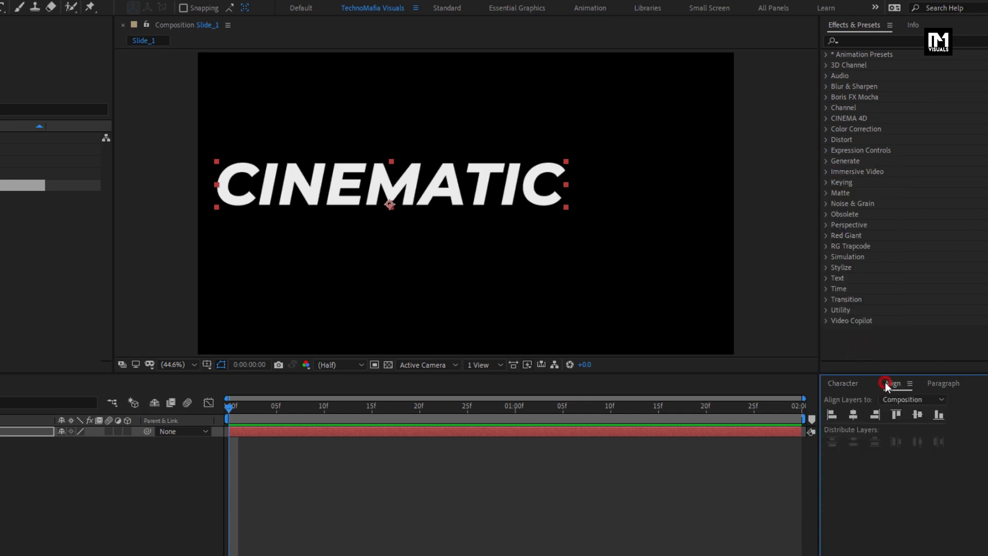
click(857, 415)
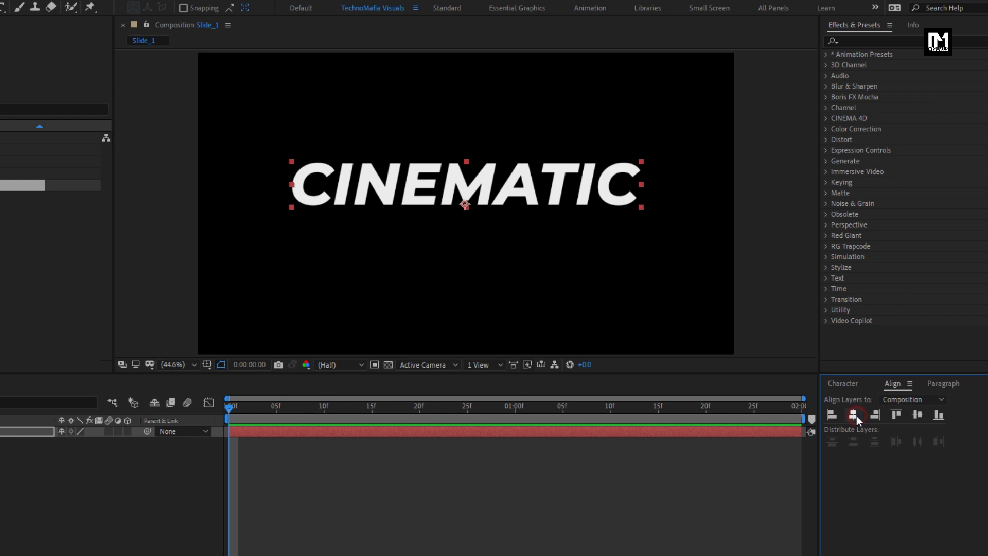
click(915, 415)
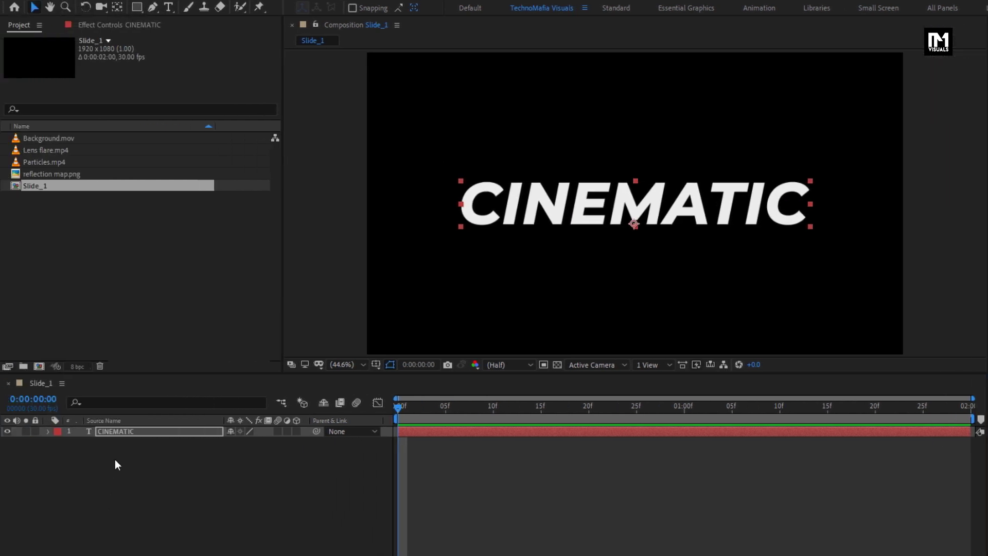
- Pre-compose the CINEMATIC layer as Text_1
click(119, 434)
right_click(119, 434)
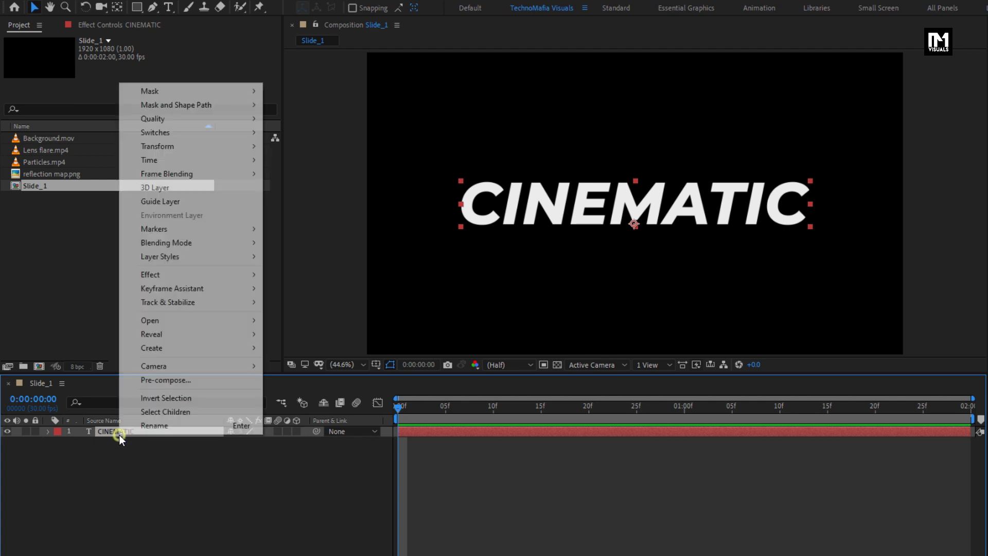
click(152, 380)
text(Text_)
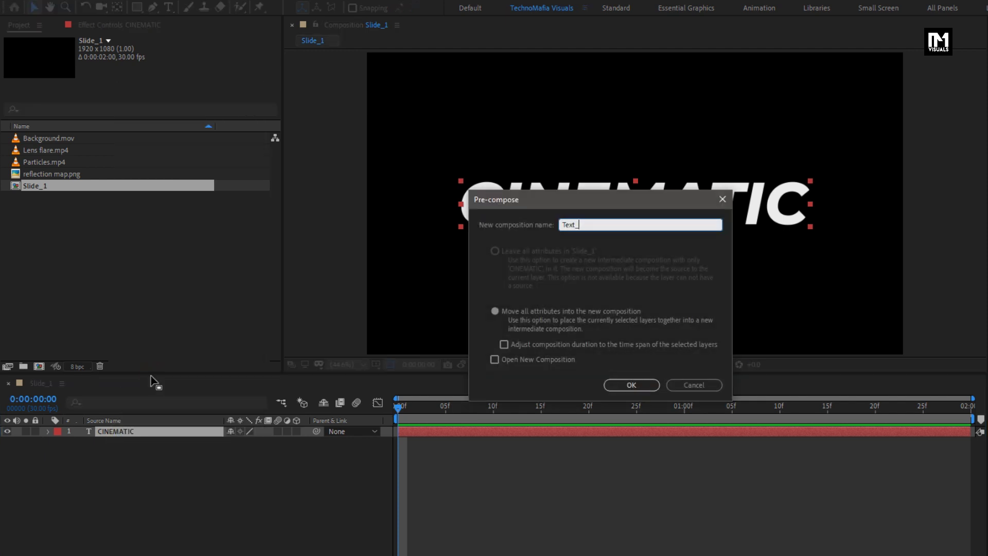
click(629, 386)
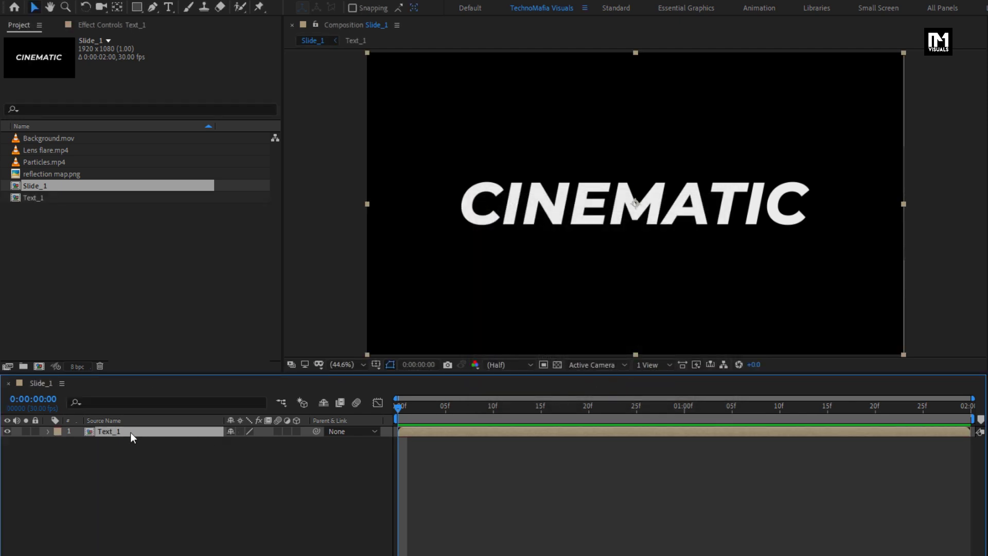
- Add a Gradient Overlay layer style to the Text_1 layer
right_click(131, 432)
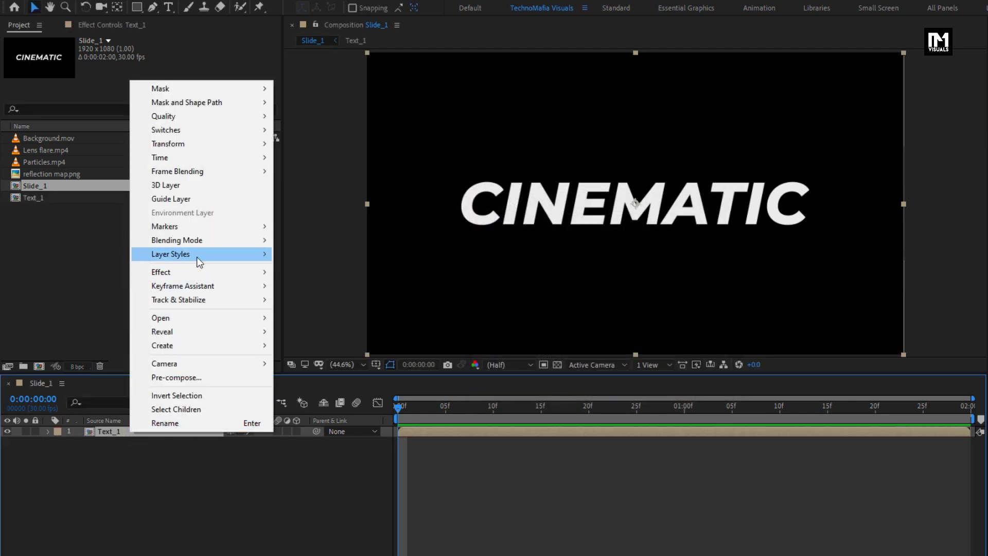
mouse_move(197, 257)
click(333, 396)
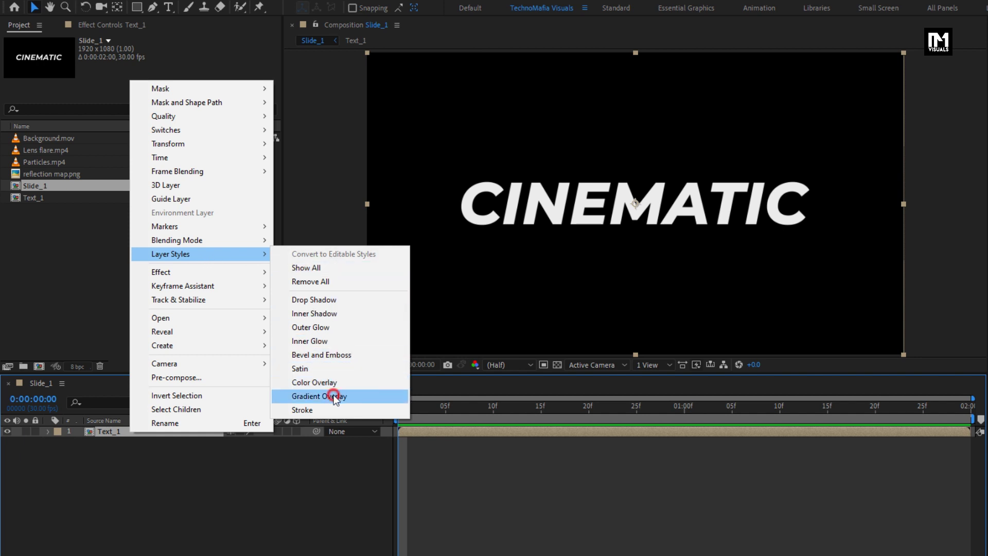
- Edit the overlay gradient, adding a black colour stop at about 34.5% and a white one at about 76.2%
click(72, 476)
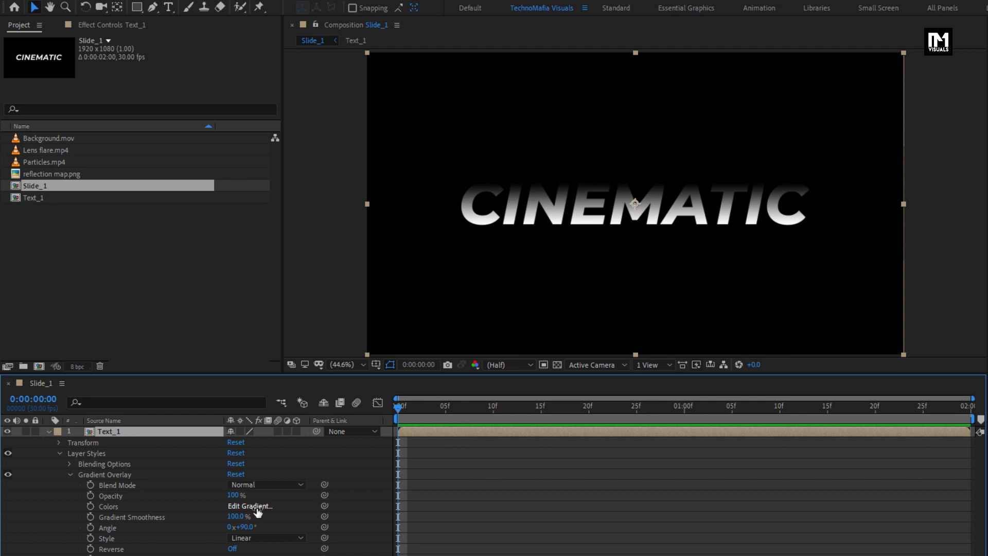
click(256, 507)
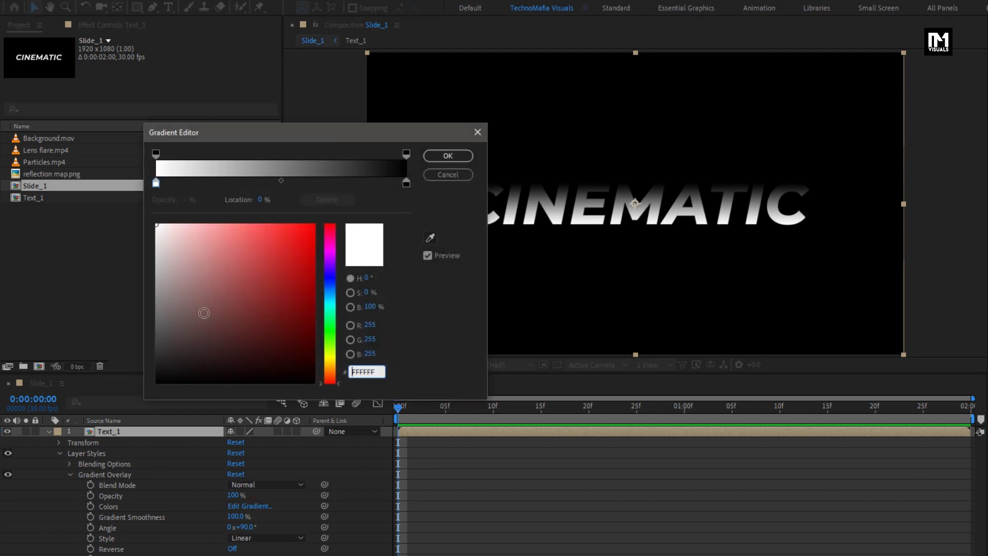
click(230, 183)
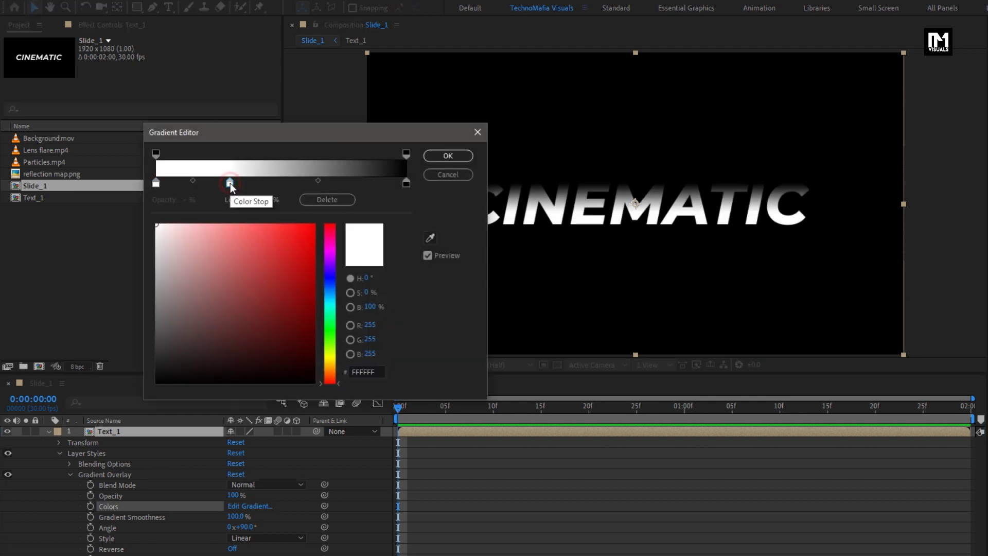
drag(230, 185, 243, 186)
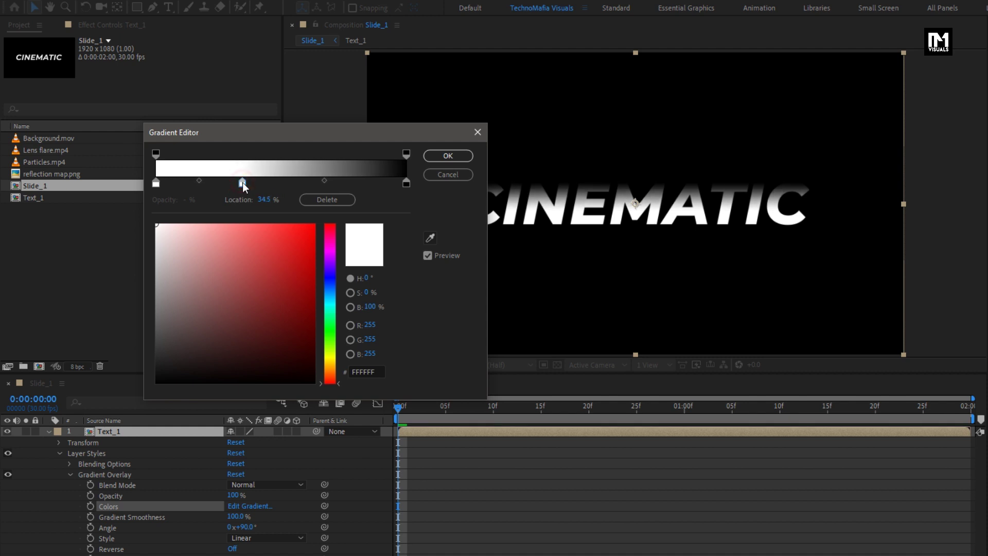
drag(160, 377, 146, 388)
drag(305, 184, 308, 183)
drag(151, 280, 148, 210)
drag(308, 183, 348, 185)
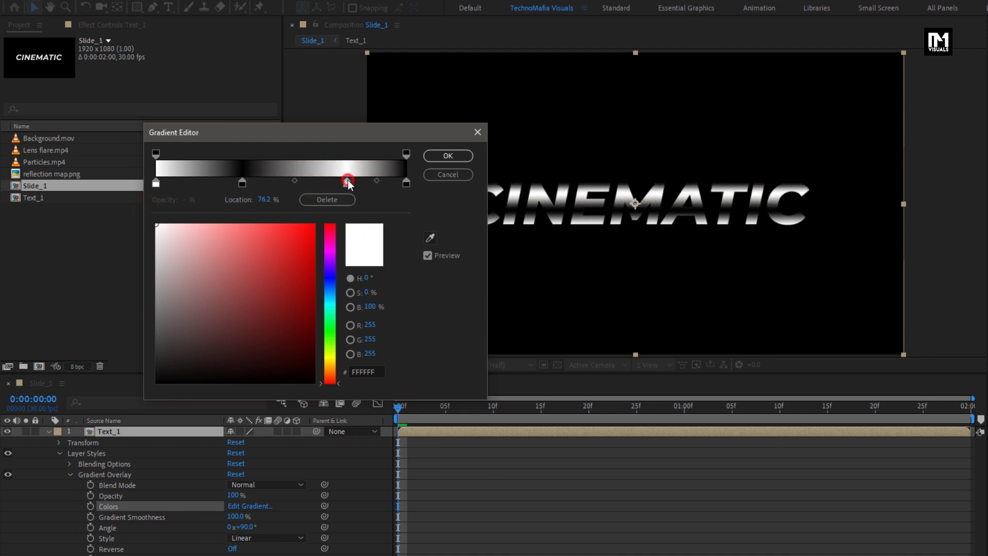
- Add another white colour stop at about 49% and move the white stop to its right to about 67%
click(270, 183)
drag(178, 240, 153, 221)
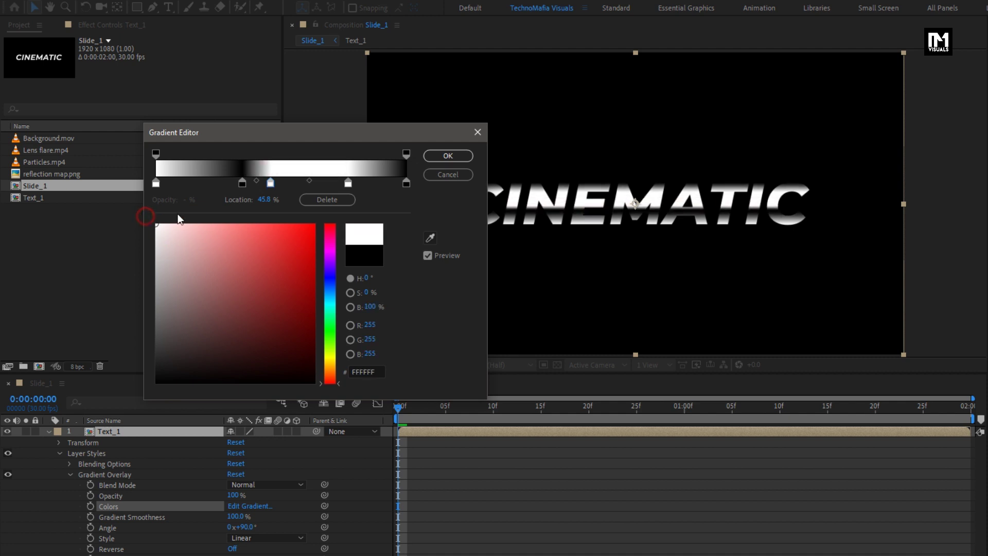
drag(273, 185, 323, 185)
click(344, 184)
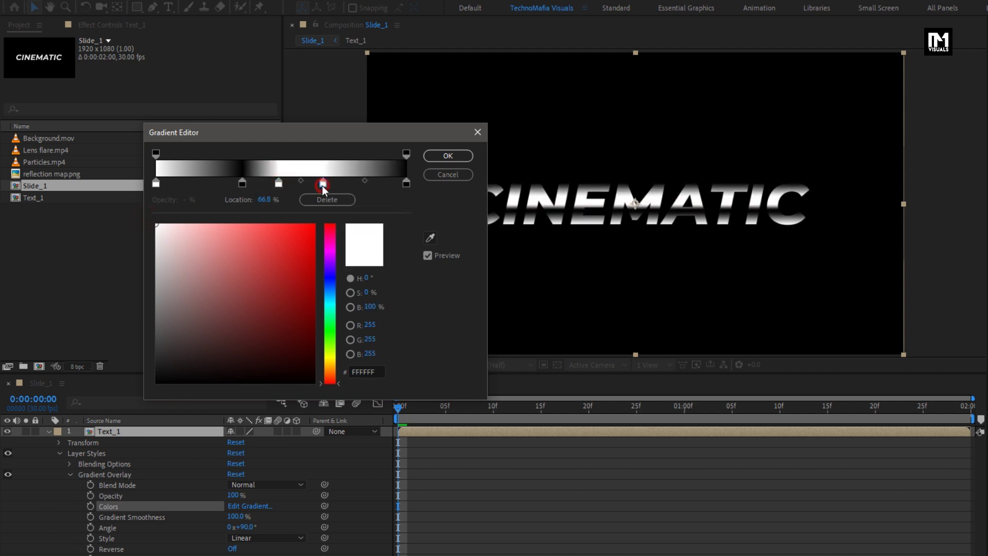
- Move the first white stop to 19%, then add a grey A39F9F stop at about 10% and a white stop at 0%
drag(156, 184, 203, 184)
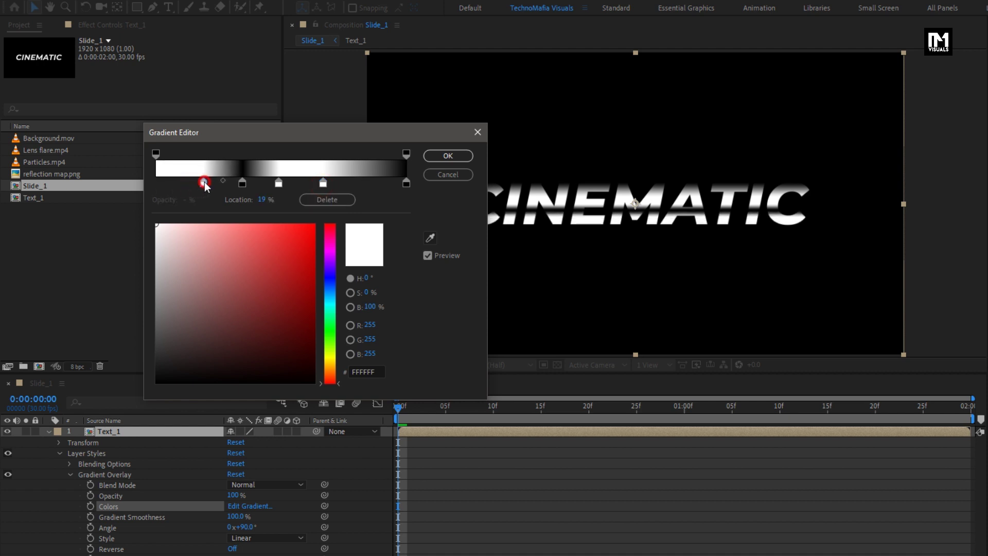
click(181, 183)
drag(161, 285, 139, 213)
click(156, 183)
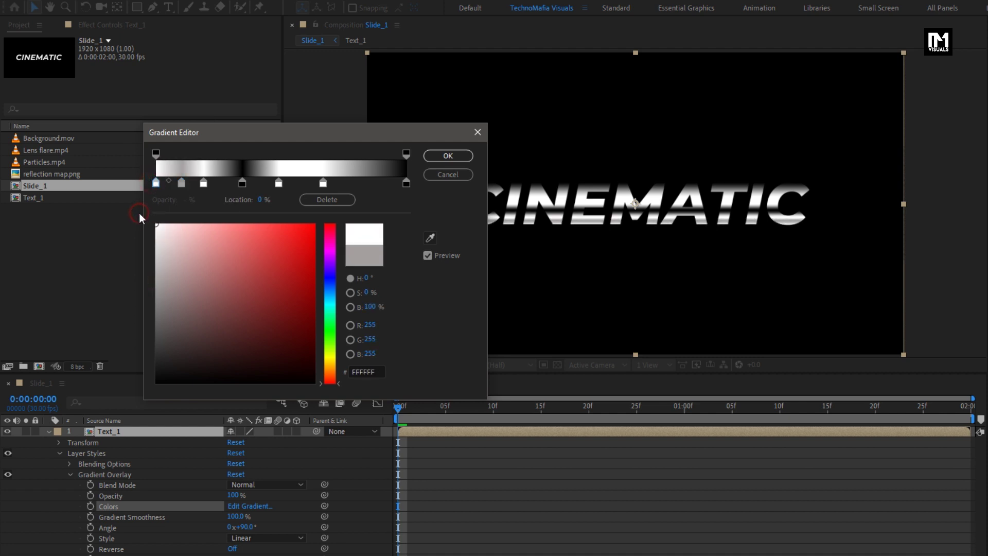
- Fine-tune the white stops to 21% and 68.5% and the grey stop to 9.5%, and apply the gradient
drag(203, 184, 209, 184)
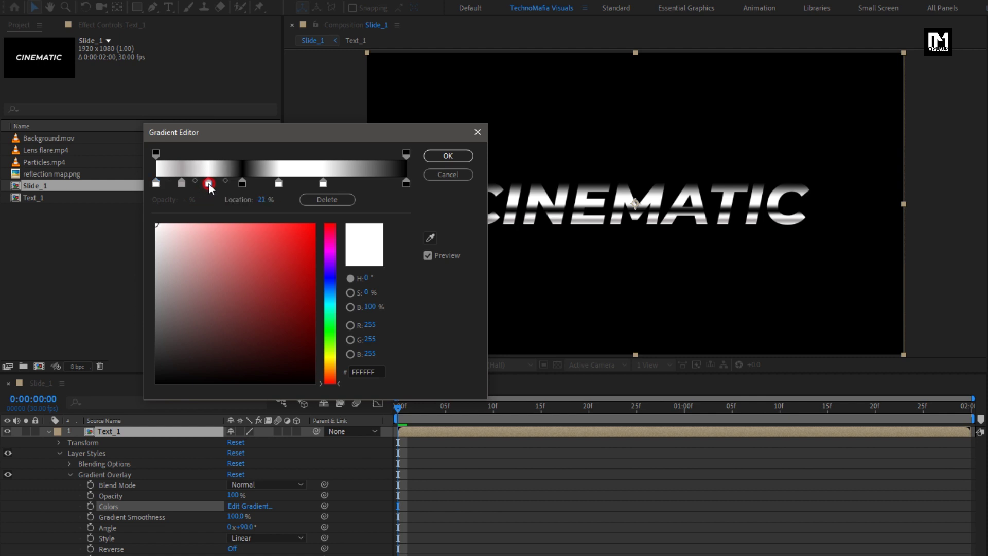
click(180, 183)
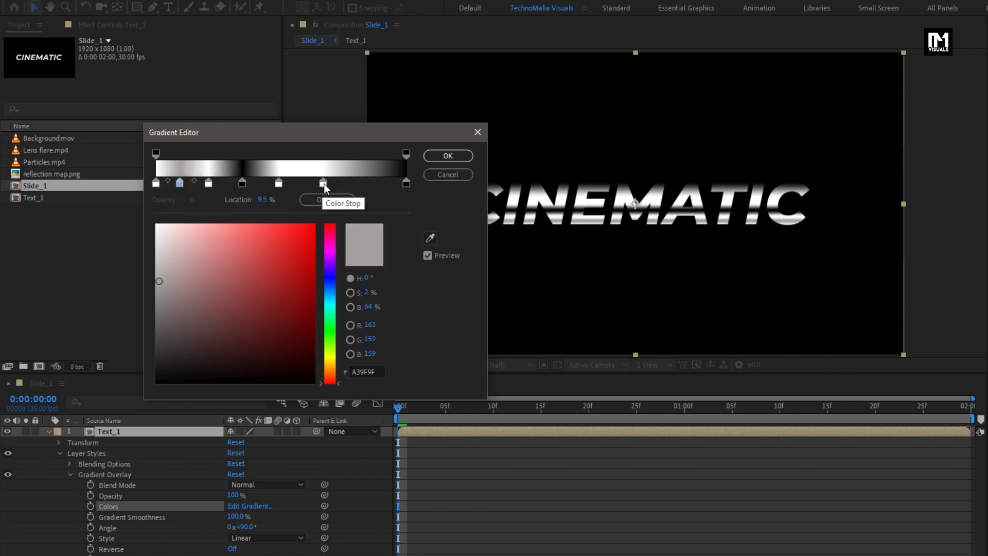
drag(323, 183, 329, 183)
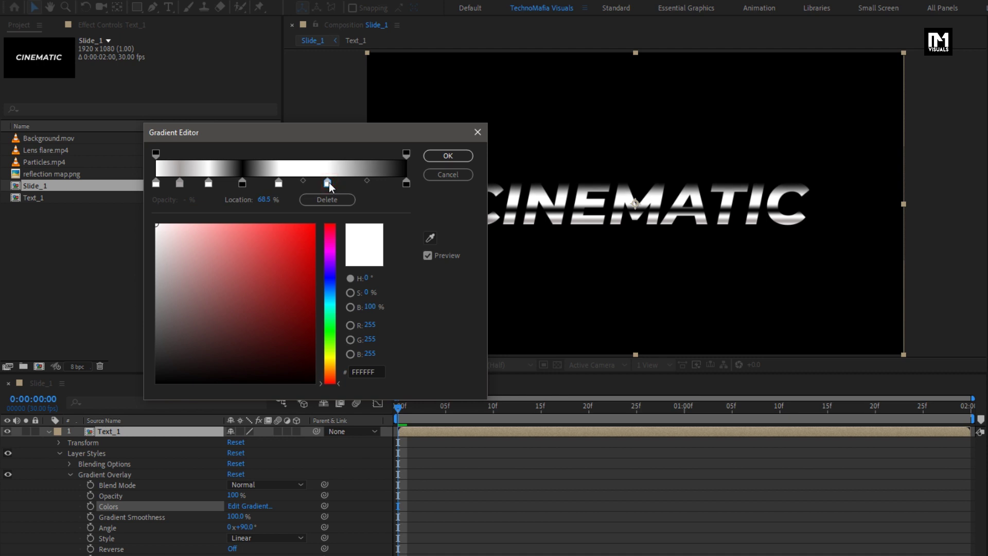
click(437, 159)
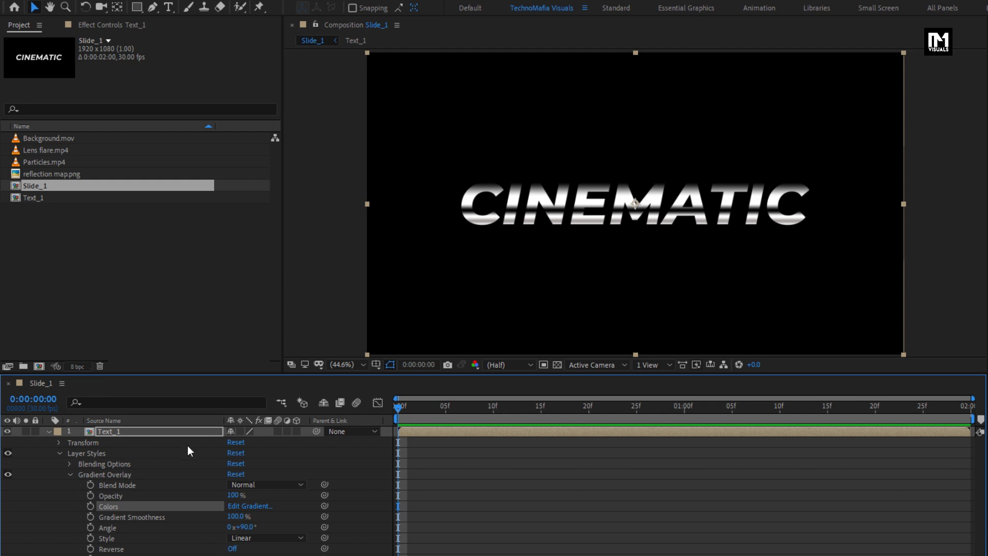
- Collapse the Text_1 layer's properties and duplicate the layer three times
click(126, 432)
click(50, 431)
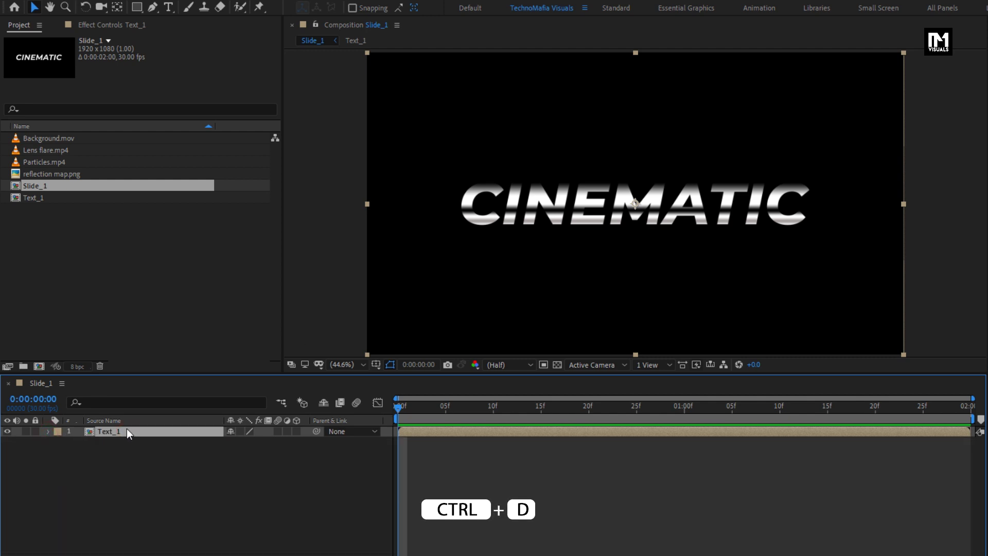
key(ctrl+d)
key(ctrl+d)
key(ctrl+d)
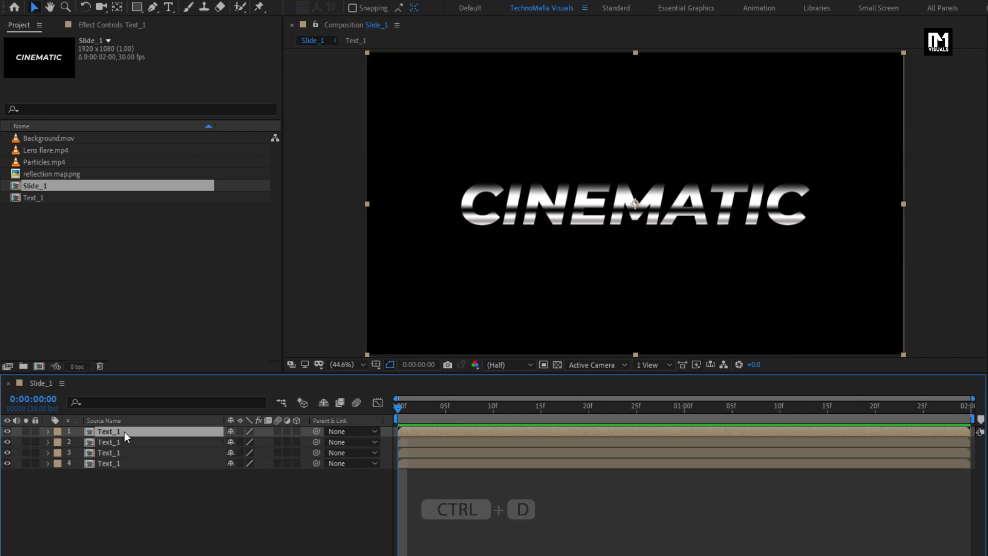
- Turn all four Text_1 layers into 3D layers
click(296, 431)
click(297, 441)
click(296, 452)
click(296, 462)
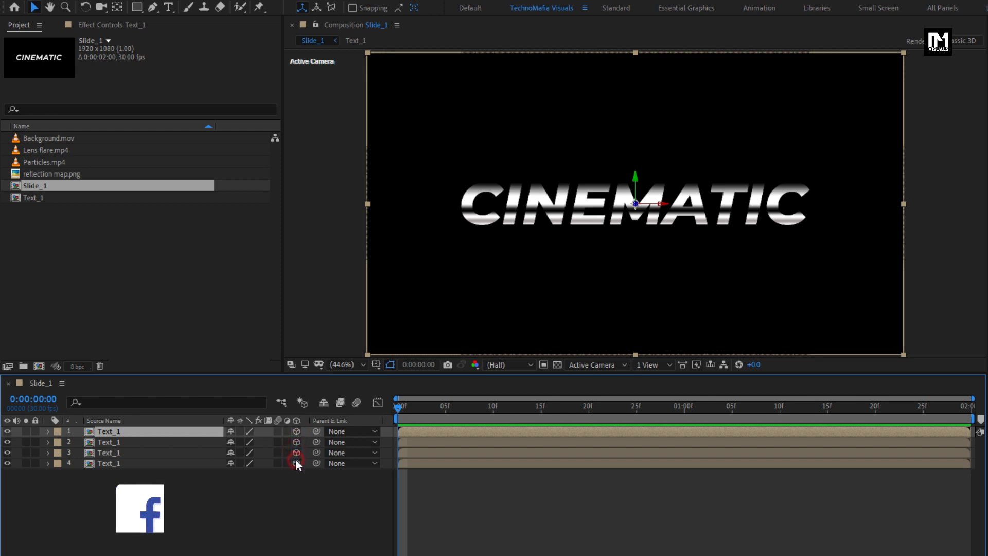
- Reveal the Position of all four Text_1 layers and set the first layer's Z position to 20 and the second's to 40
drag(129, 476, 123, 430)
key(p)
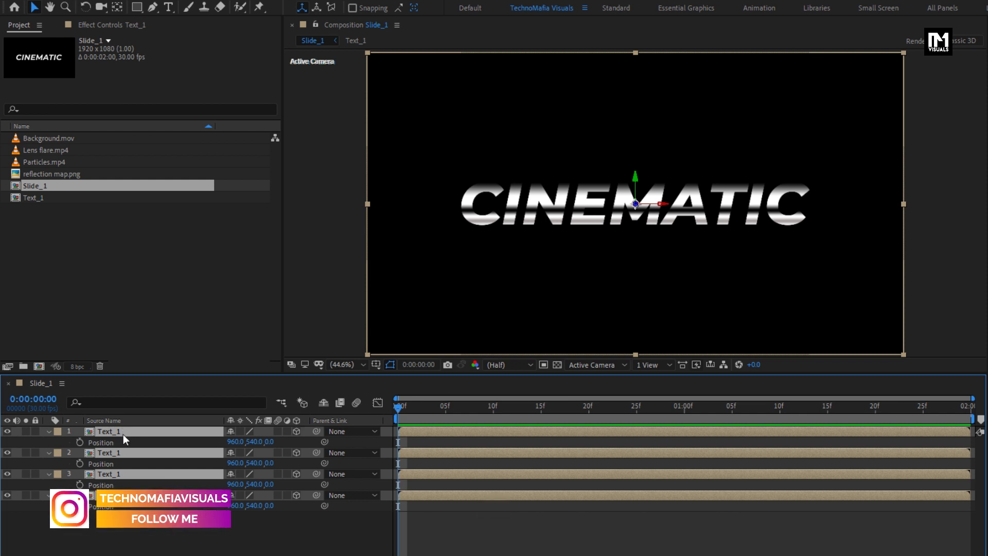
click(197, 494)
click(270, 442)
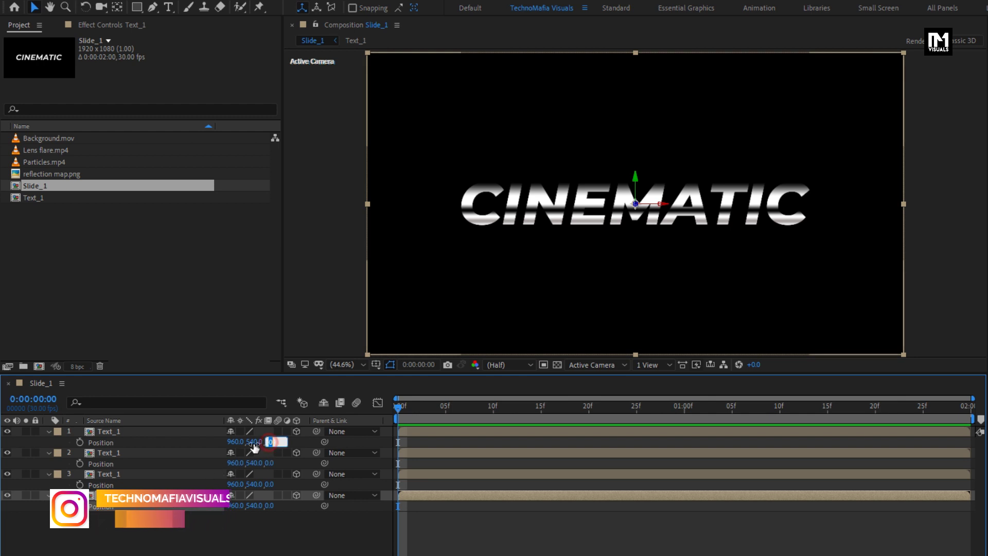
text(20)
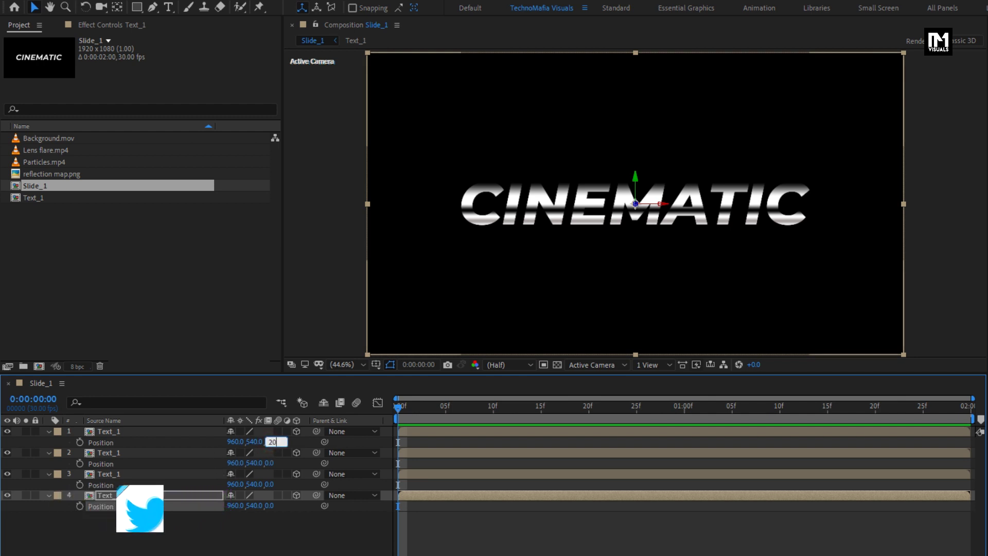
key(Return)
click(269, 463)
text(40)
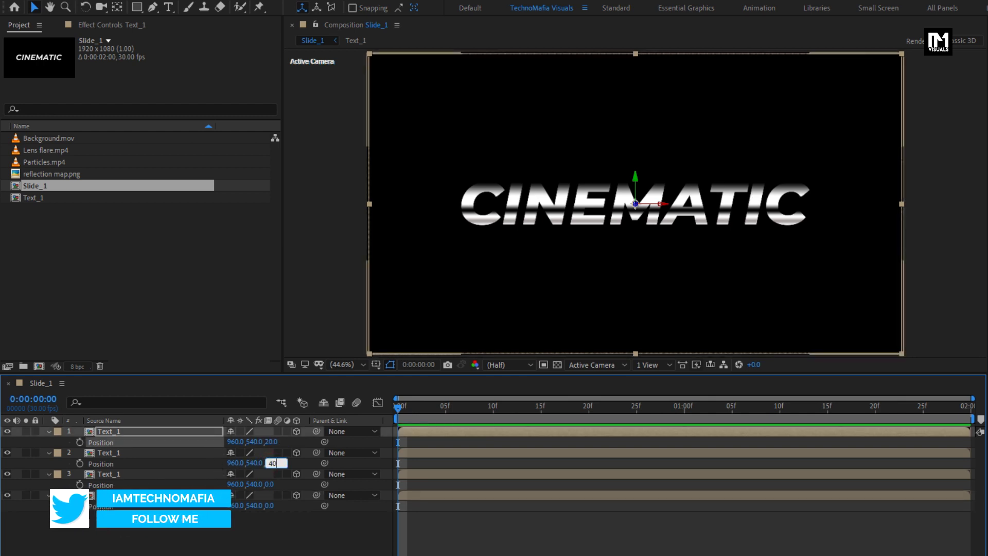
key(Return)
- Set the Z position of the third Text_1 layer to 60 and the fourth to 80, then collapse the layer properties
click(268, 484)
text(60)
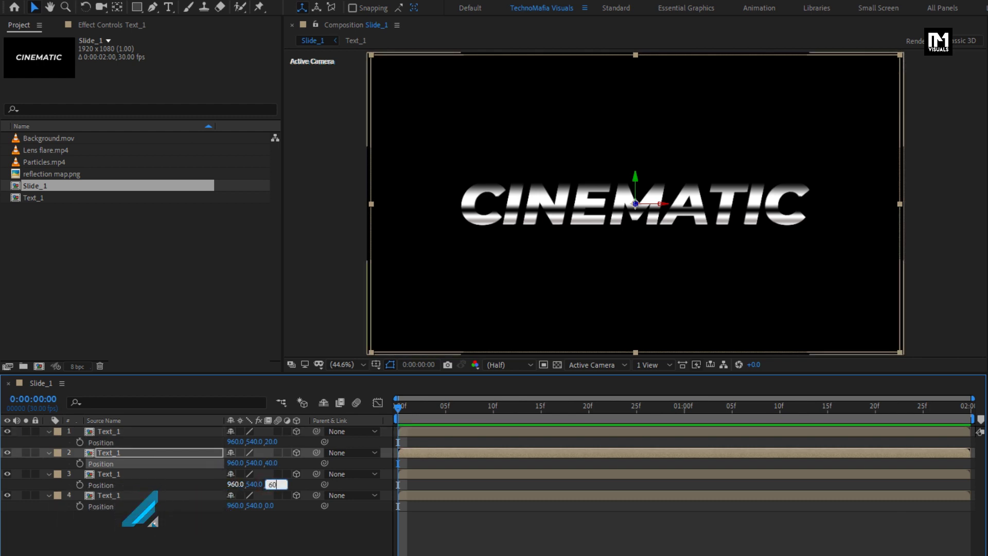
key(Return)
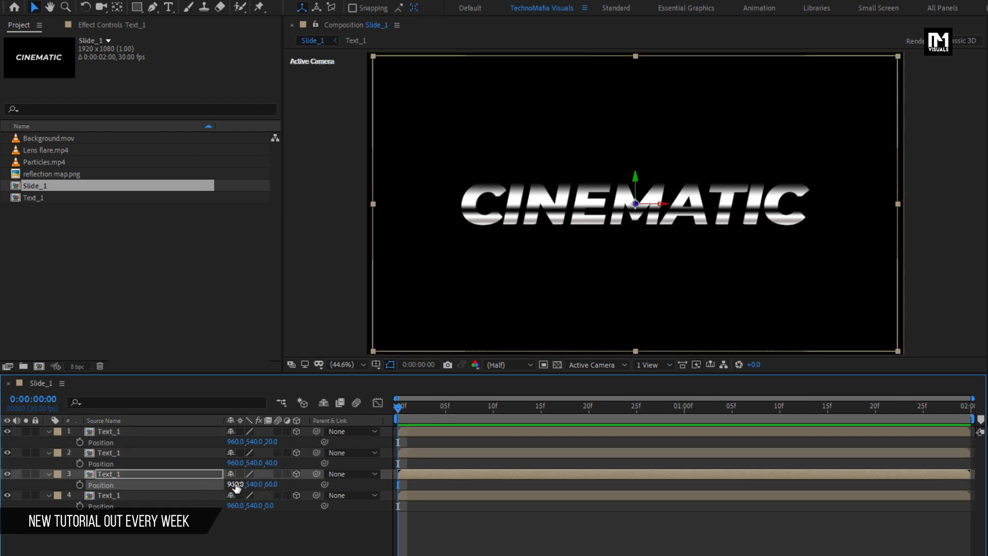
click(269, 506)
text(80)
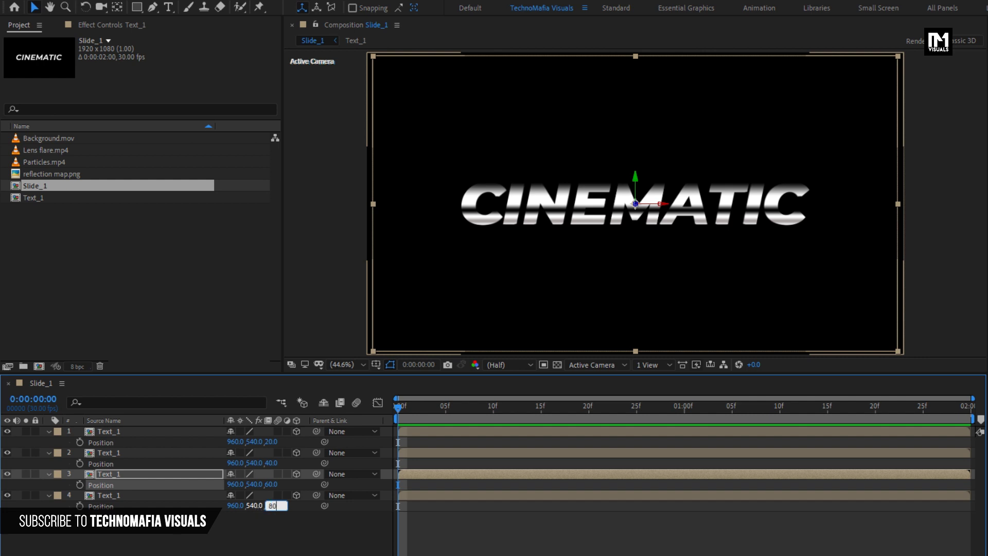
key(Return)
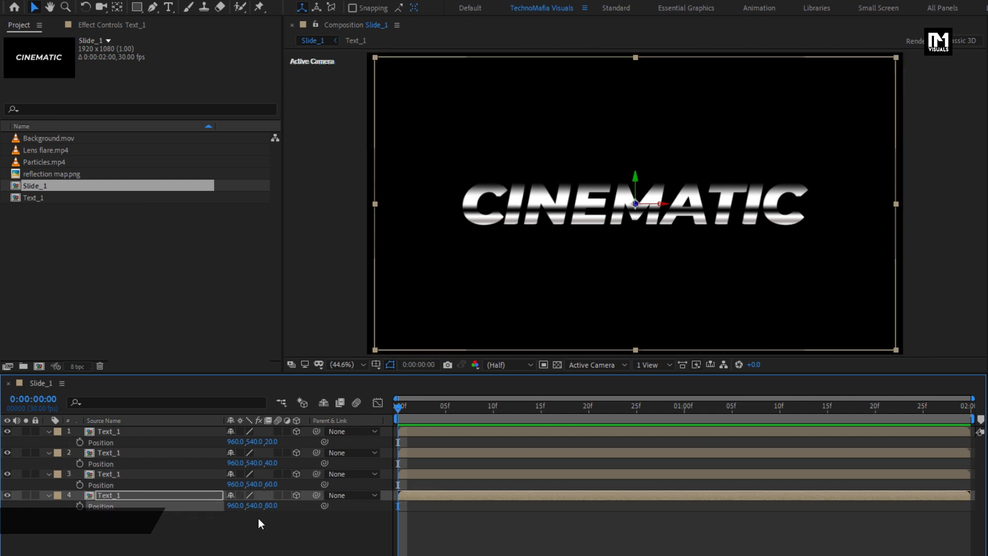
click(186, 517)
key(ctrl+grave)
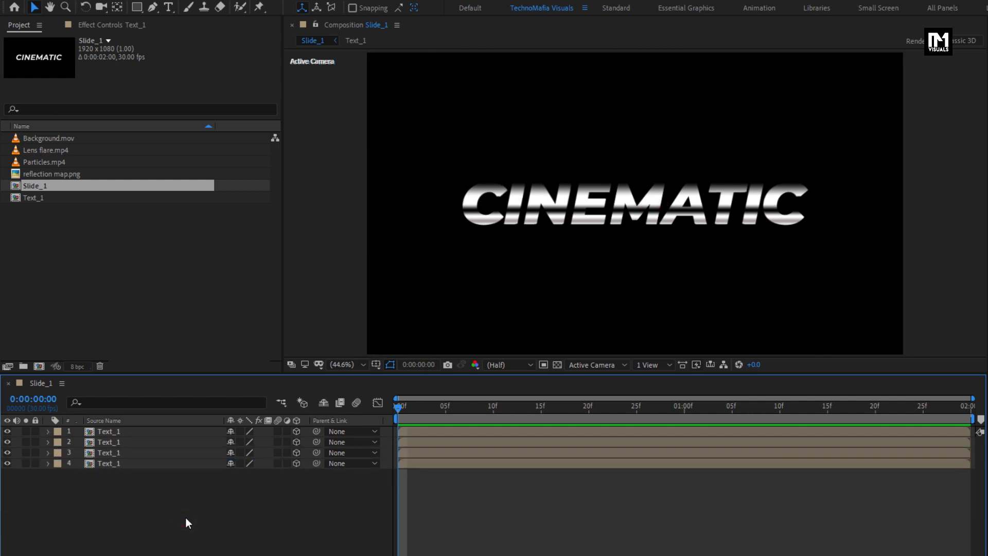
- Add reflection map.png above the text layers in Slide_1 and scale it to 36%
drag(53, 177, 143, 428)
key(s)
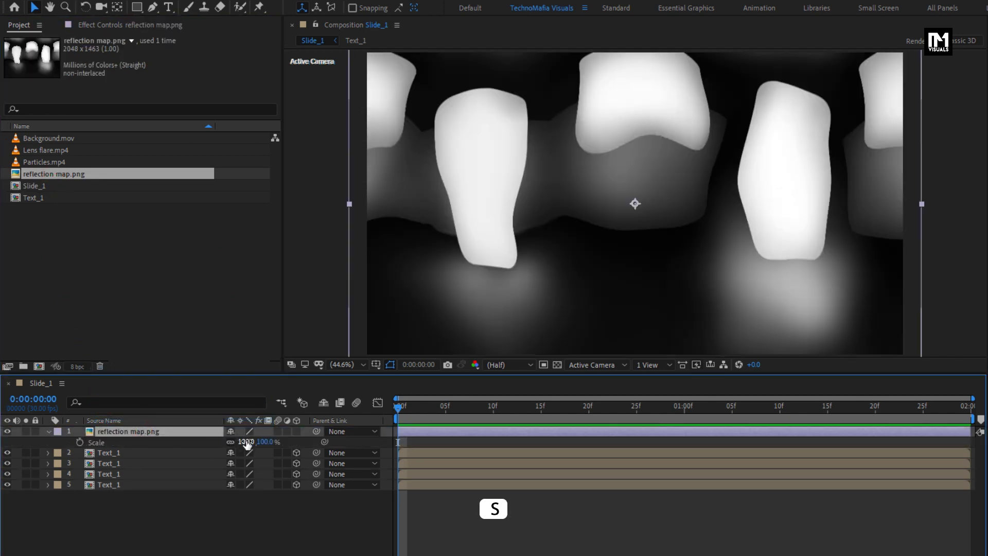
drag(263, 446, 230, 454)
- Find the Motion Tile effect and apply it to the reflection map.png layer
click(180, 433)
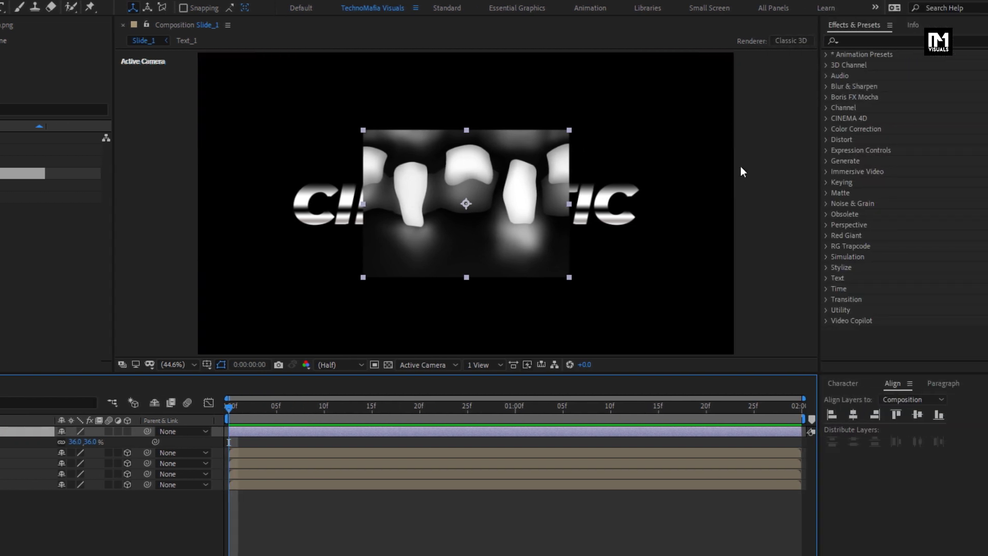
click(857, 40)
text(motion)
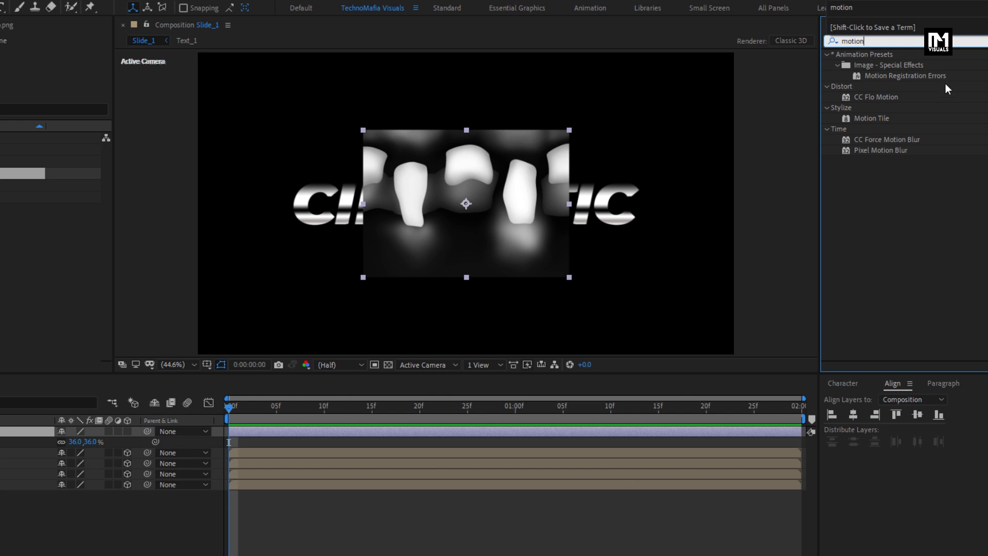
click(876, 120)
drag(876, 119, 499, 178)
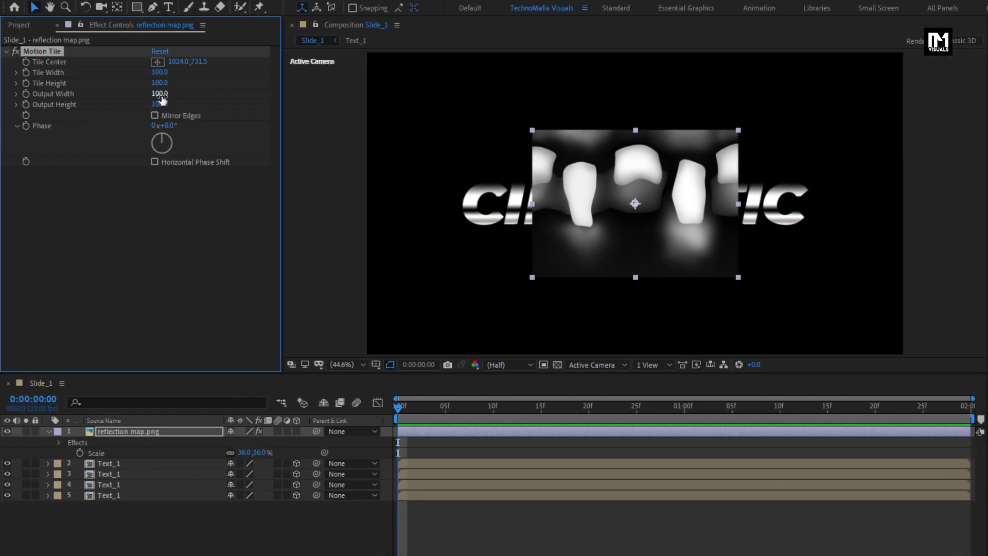
- Set Motion Tile's output width to 270 and output height to 150, with Mirror Edges enabled
click(161, 95)
text(150)
key(Return)
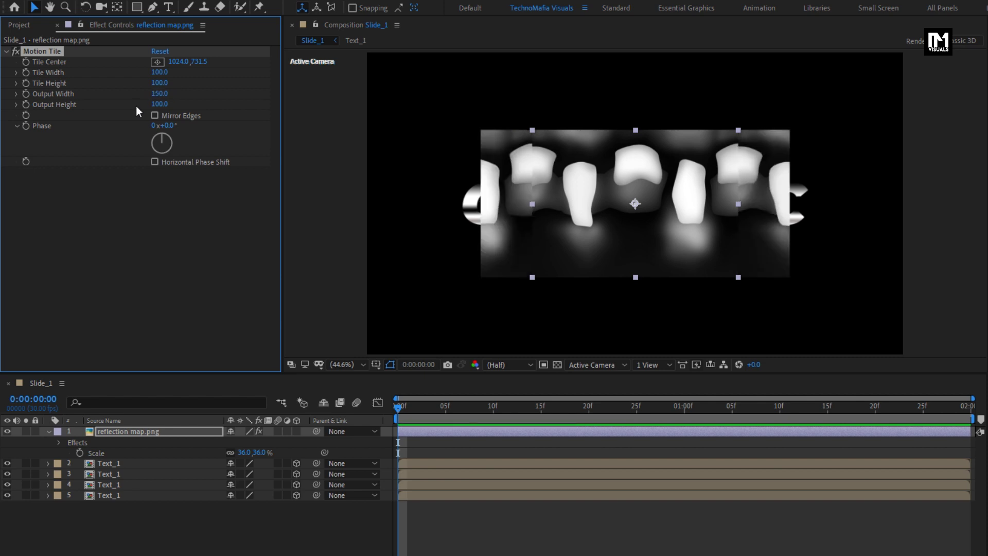
click(153, 104)
text(150)
key(Return)
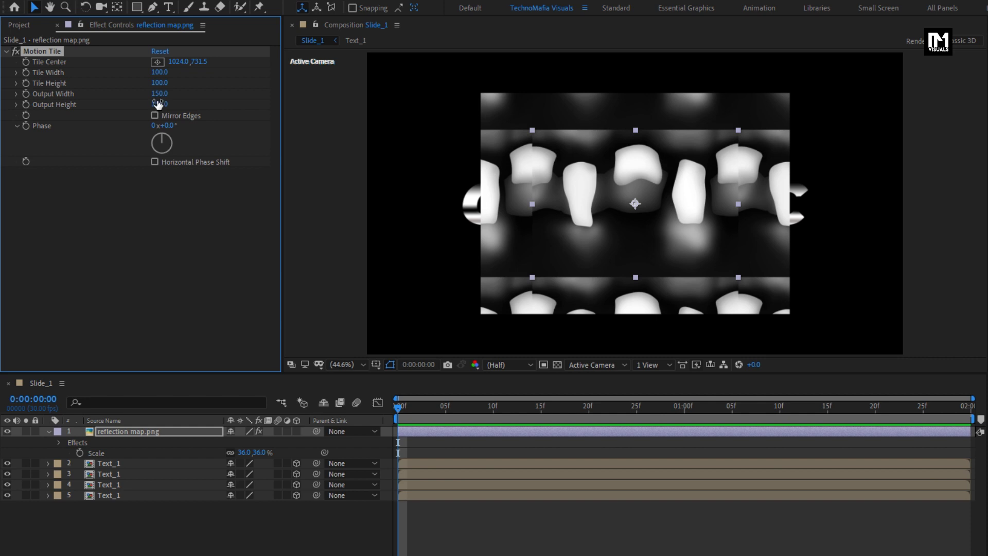
click(155, 115)
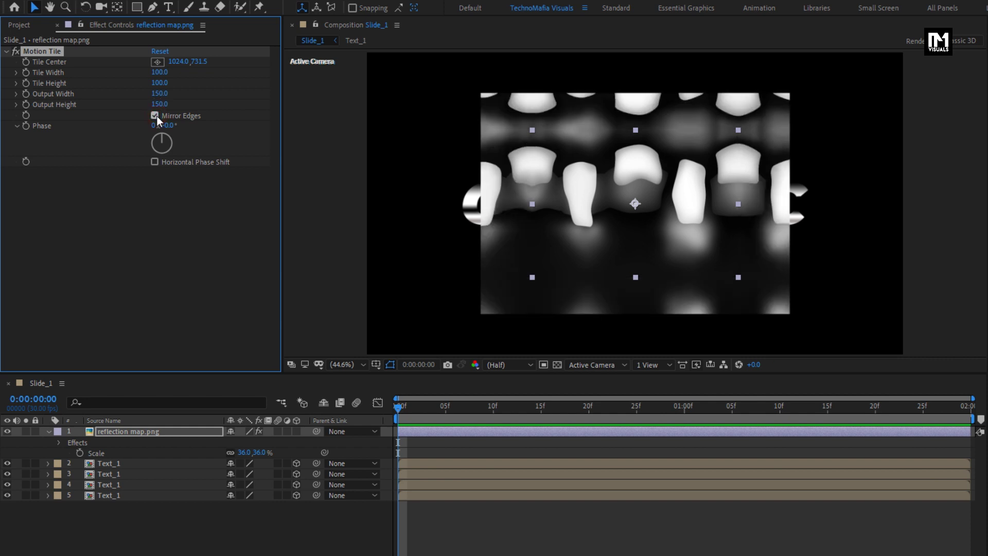
click(159, 94)
drag(163, 93, 167, 96)
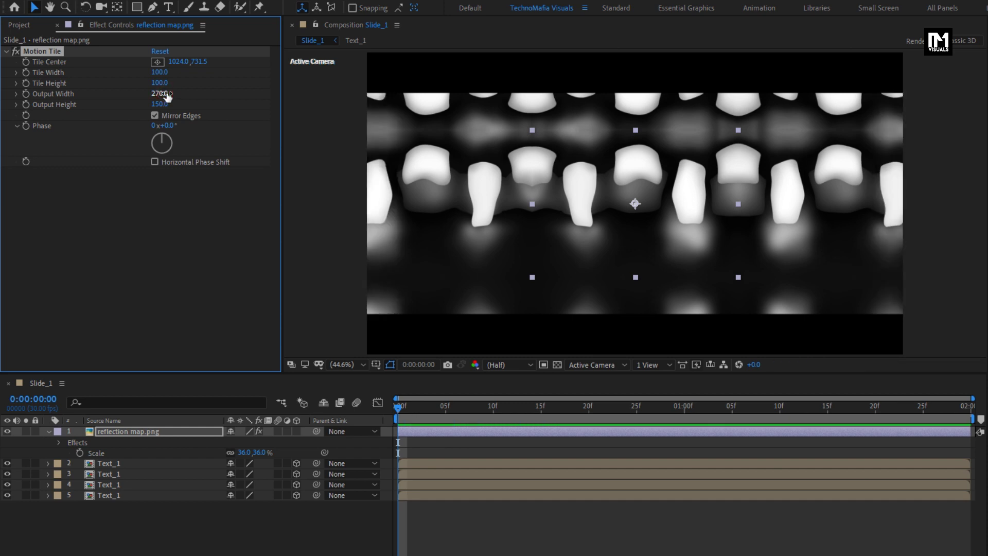
- Animate Motion Tile's Tile Center with a keyframe at 0:00:00:00 and an X value of 2184 at 0:00:01:29, then return to the start
click(397, 409)
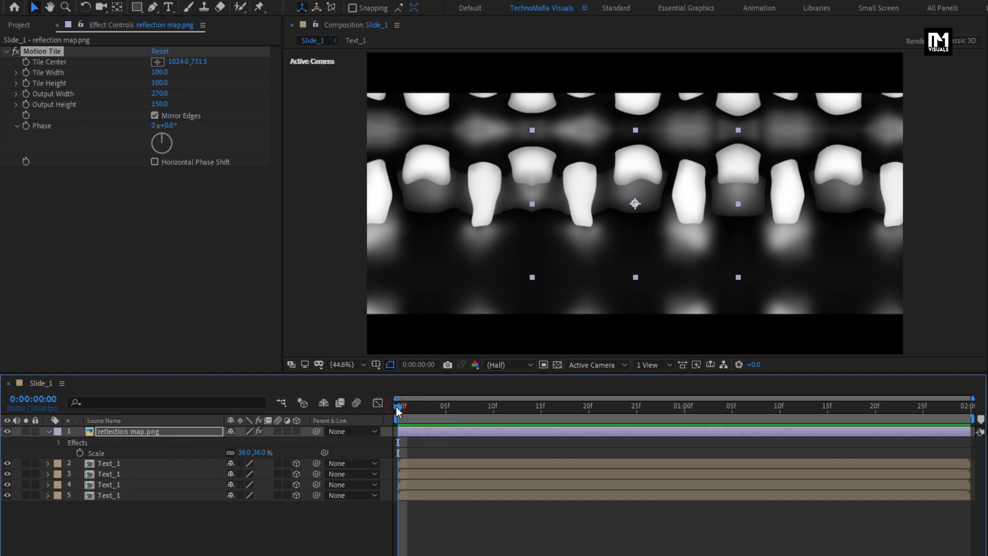
click(24, 62)
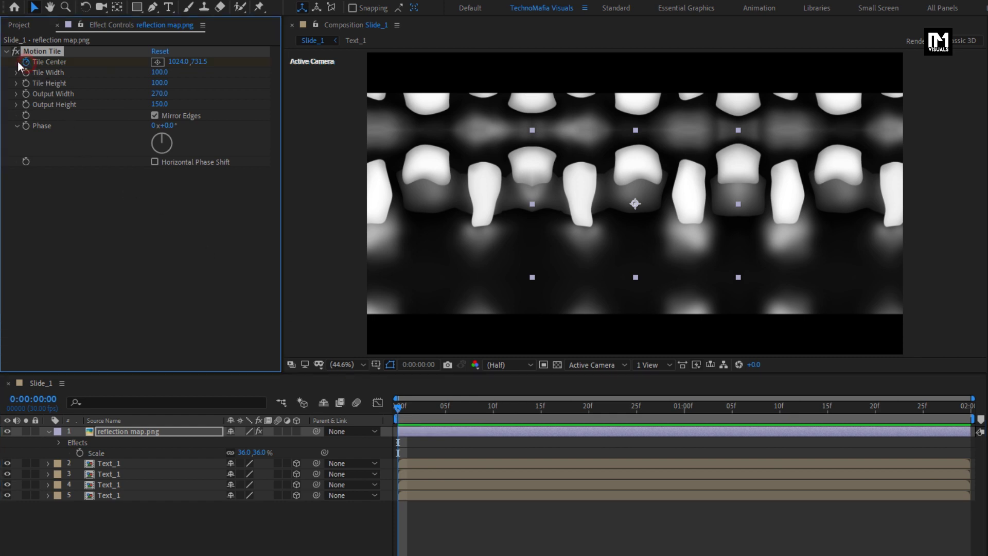
click(970, 411)
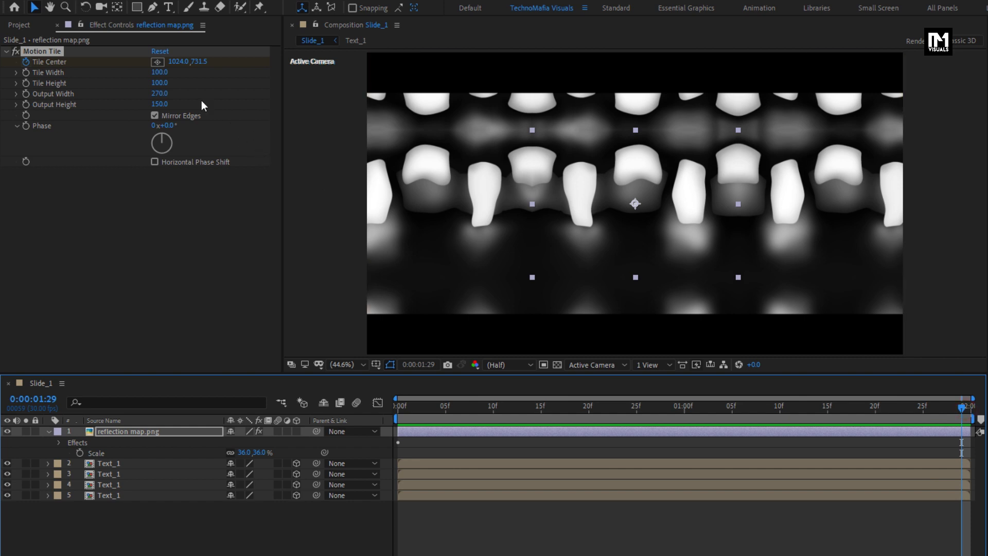
drag(177, 61, 915, 83)
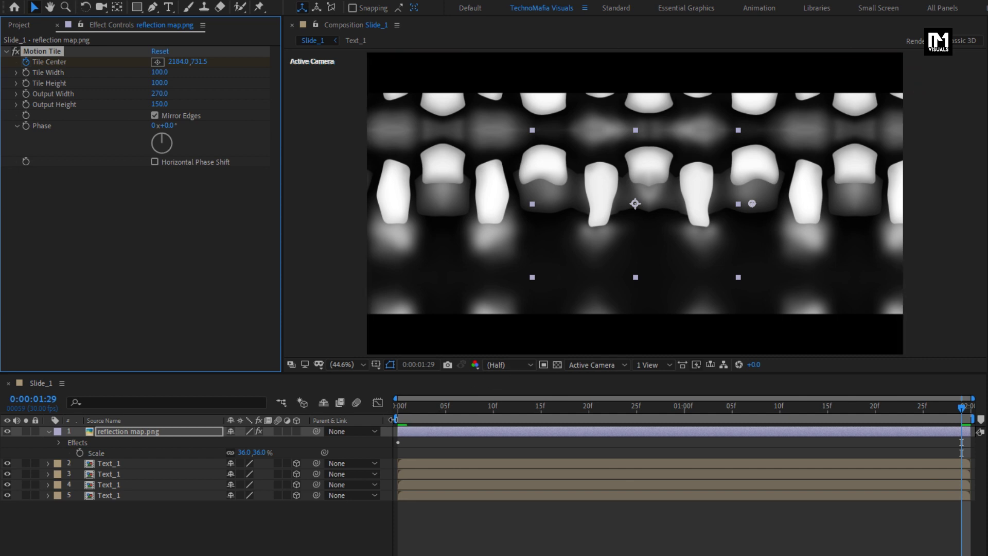
click(401, 411)
mouse_move(399, 409)
mouse_down()
mouse_move(931, 410)
mouse_move(397, 401)
mouse_up()
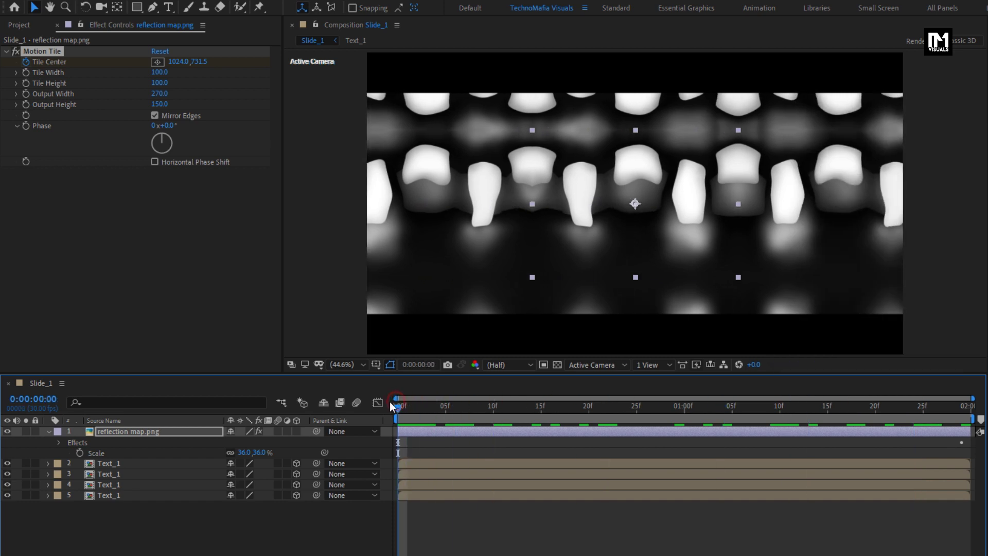
- Find the Tint effect and apply it to the reflection map.png layer
click(166, 432)
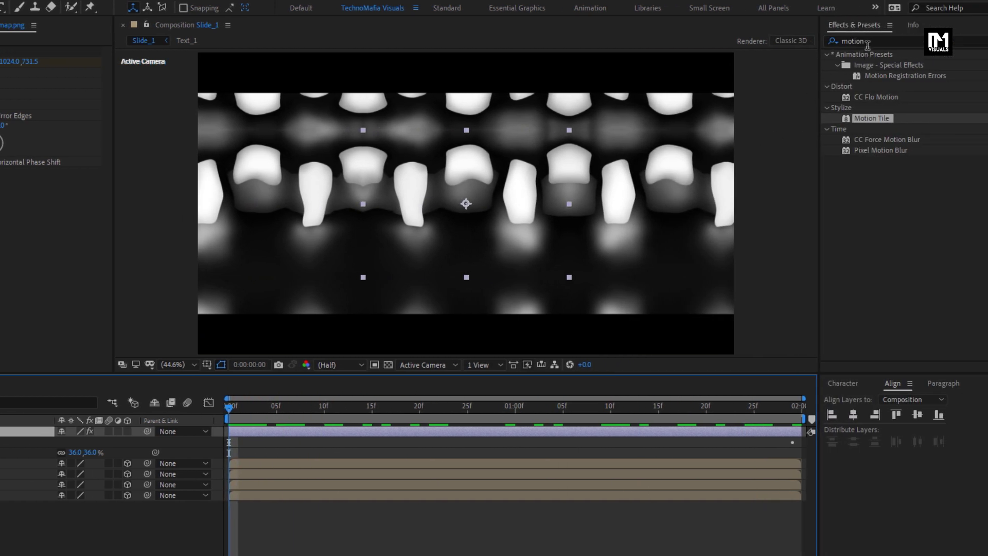
click(830, 43)
text(tint)
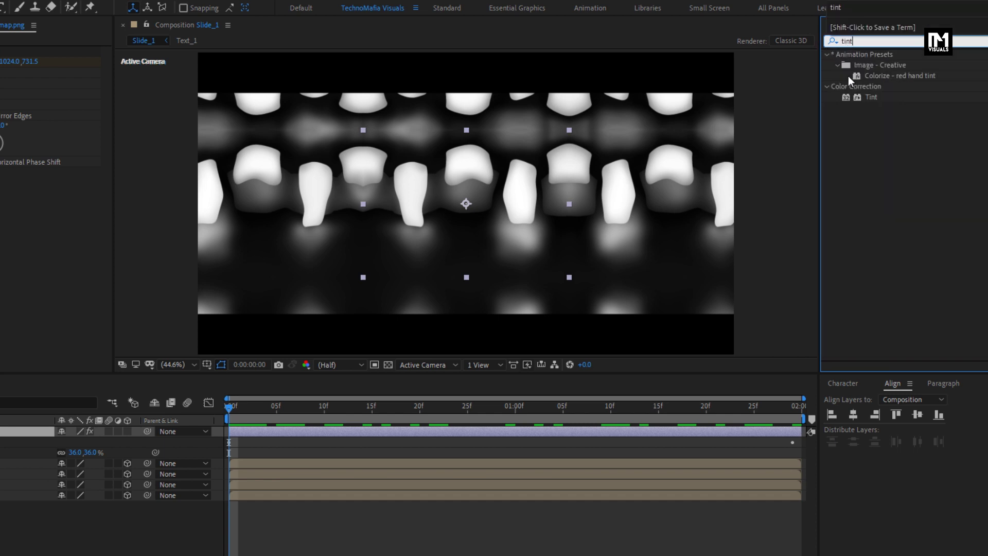
drag(870, 97, 516, 203)
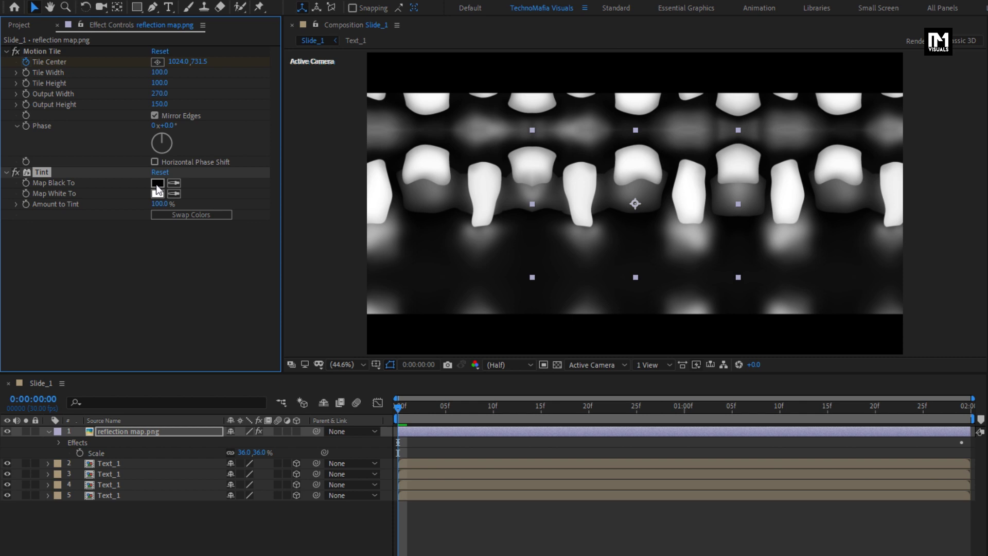
- Set the Tint's Map Black To colour to a mid grey and Map White To to the dusty pink A58383
click(157, 183)
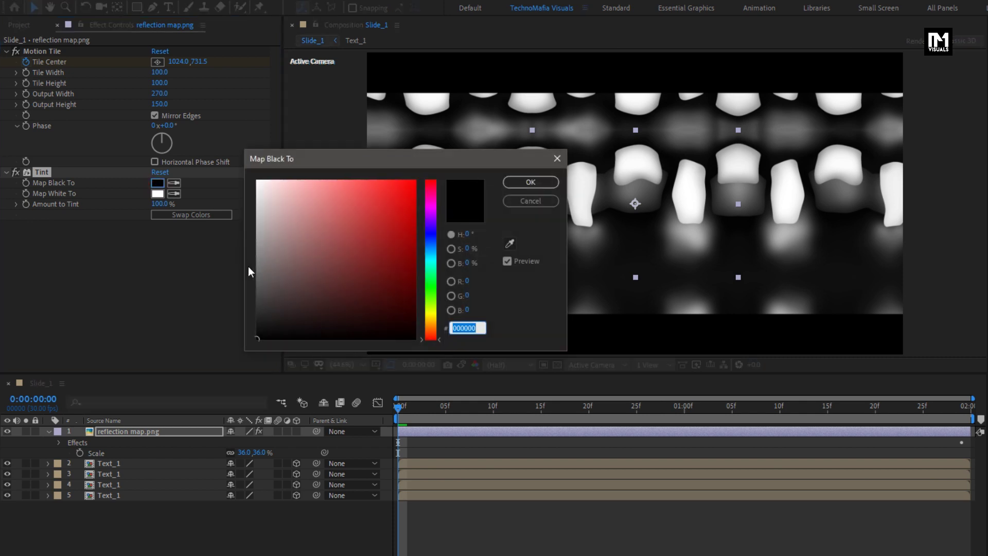
drag(257, 276, 261, 263)
click(523, 180)
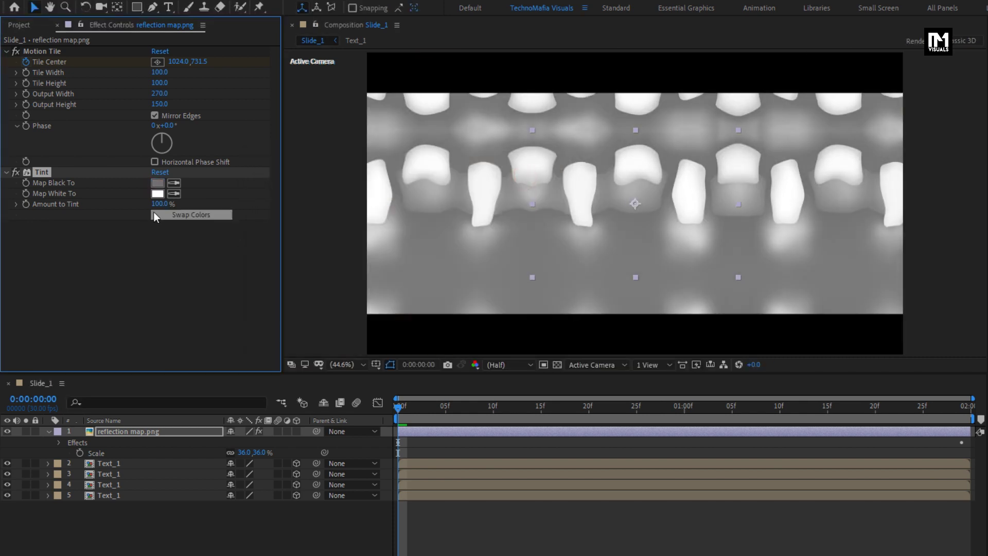
click(158, 195)
drag(258, 289, 294, 265)
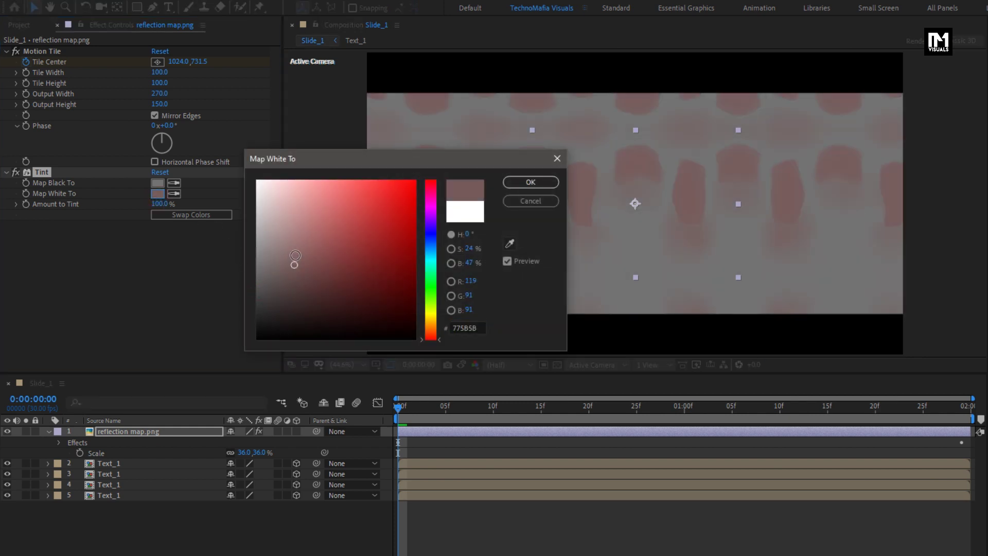
click(288, 233)
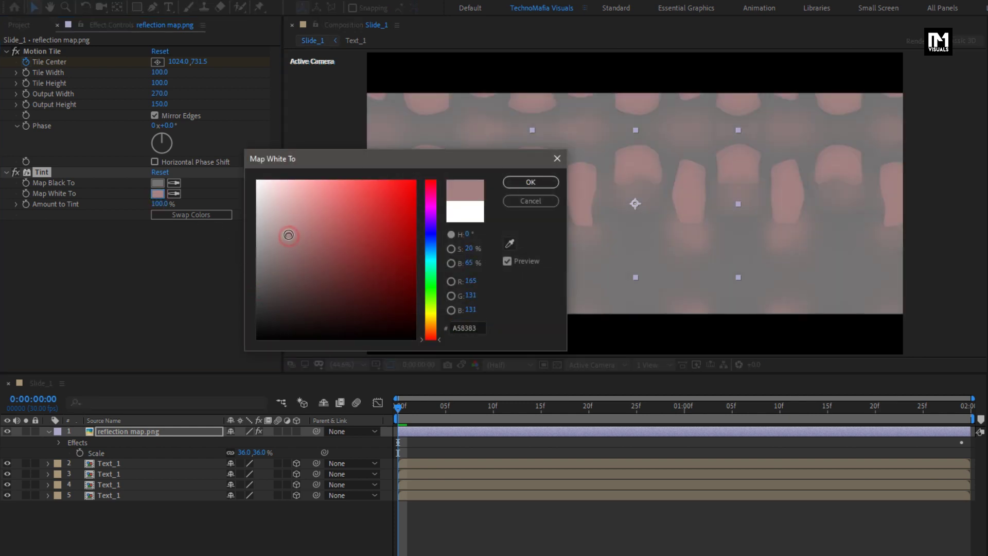
click(522, 179)
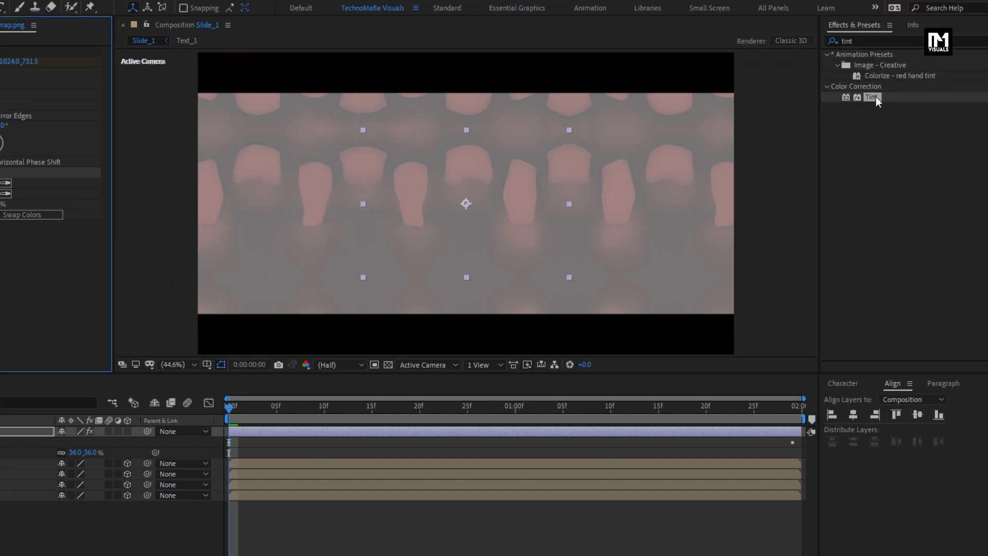
- Apply a second Tint effect to the reflection map.png layer and set its Map White To to the dark blue 144787
drag(875, 97, 472, 188)
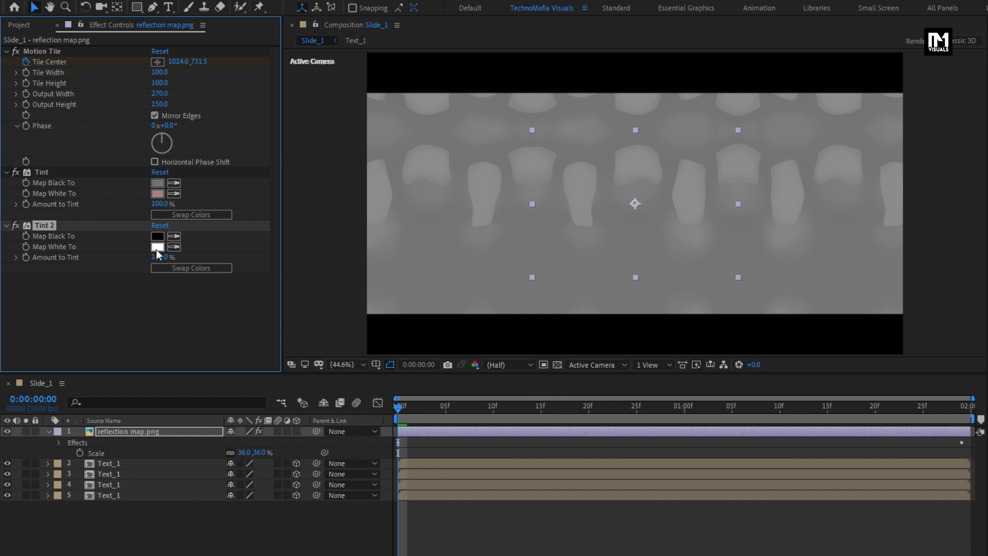
click(156, 248)
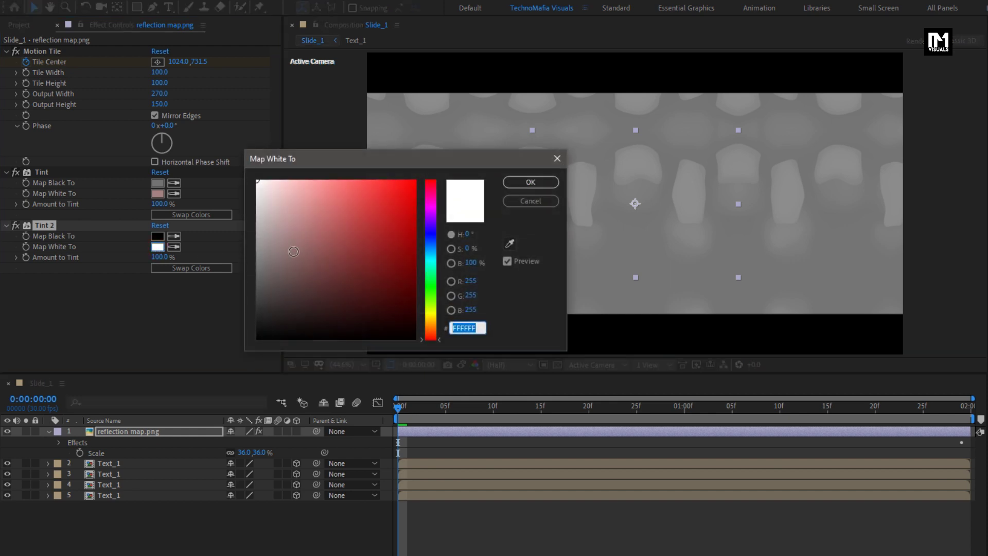
click(431, 245)
click(392, 242)
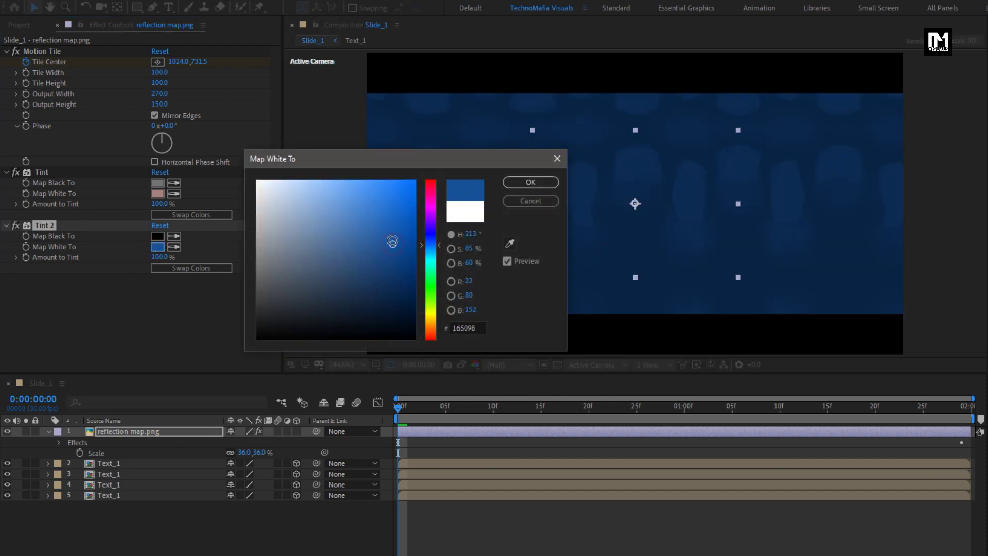
drag(392, 241, 394, 253)
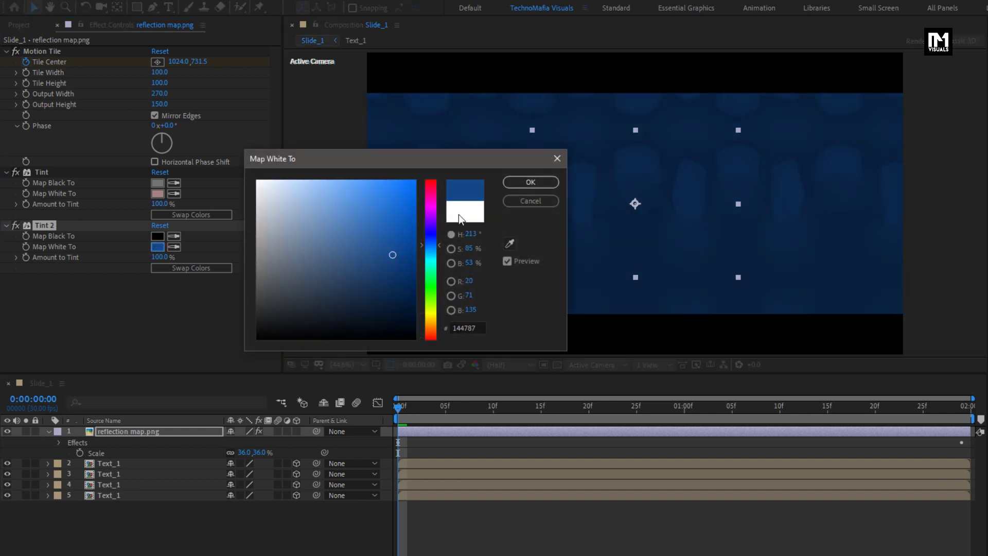
click(521, 182)
- Refine the second Tint's Map White To colour to the slightly lighter blue 1D5497
click(157, 246)
click(392, 249)
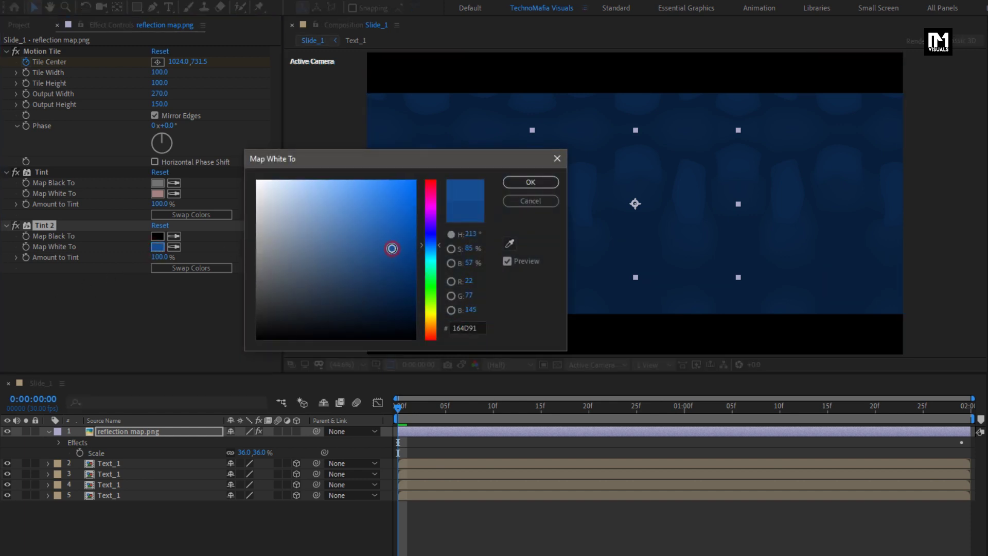
click(385, 245)
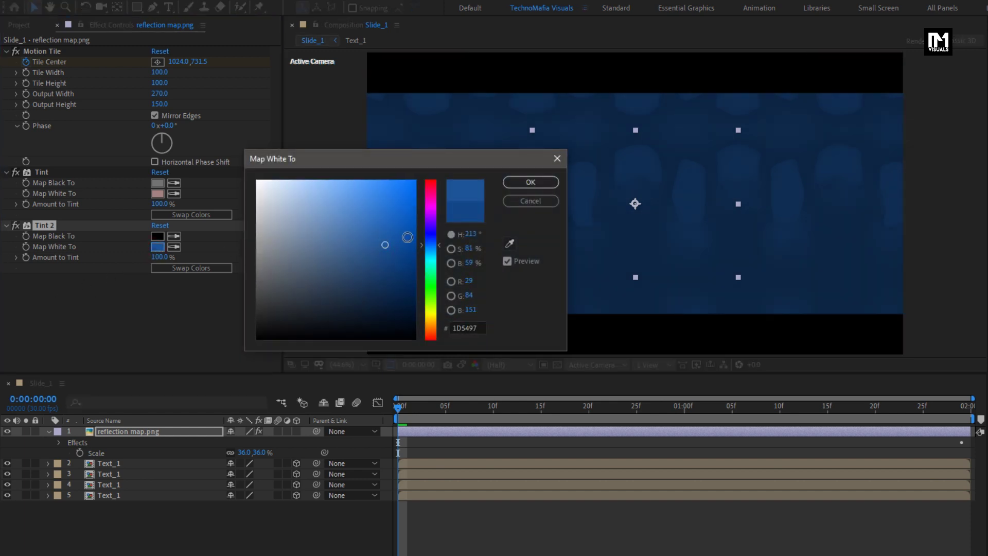
click(513, 183)
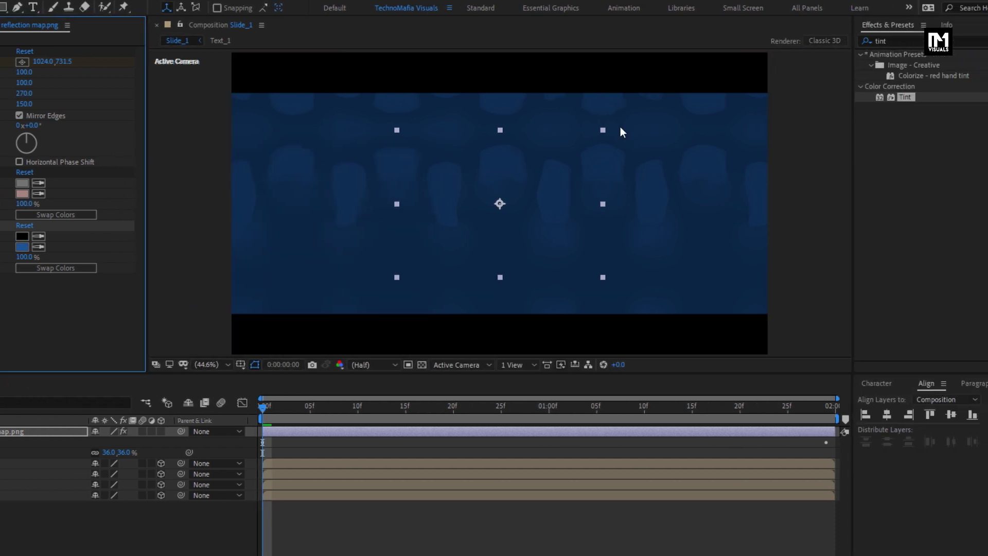
- Apply Gaussian Blur to the reflection map.png layer with Blurriness 10 and Repeat Edge Pixels enabled
click(875, 42)
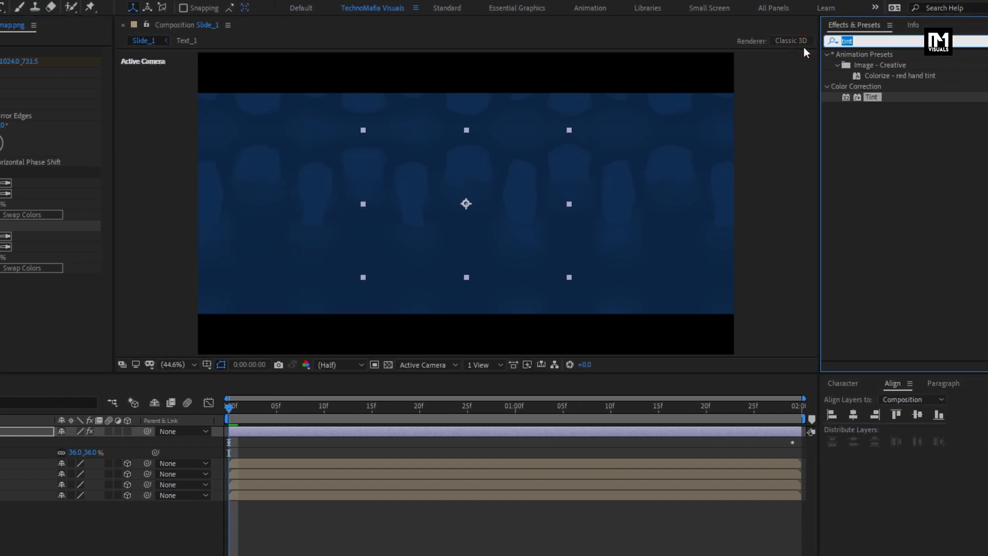
text(gau)
drag(880, 64, 468, 203)
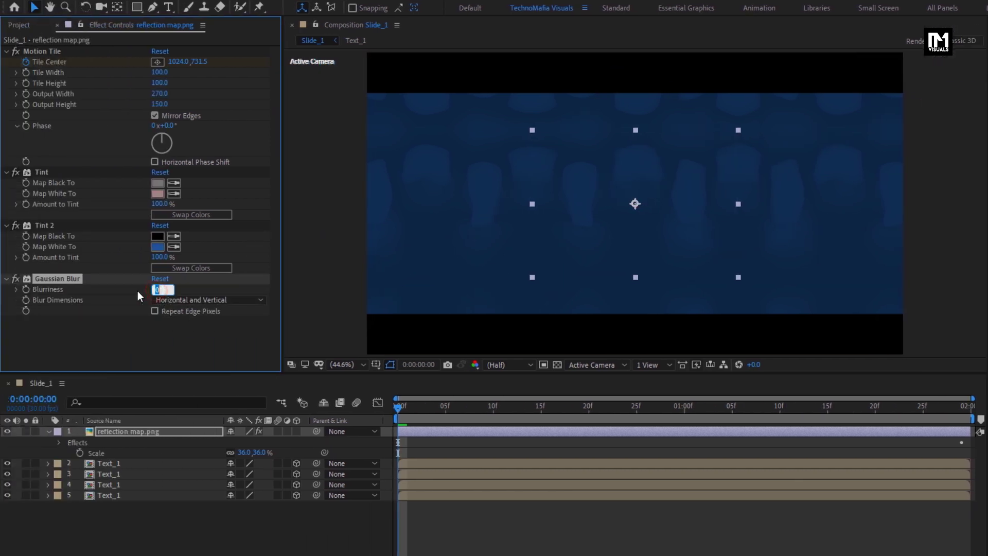
text(10)
key(Return)
click(154, 310)
- Pre-compose the reflection map.png layer as "reflection map", moving all attributes into the new composition
click(121, 433)
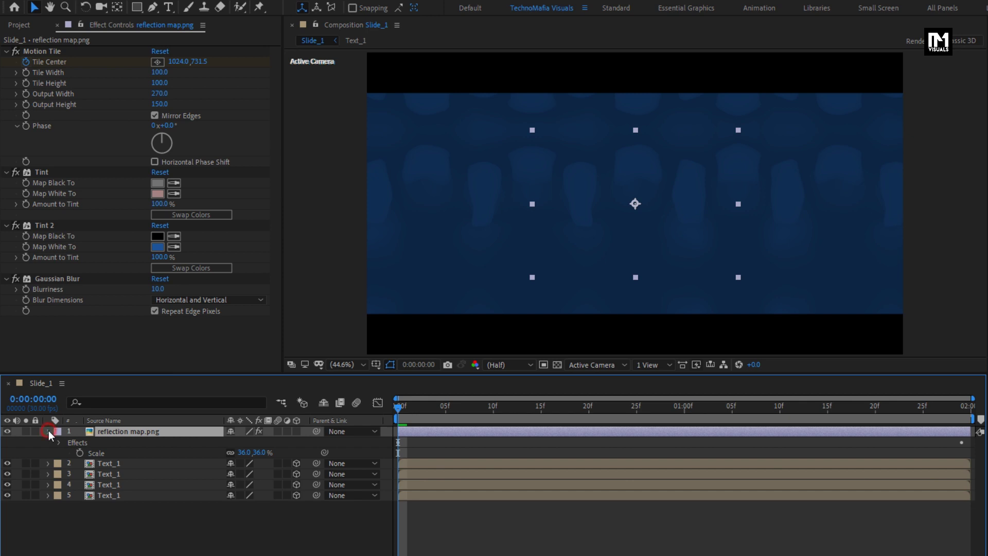
click(49, 431)
right_click(111, 431)
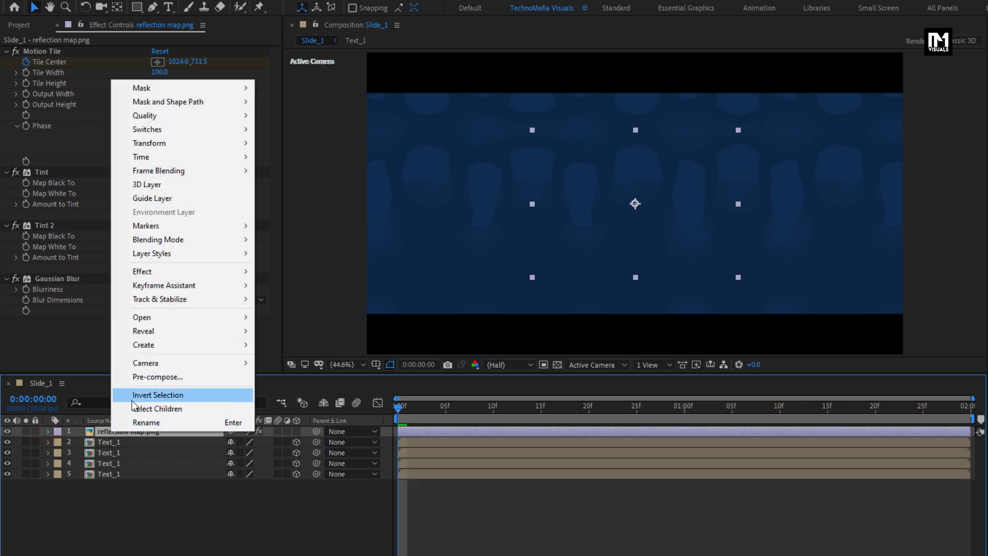
click(139, 377)
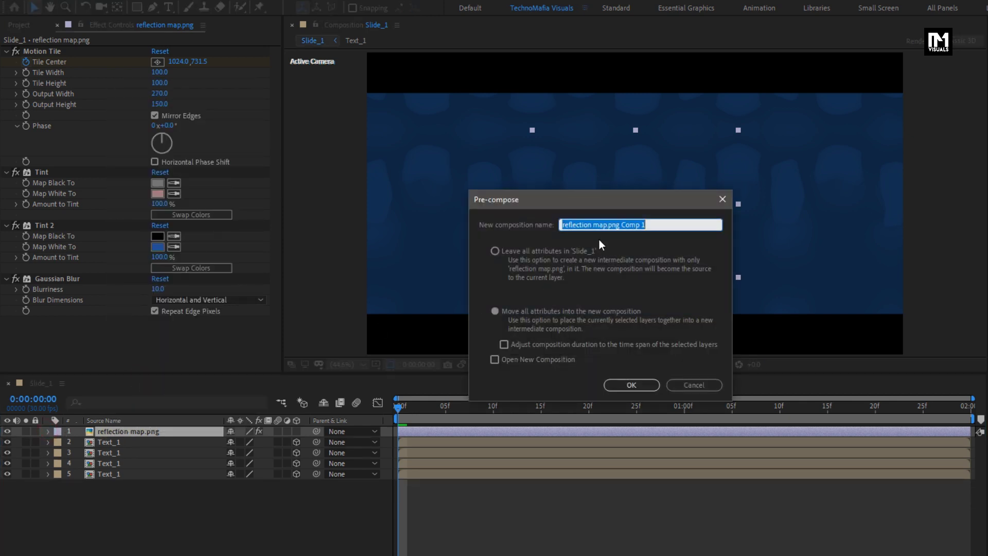
drag(607, 225, 684, 223)
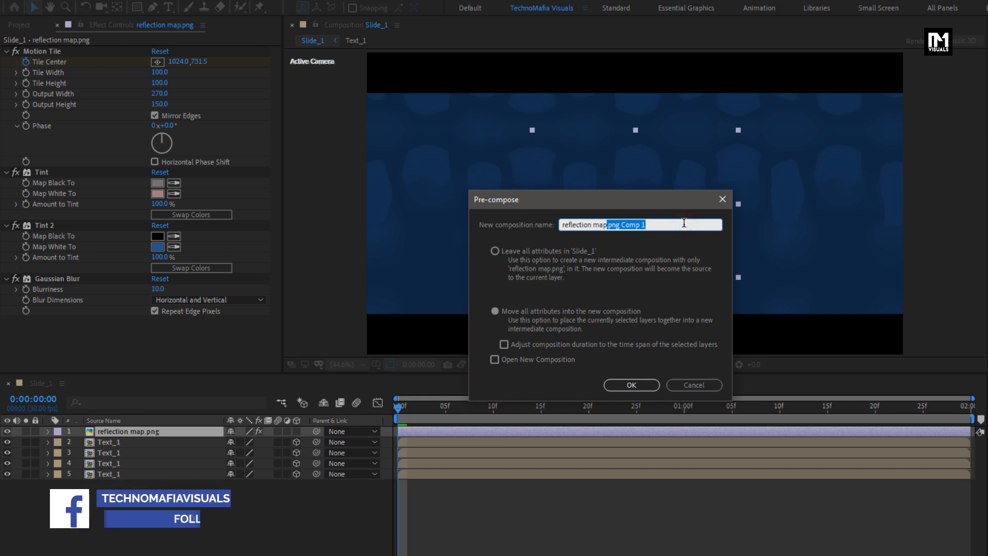
key(BackSpace)
click(628, 384)
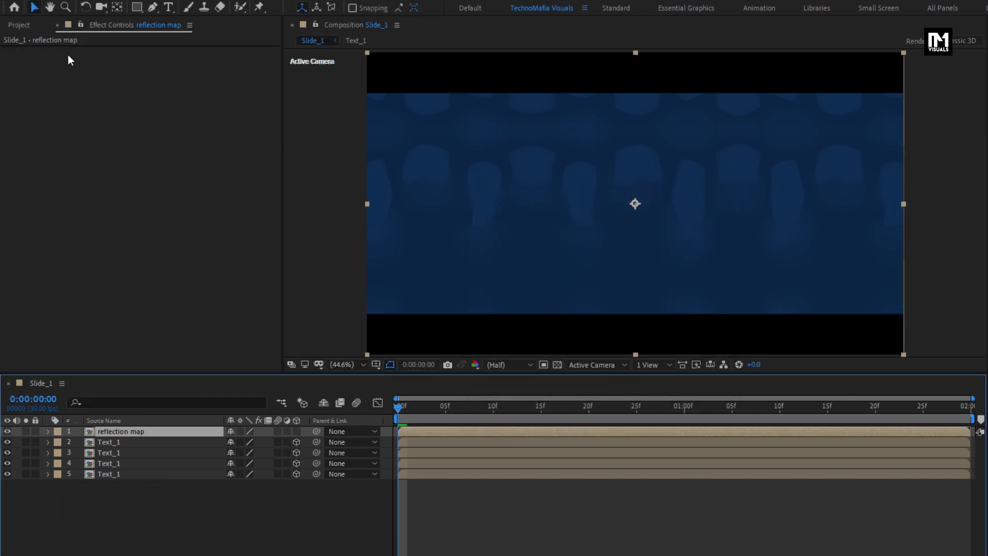
- Add the Text_1 composition above the reflection map layer in Slide_1 and make it a 3D layer
click(20, 24)
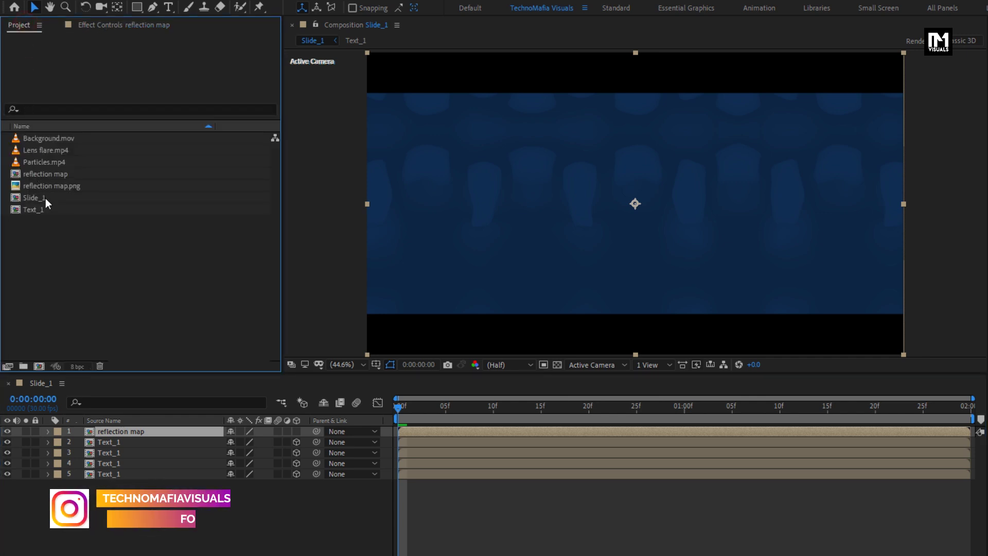
click(36, 208)
drag(41, 212, 133, 427)
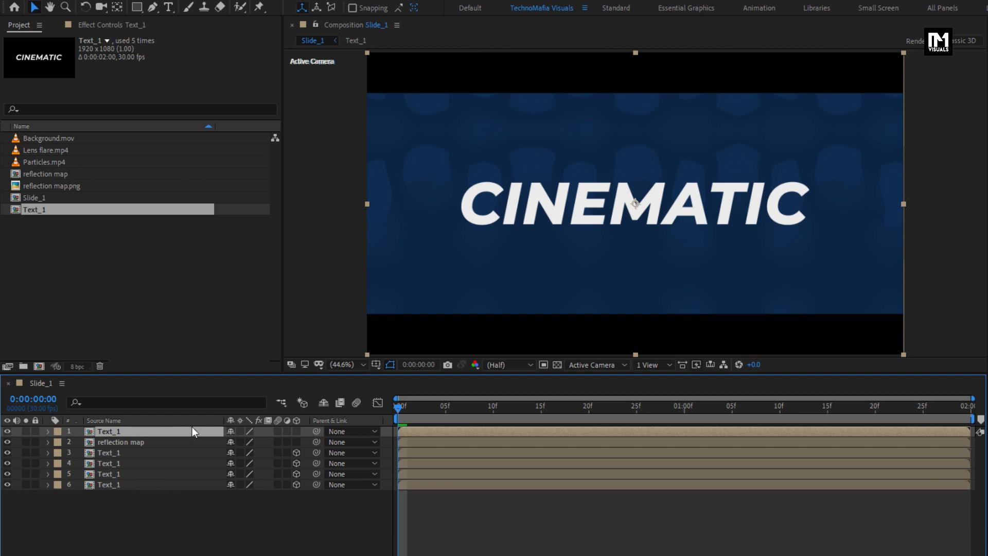
click(297, 432)
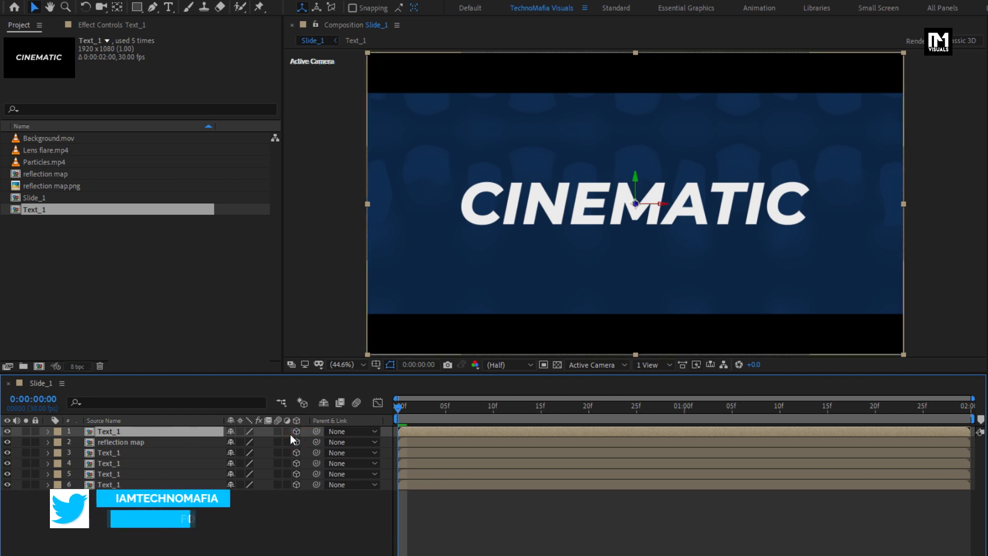
- Set the reflection map layer's track matte to Alpha Matte "Text_1"
click(136, 442)
click(260, 548)
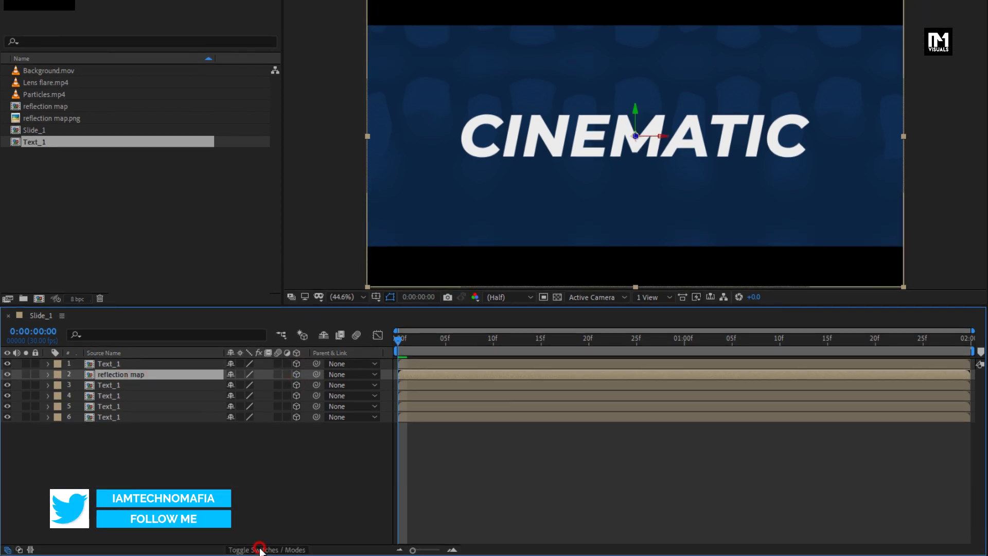
click(299, 375)
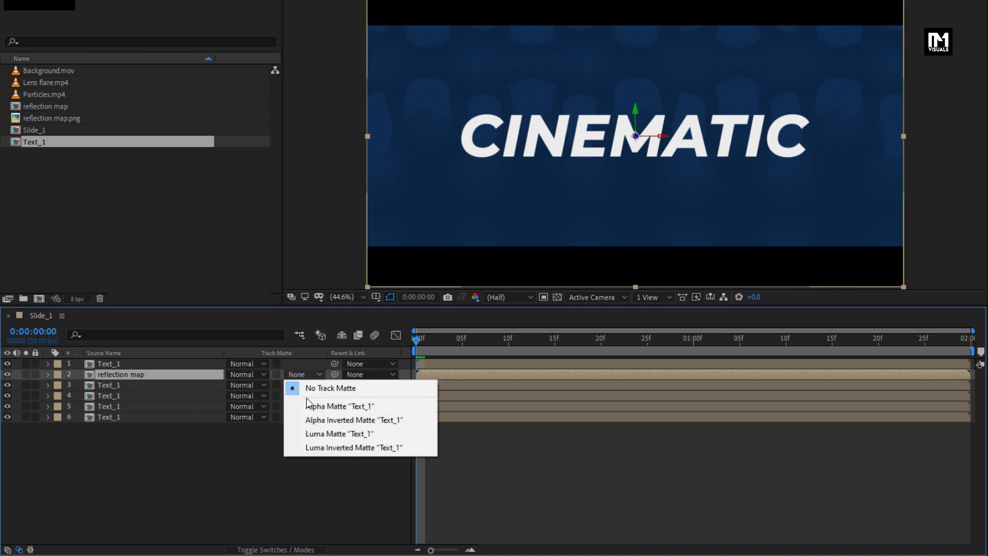
click(307, 408)
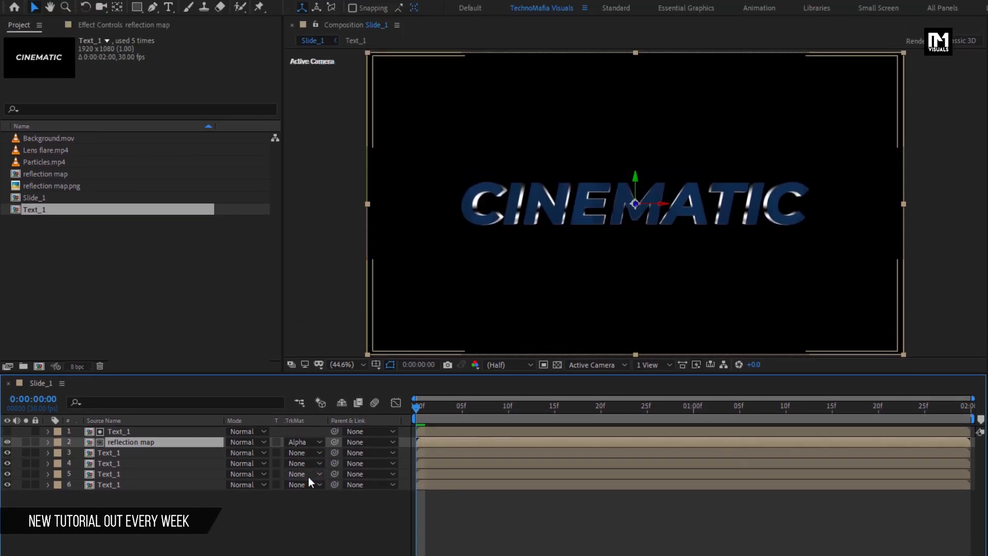
click(152, 428)
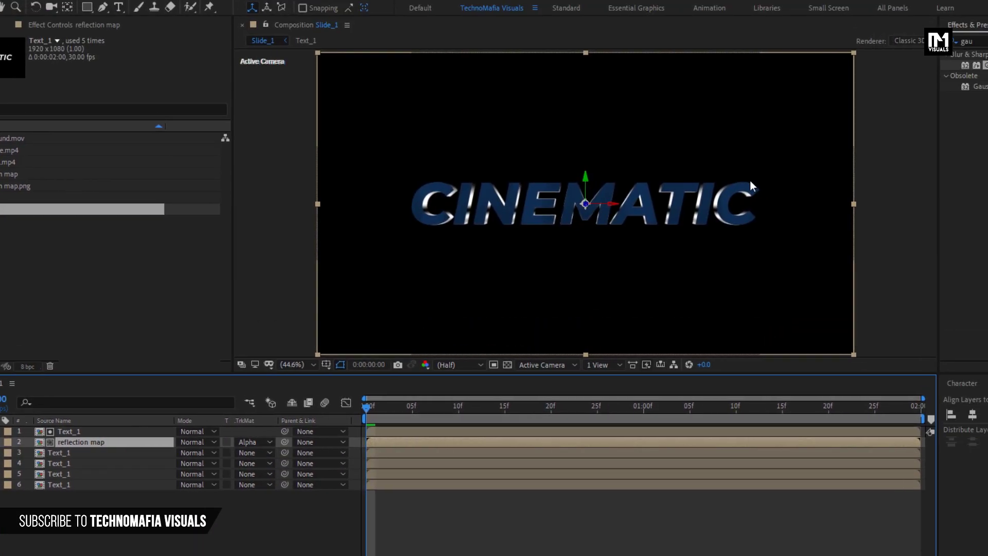
- Apply CC Blobbylize to the reflection map layer and set its Blob Layer to 1. Text_1
click(854, 41)
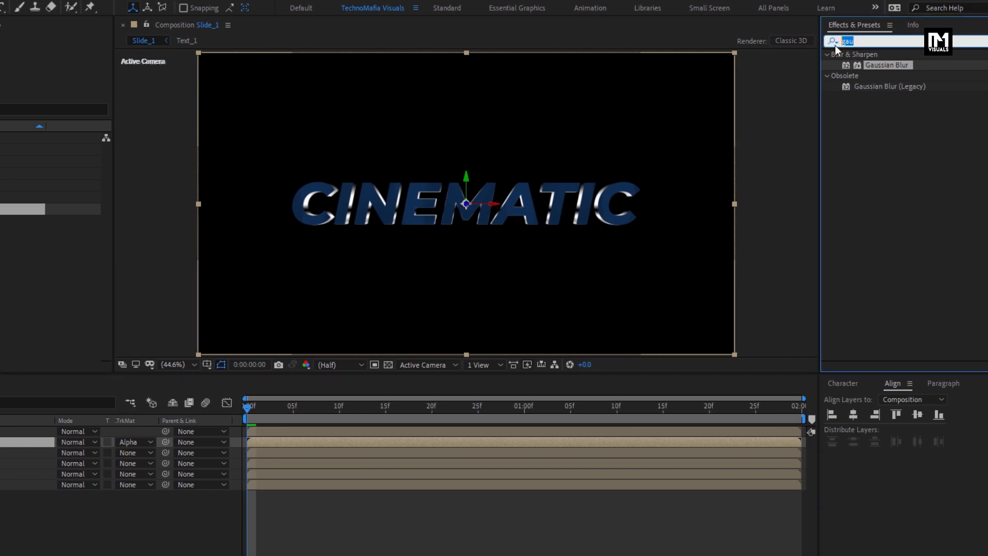
text(cc b)
drag(868, 86, 483, 208)
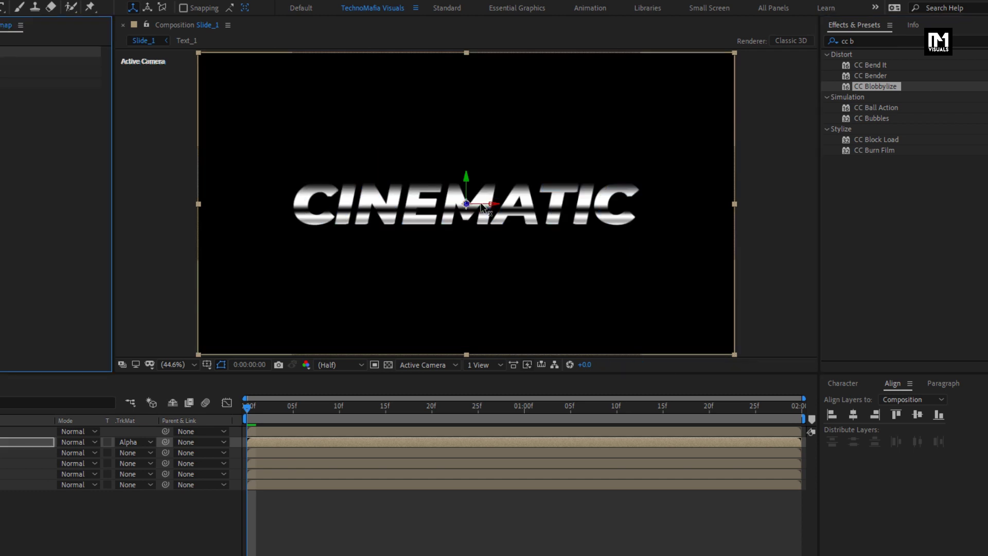
click(20, 66)
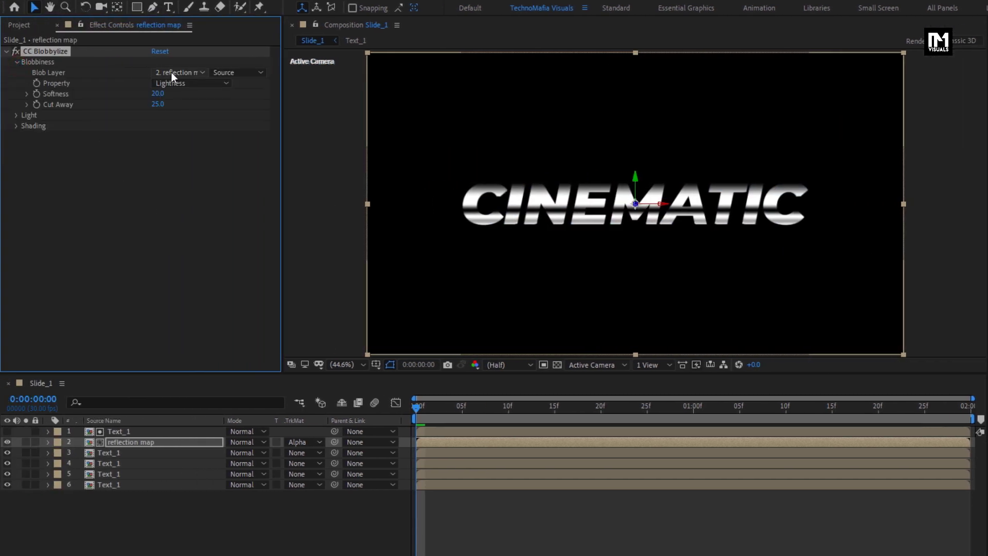
click(171, 72)
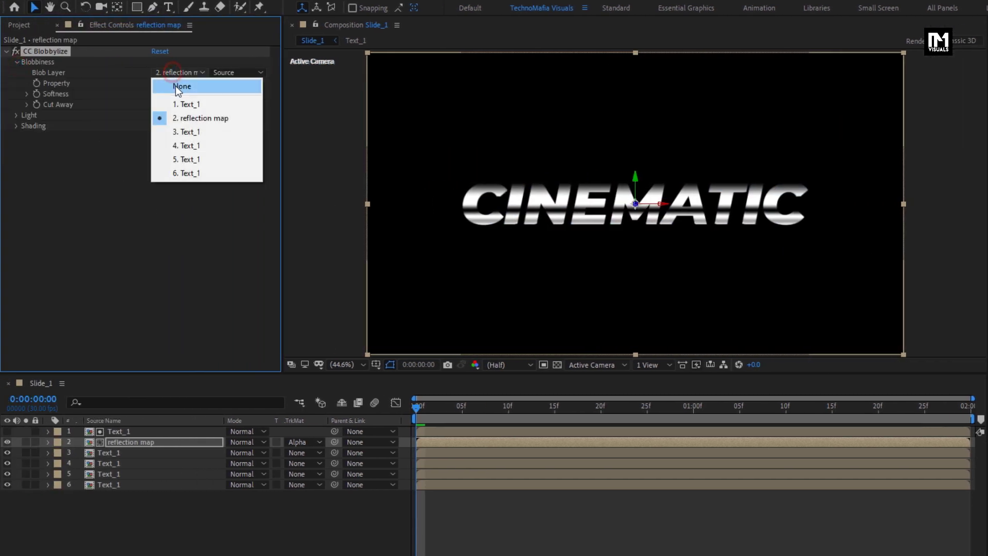
click(177, 101)
- Set CC Blobbylize's Softness to 5 and Cut Away to 10
click(157, 94)
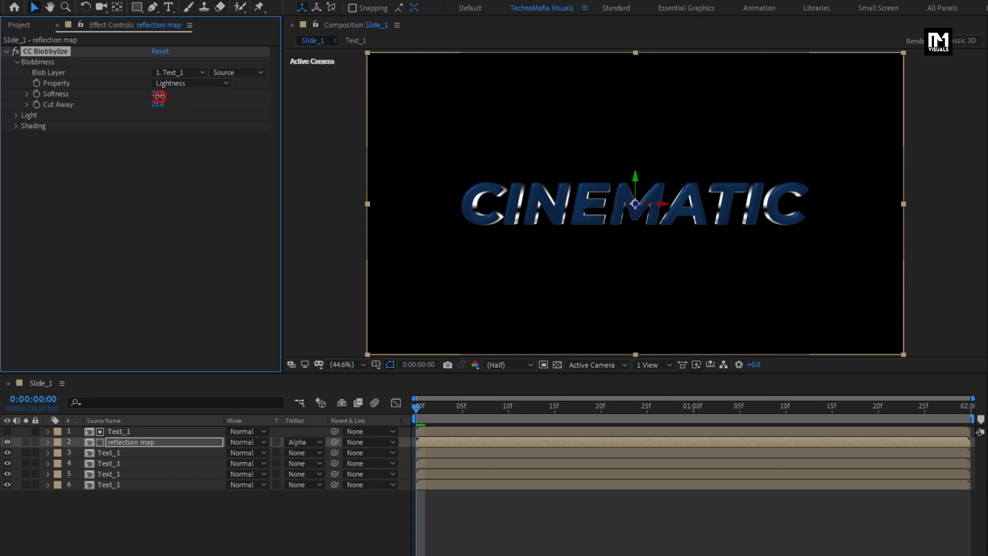
text(5)
key(Return)
click(158, 103)
text(10)
key(Return)
- Add another Text_1 composition as the topmost layer of Slide_1 and apply the Vegas effect to it
click(20, 25)
drag(36, 208, 135, 431)
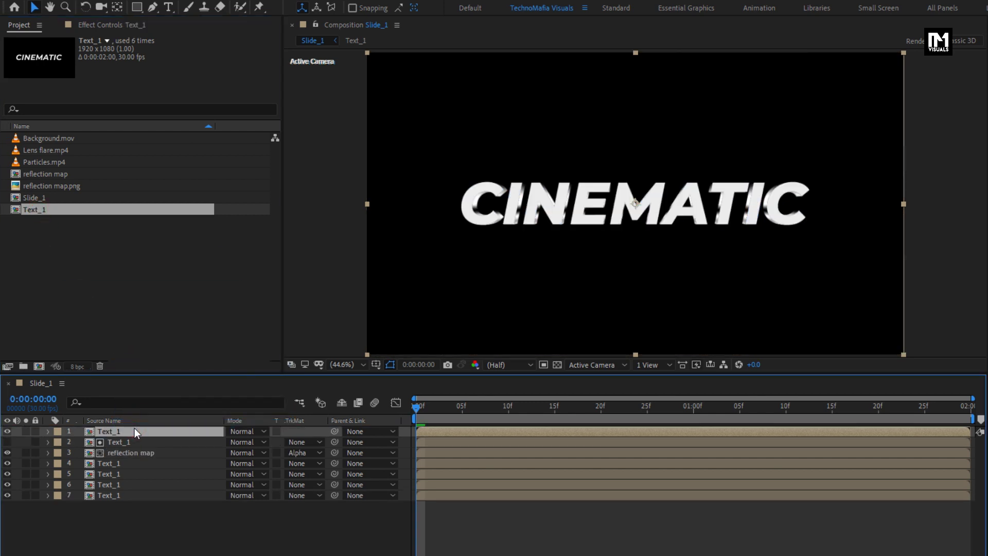
click(834, 41)
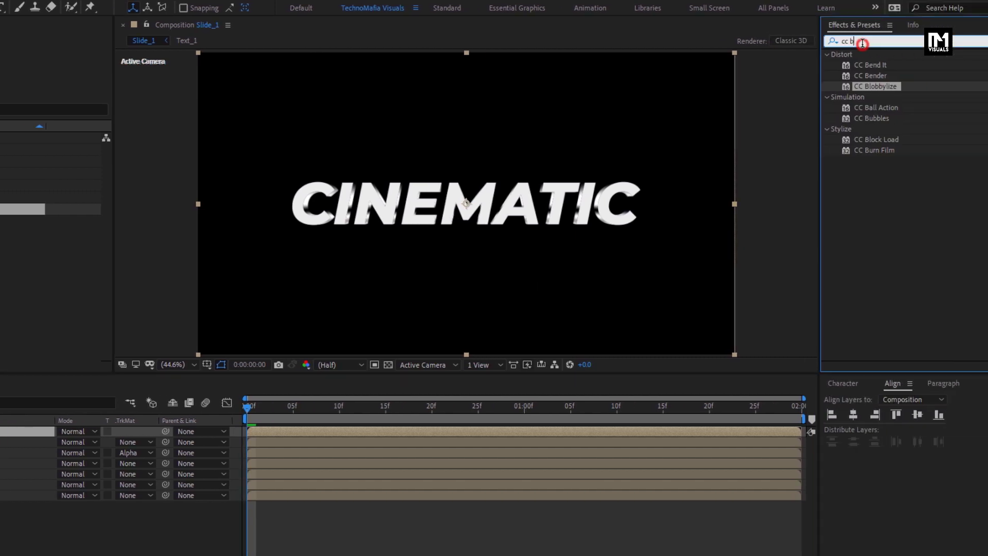
text(veg)
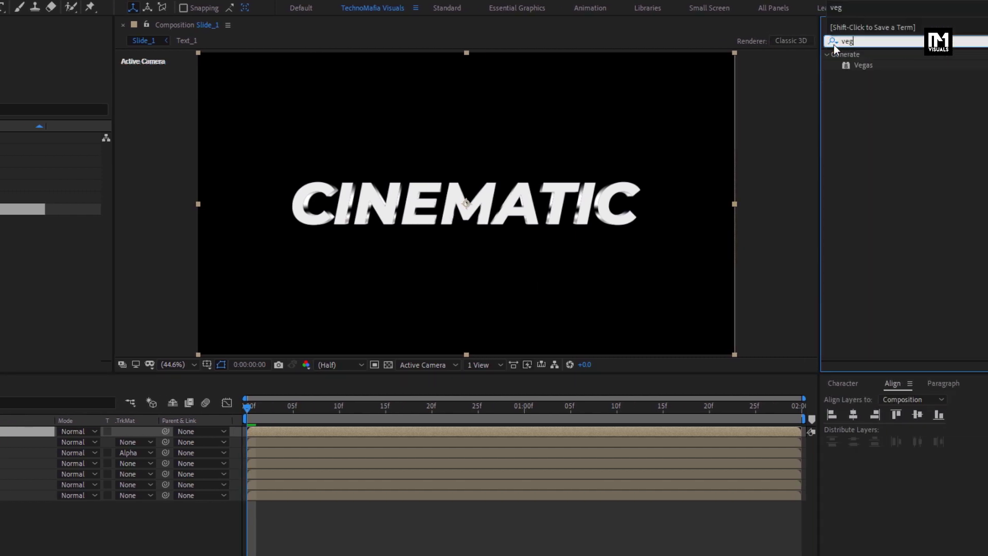
drag(864, 66, 520, 203)
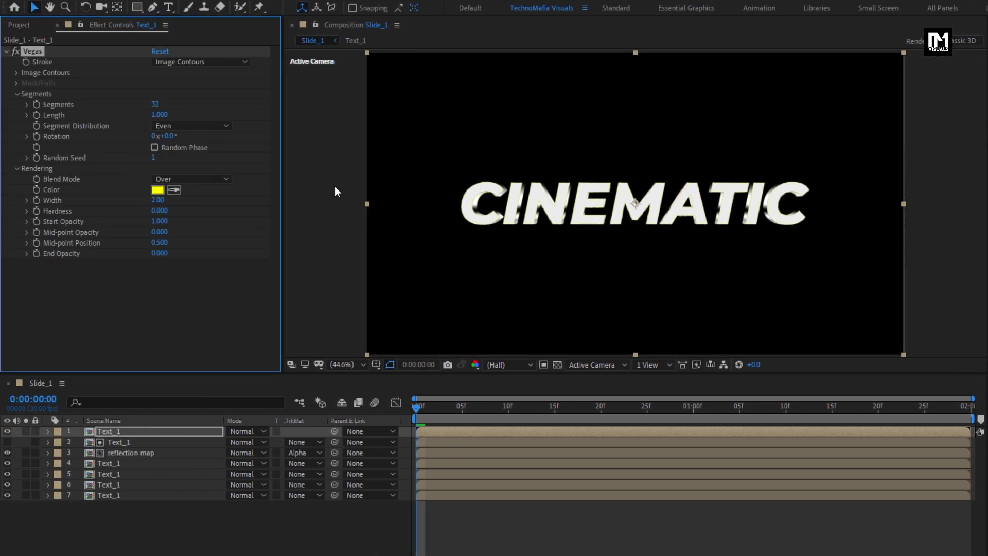
- Set the Vegas effect's Segments to 1 and its Blend Mode to Transparent
click(155, 105)
text(1)
key(Return)
click(175, 179)
click(179, 193)
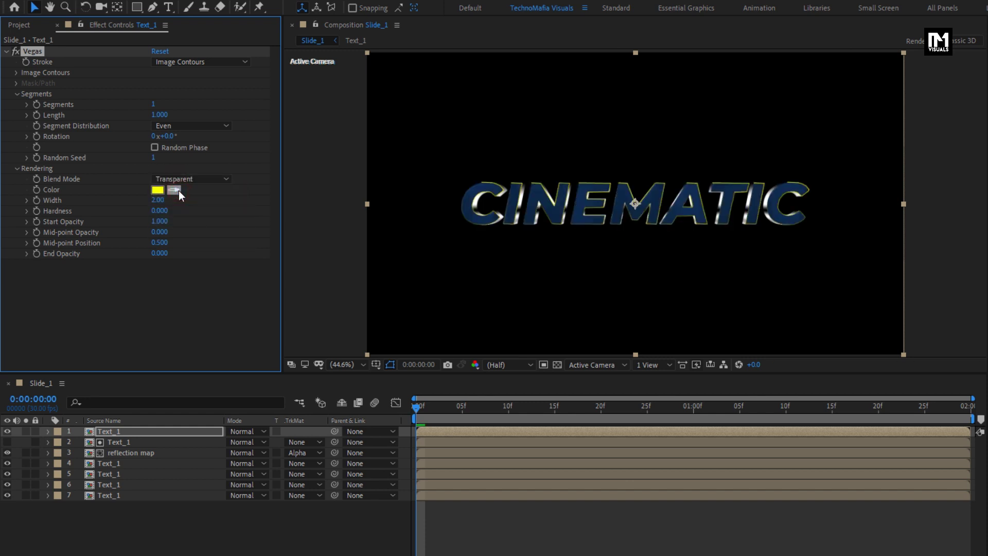
- Change the Vegas outline colour to white, FFFFFF
key(period)
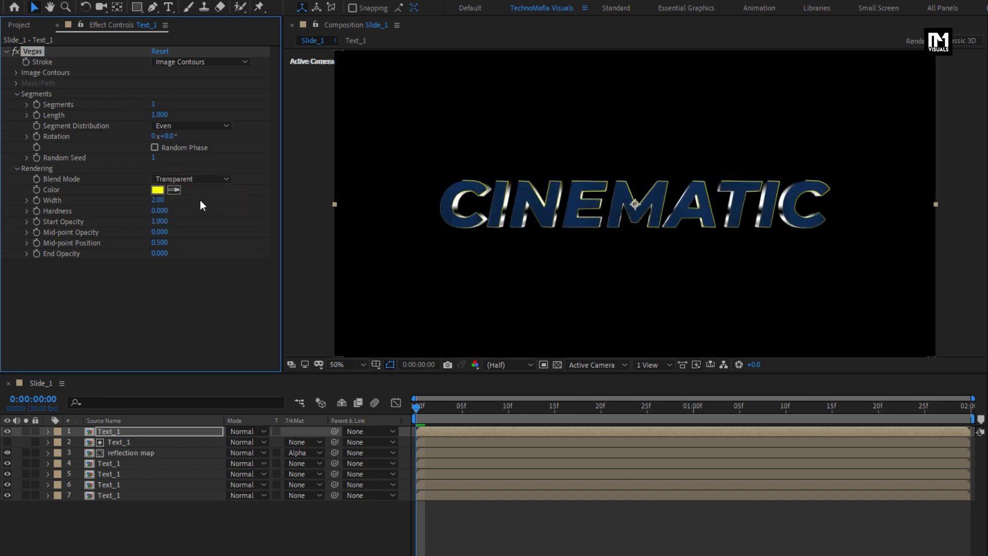
click(157, 190)
drag(275, 203, 212, 166)
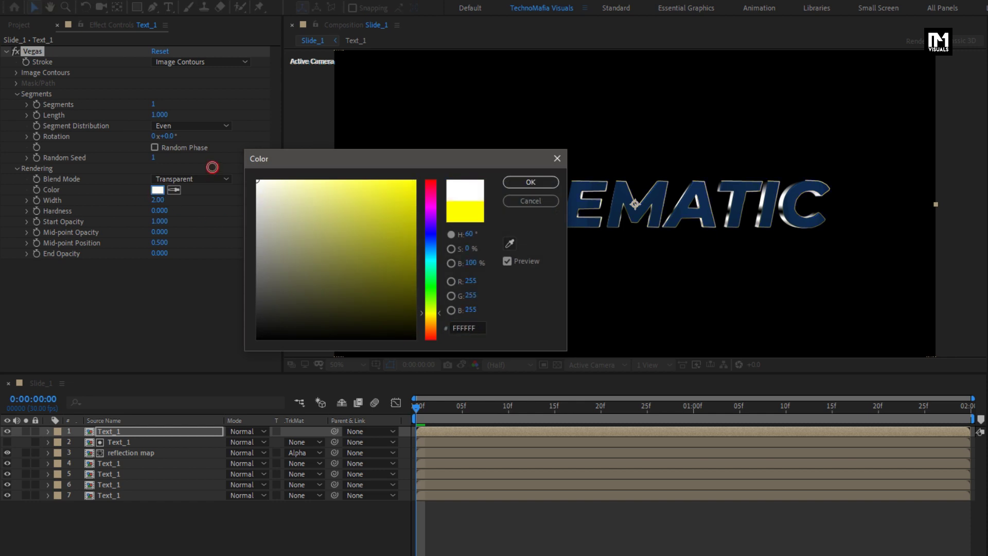
click(518, 182)
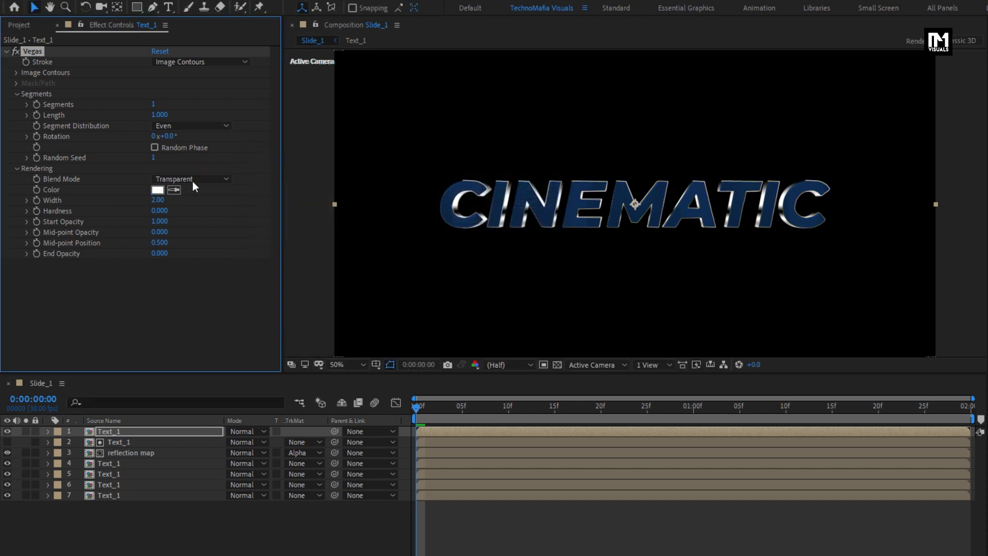
- Add Lens flare.mp4 as the topmost layer of Slide_1 and apply the Tint effect to it
click(18, 26)
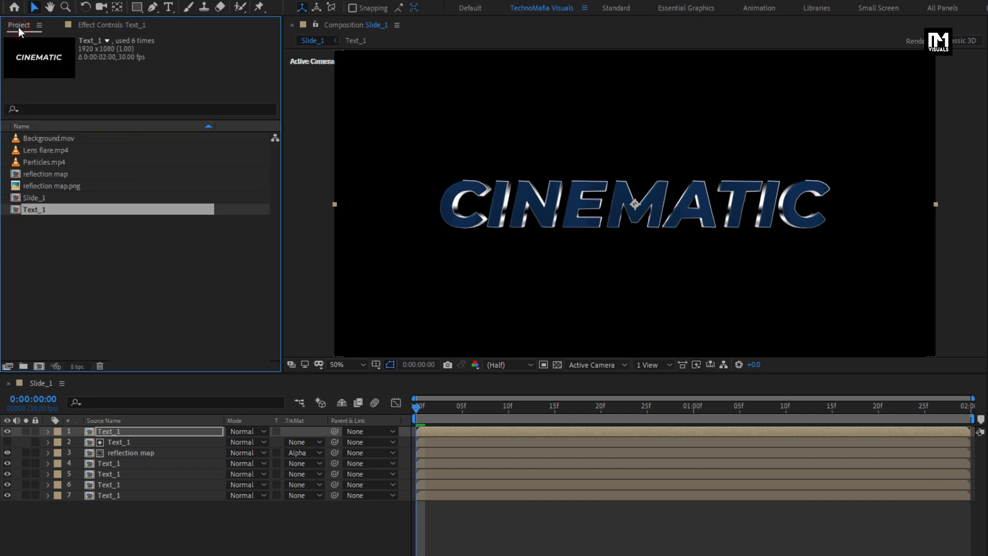
click(47, 150)
drag(47, 150, 139, 428)
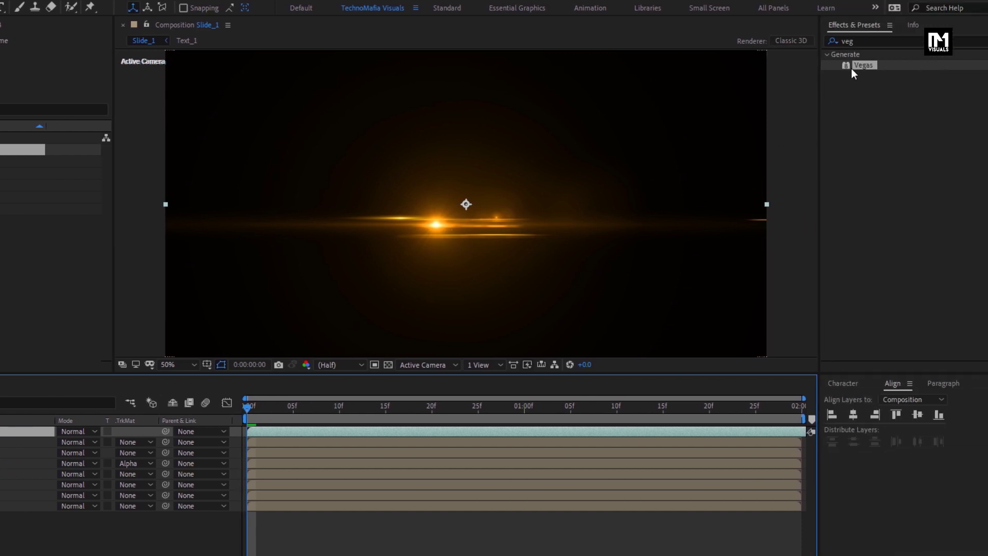
click(978, 42)
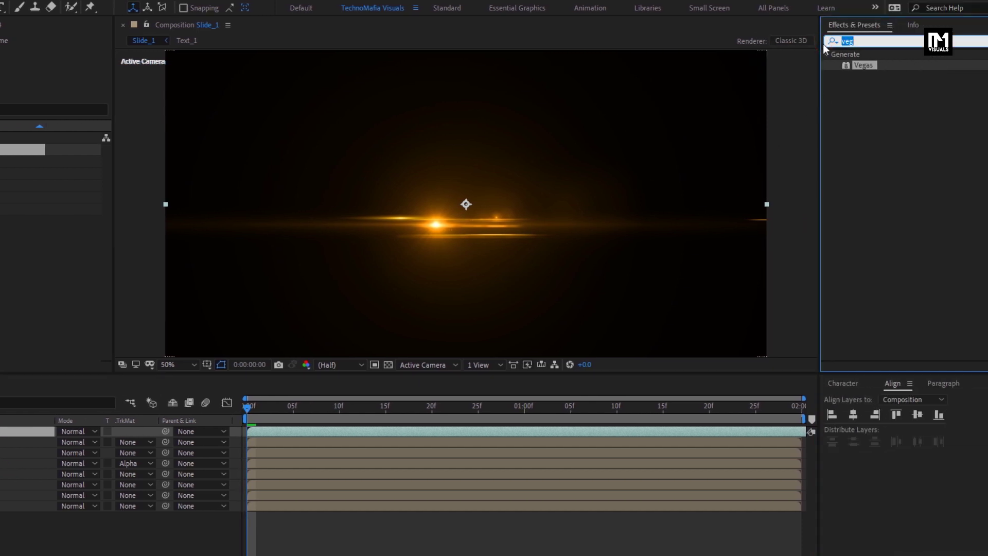
text(tint)
drag(869, 97, 485, 213)
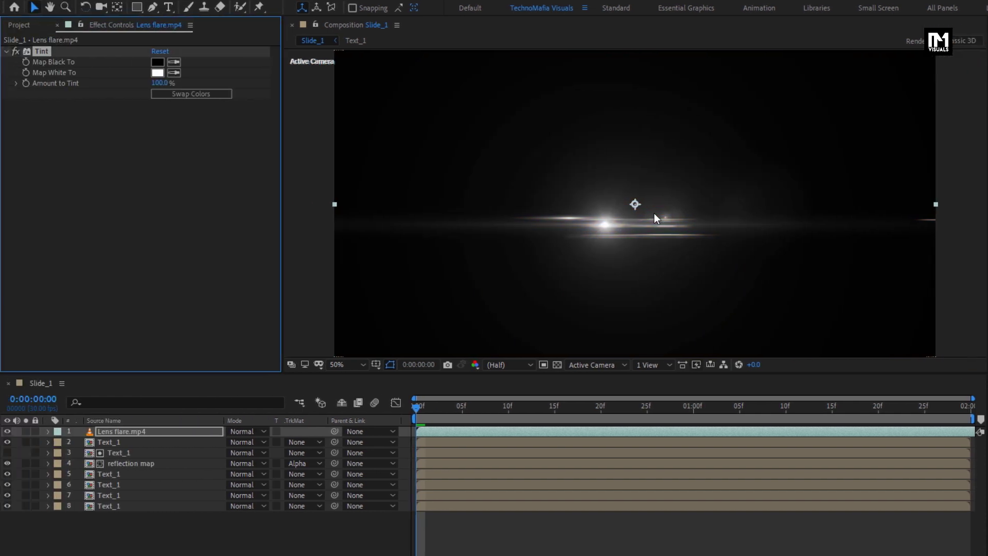
- Add Background.mov as the bottom layer of Slide_1 and apply the Tint effect to it
click(20, 25)
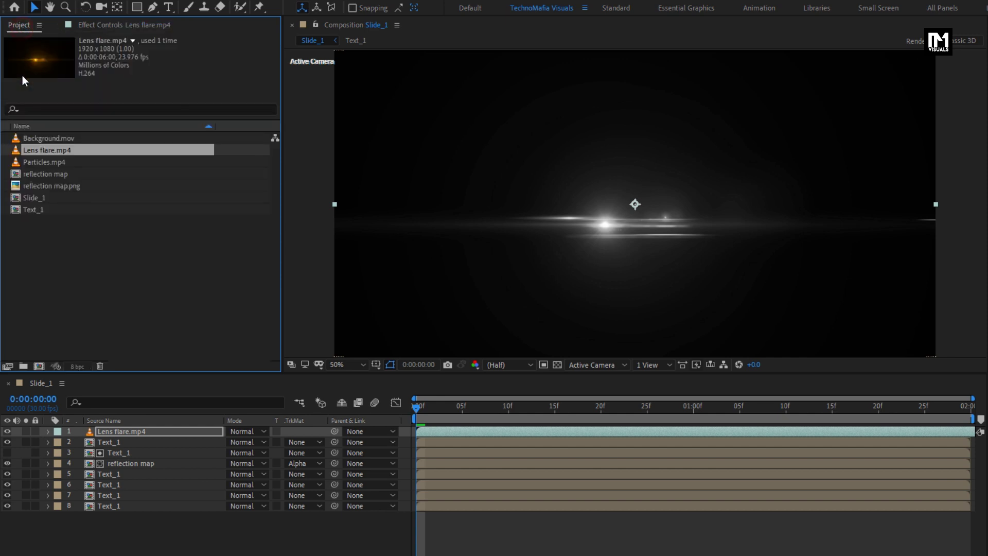
click(61, 138)
drag(61, 139, 168, 536)
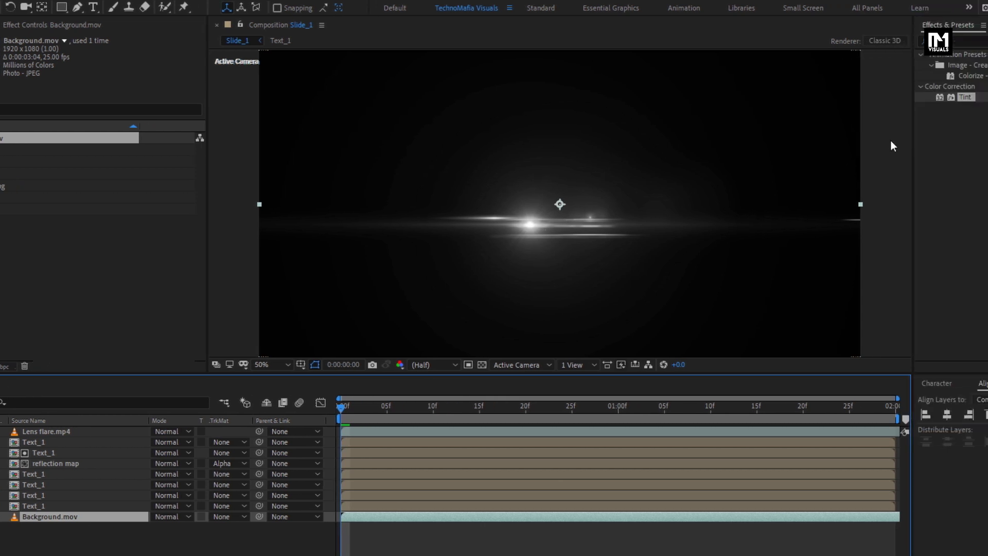
drag(869, 97, 29, 518)
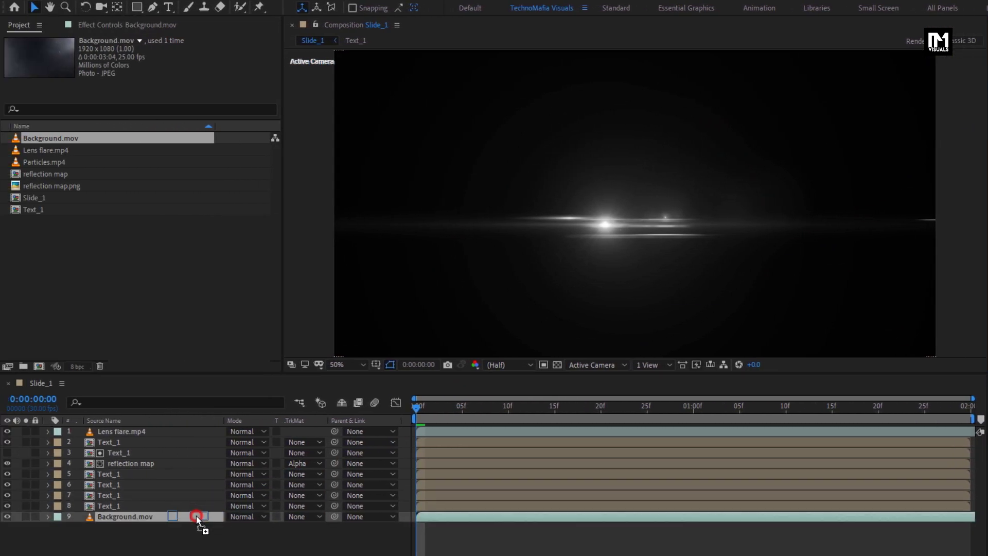
drag(196, 516, 196, 515)
- Set the Lens flare.mp4 layer's blending mode to Add and make it a 3D layer
click(137, 431)
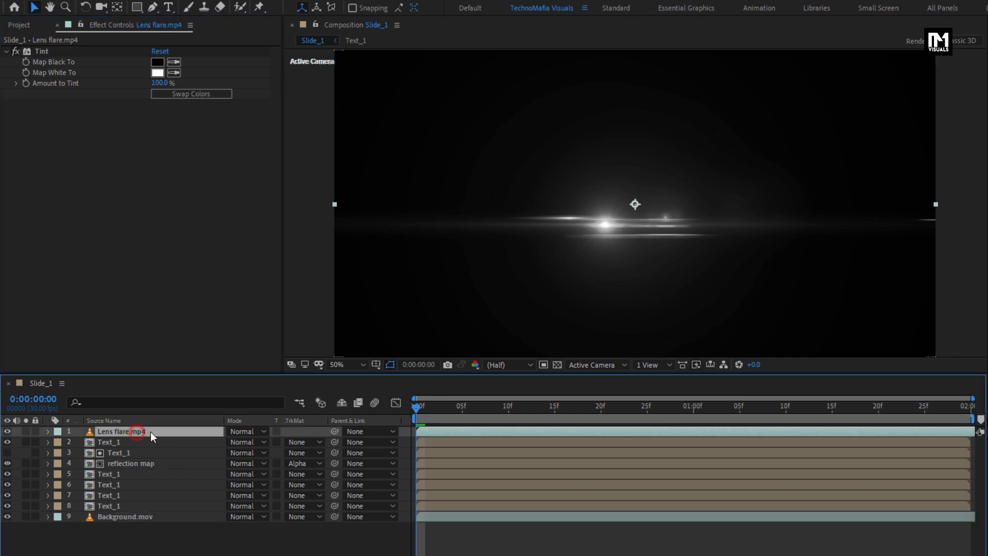
click(239, 432)
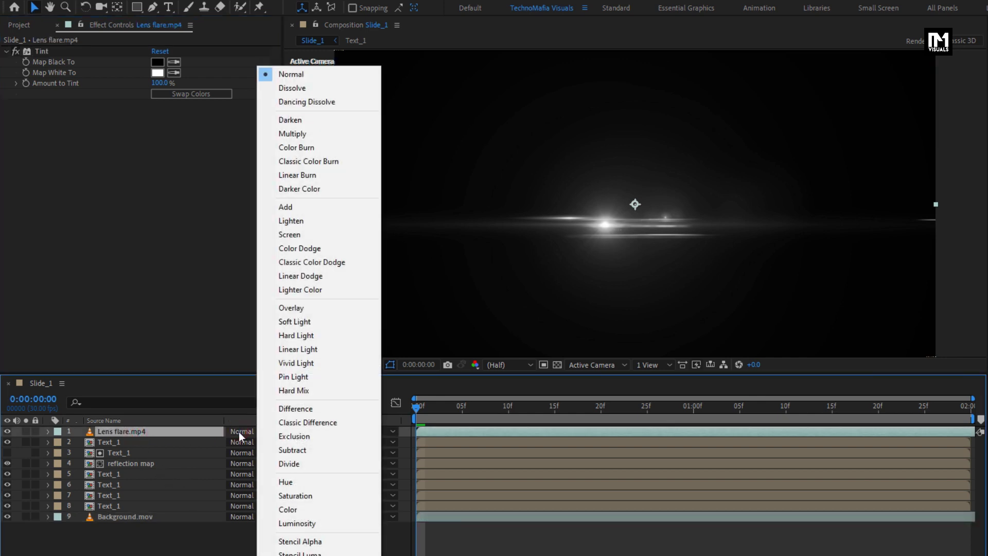
click(291, 208)
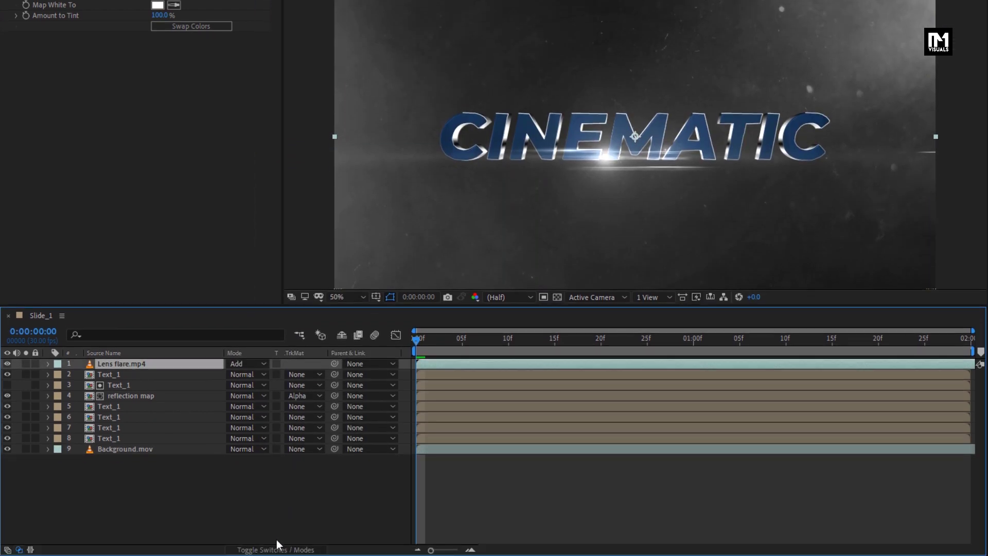
click(273, 549)
click(296, 364)
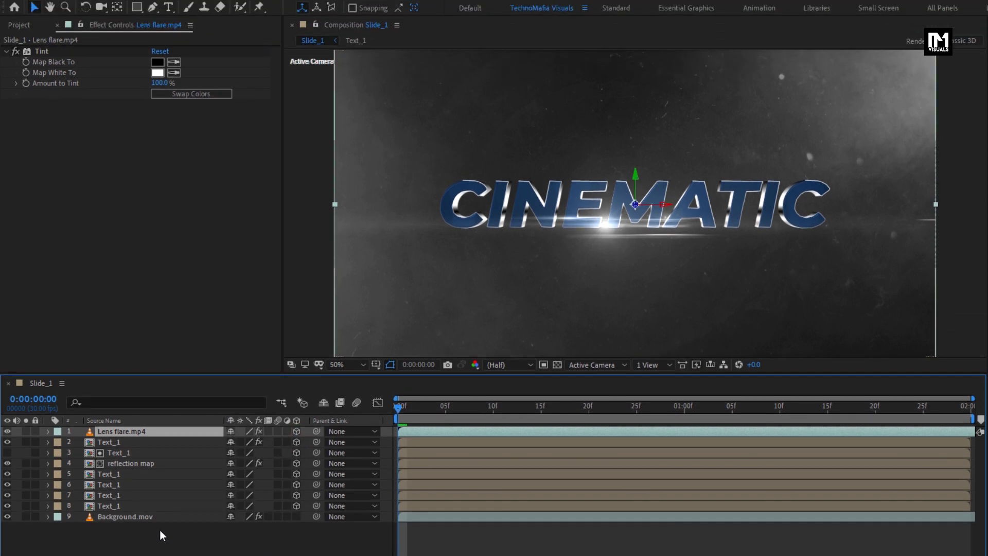
- Set the Map White To colour of Background.mov's Tint effect to blue, 017CCB
click(147, 448)
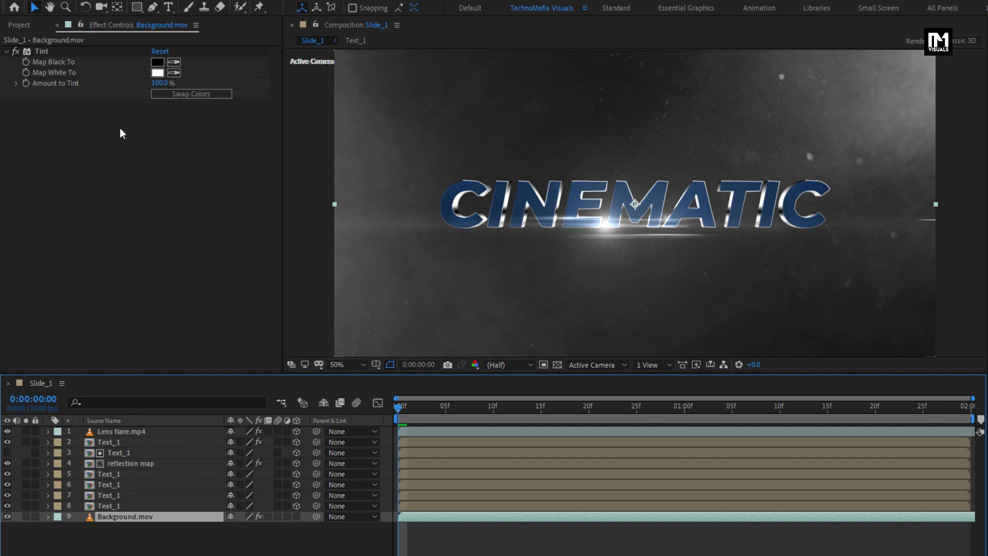
click(158, 73)
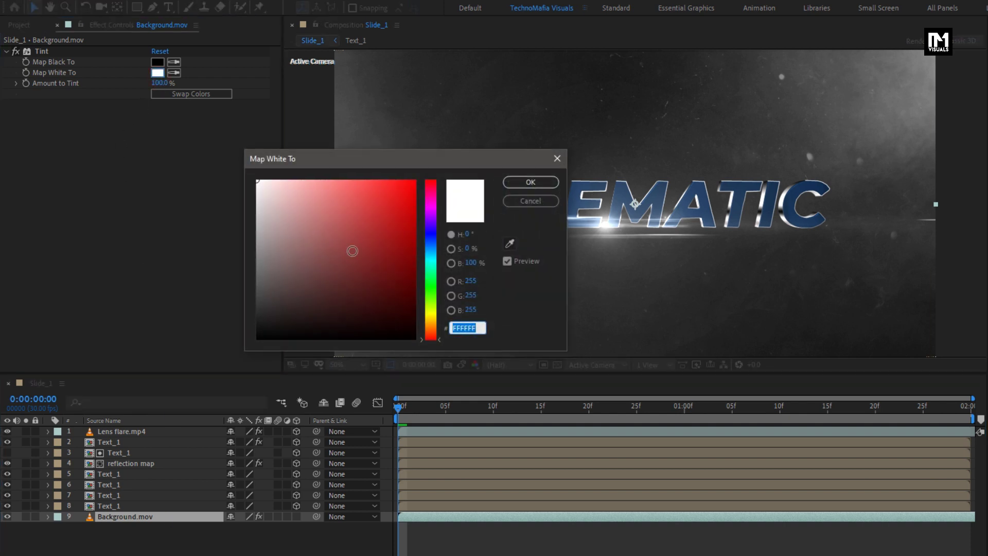
click(430, 249)
drag(416, 238, 413, 232)
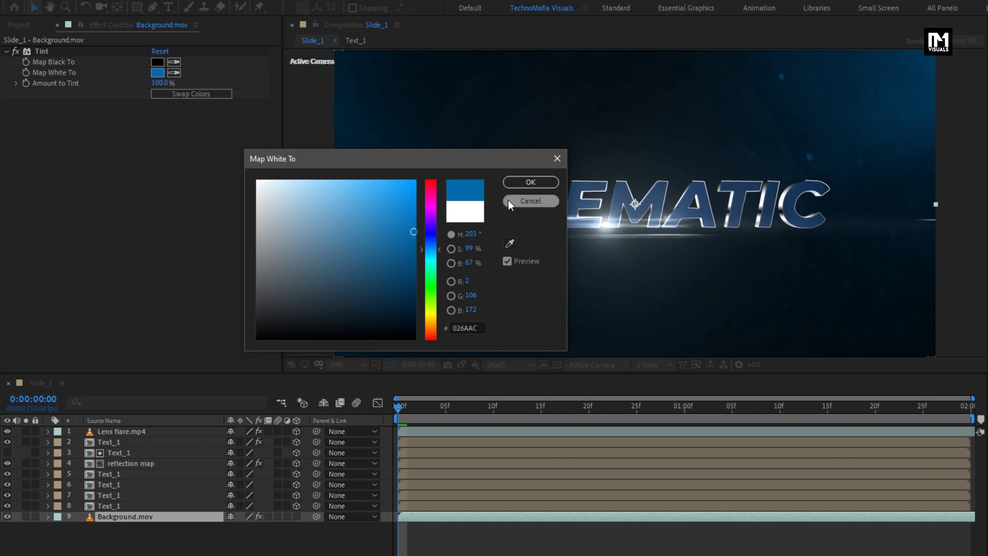
click(526, 184)
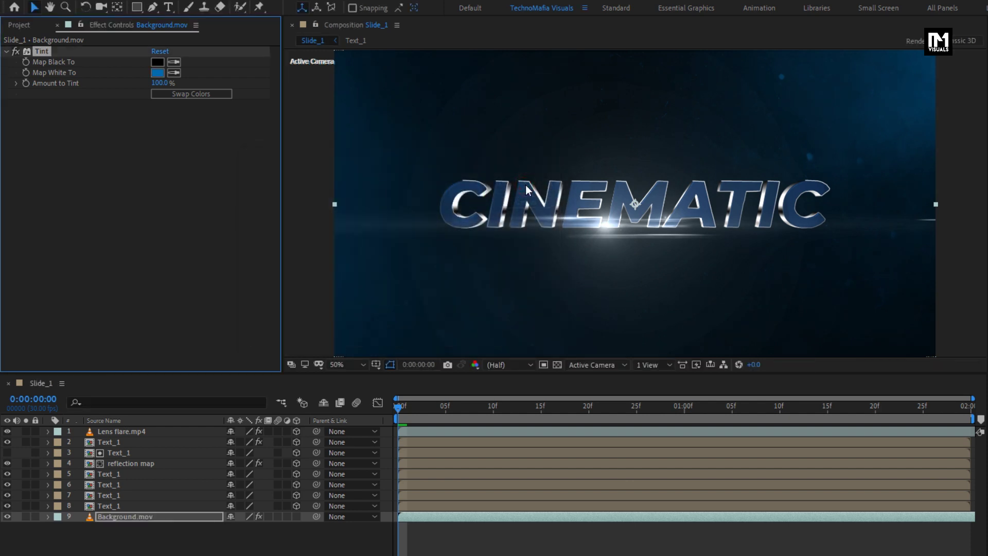
click(162, 75)
drag(411, 208, 415, 212)
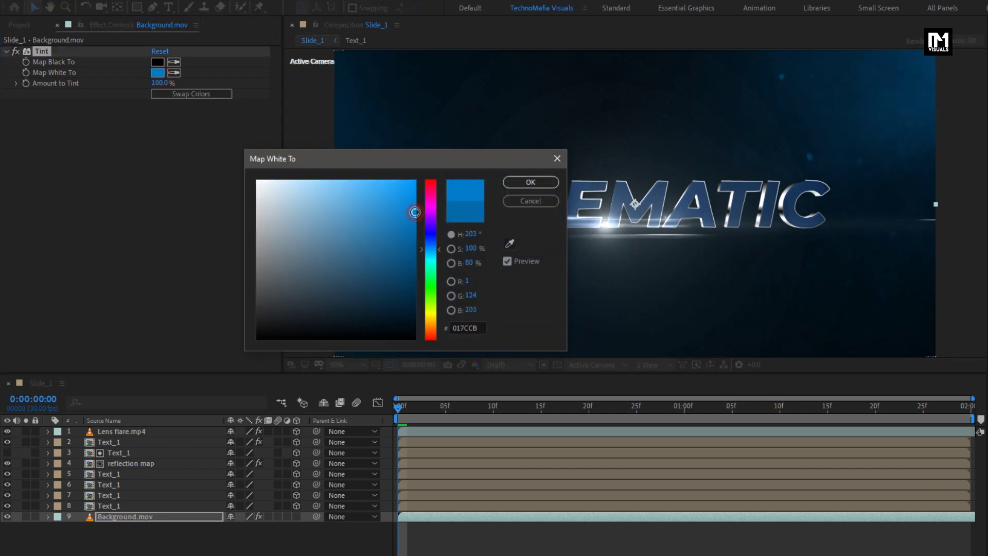
click(535, 181)
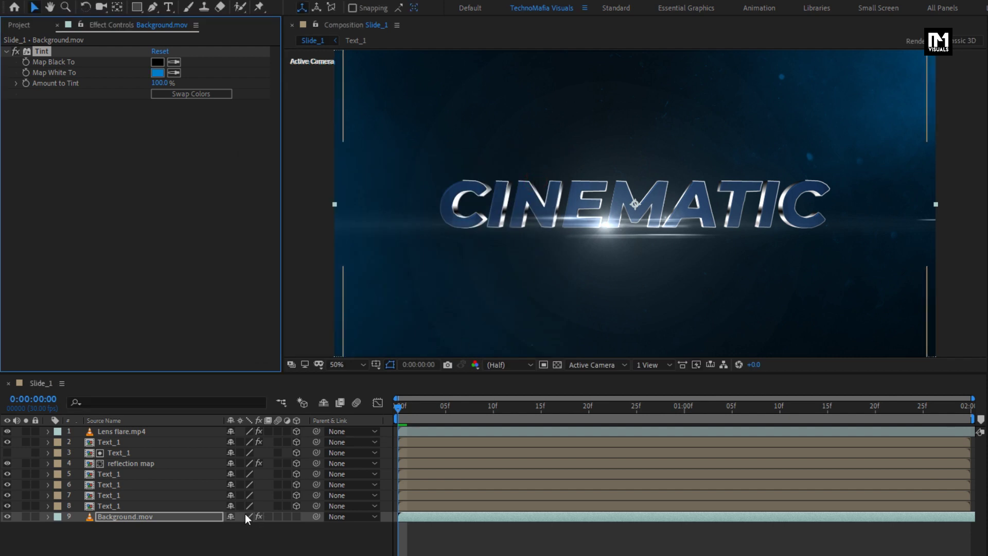
- Create an adjustment layer at the top of Slide_1 and apply the Transform effect to it
click(200, 529)
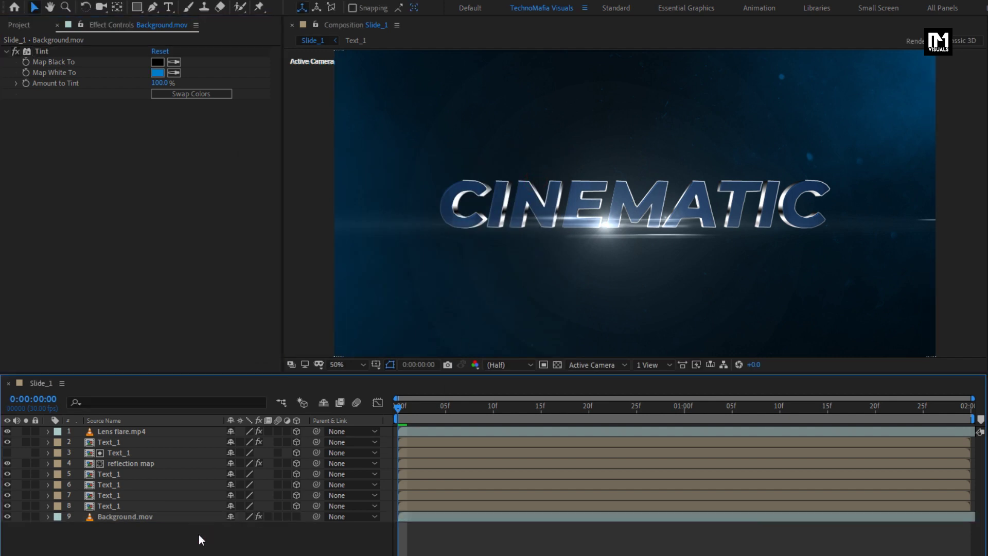
right_click(200, 529)
mouse_move(252, 397)
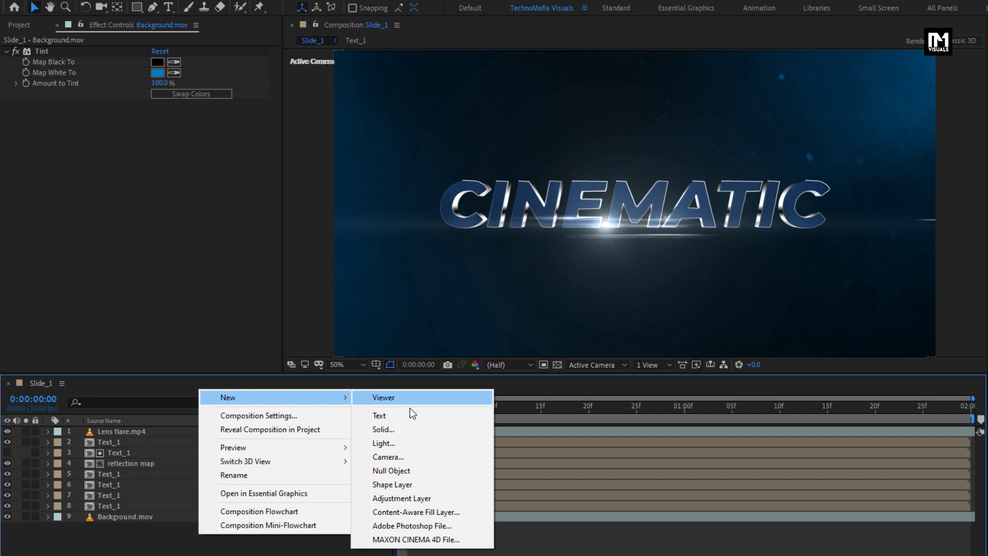
click(409, 498)
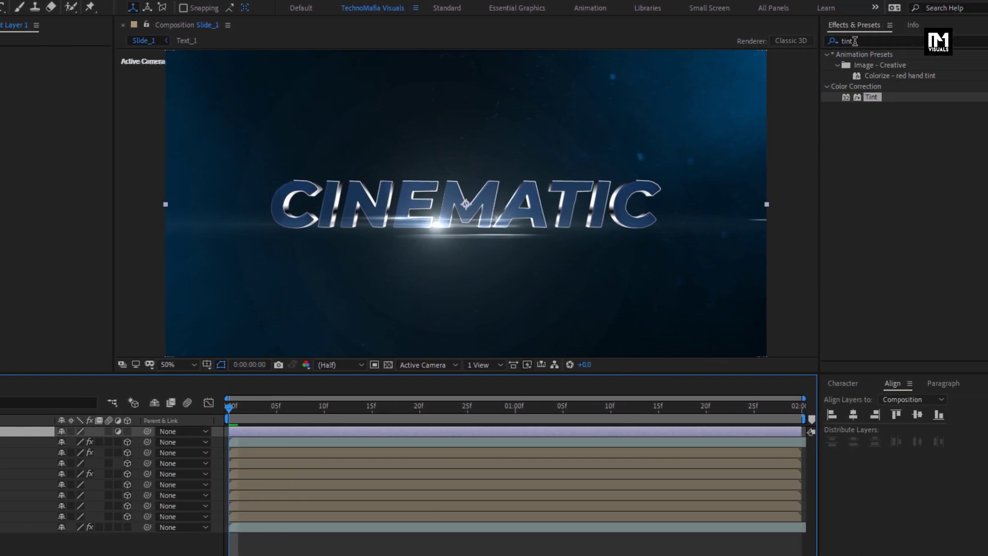
click(822, 42)
text(tran)
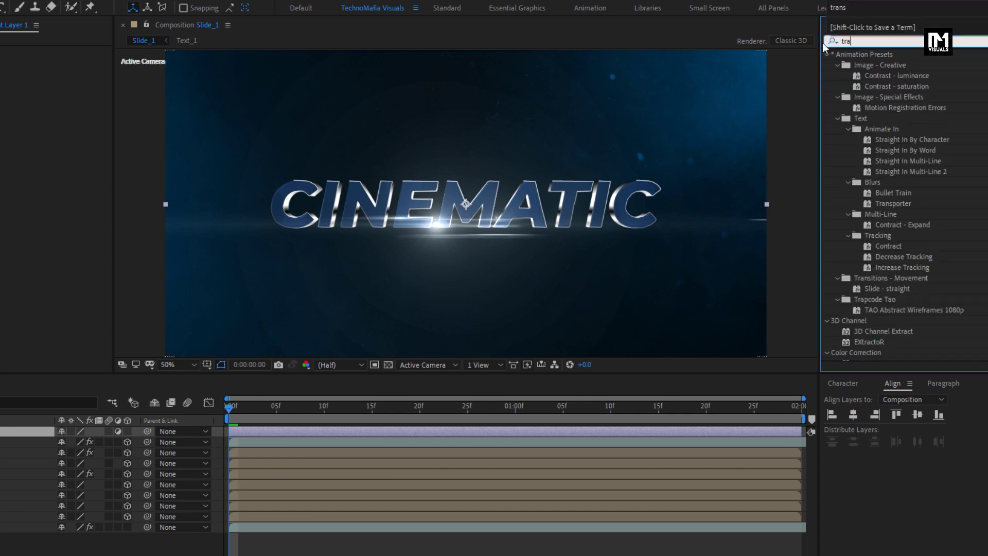
click(879, 106)
drag(879, 106, 498, 205)
- Add the expression wiggle(5,7) to the Transform effect's Position and make the adjustment layer 3D
key(alt)
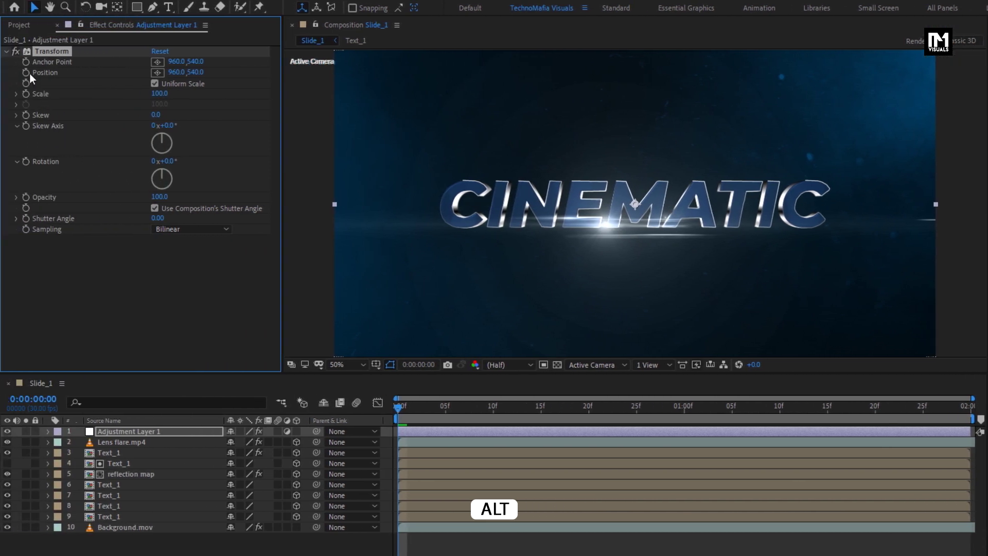
alt+click(26, 74)
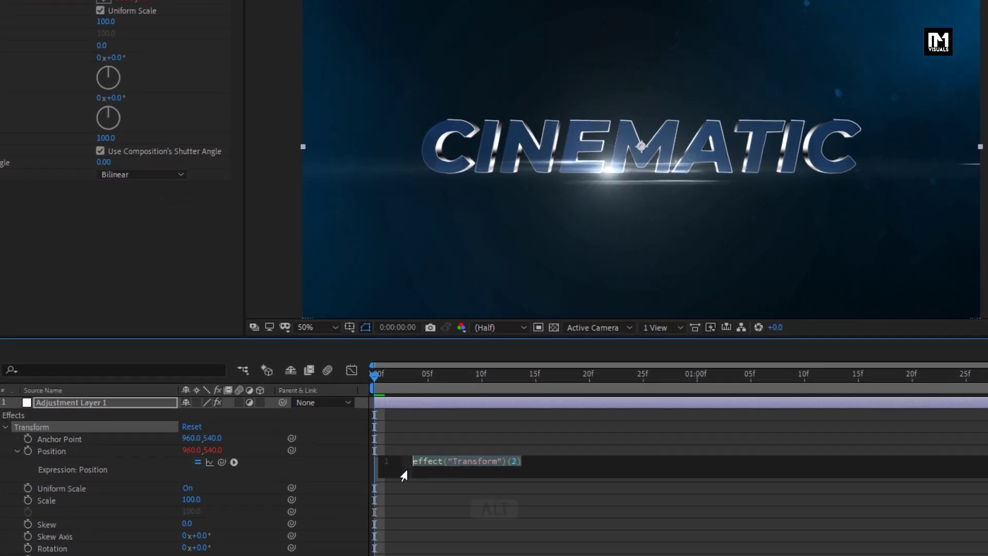
key(BackSpace)
text(wig)
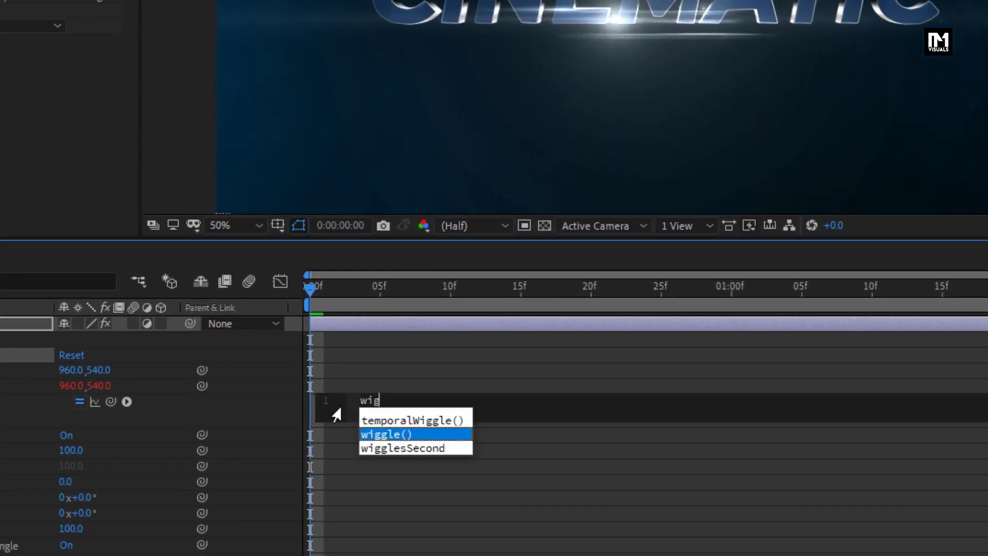
key(Return)
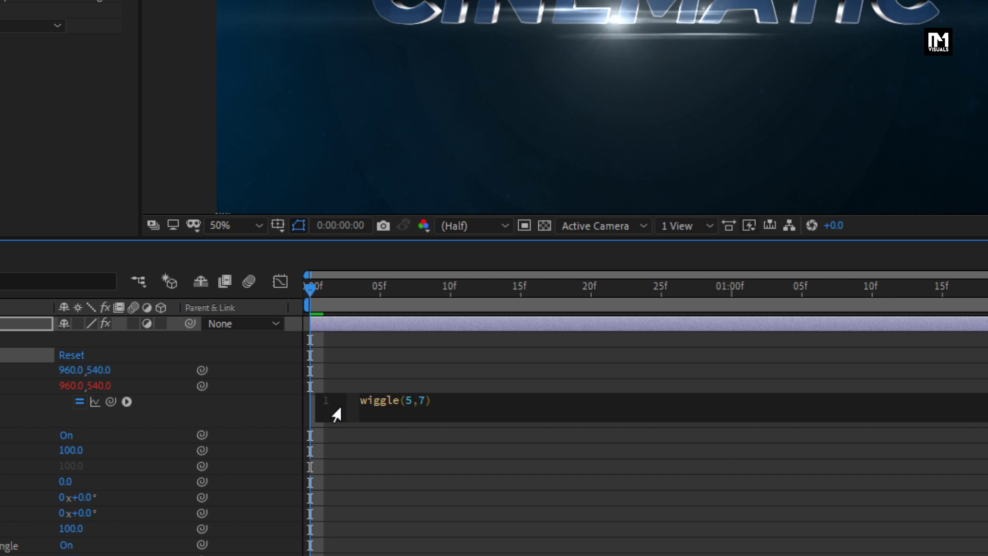
click(336, 414)
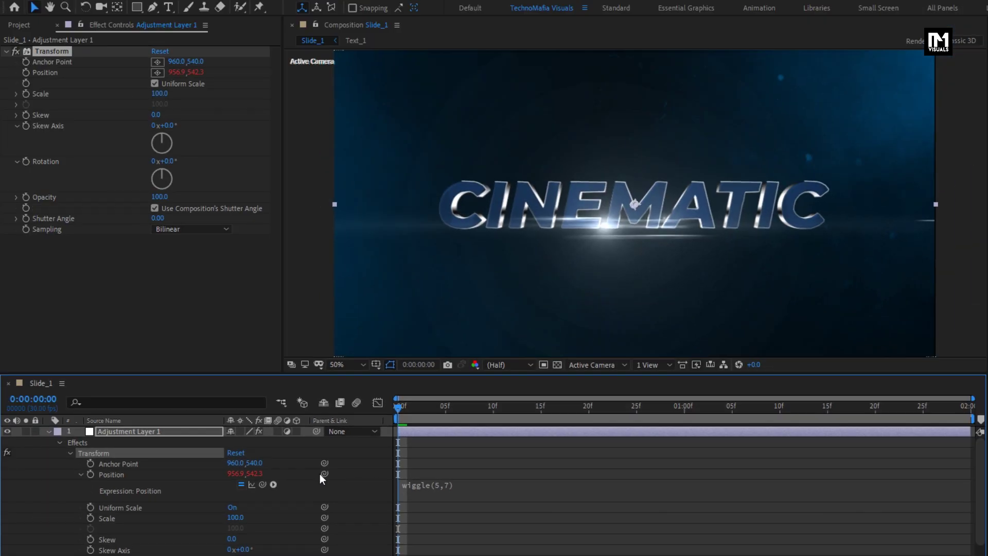
click(50, 431)
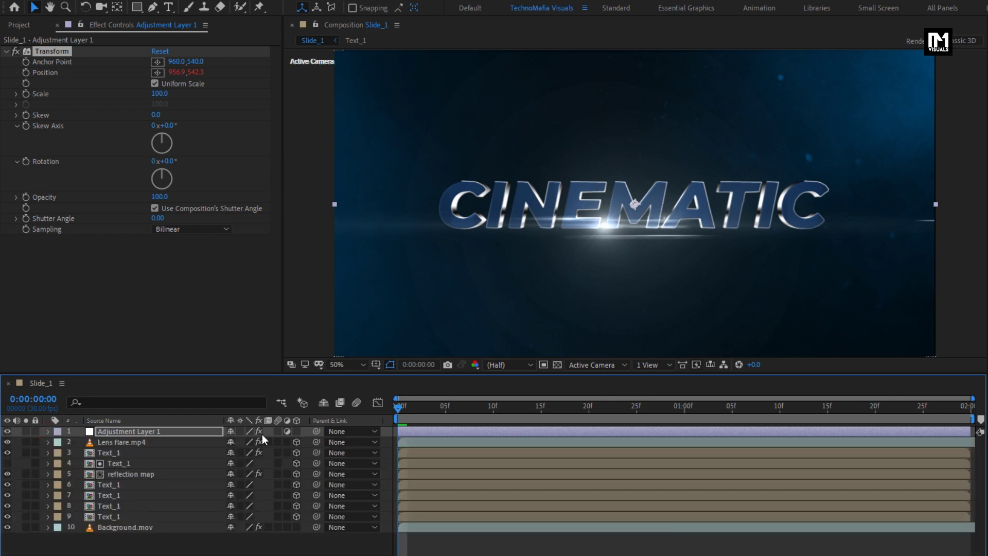
click(296, 431)
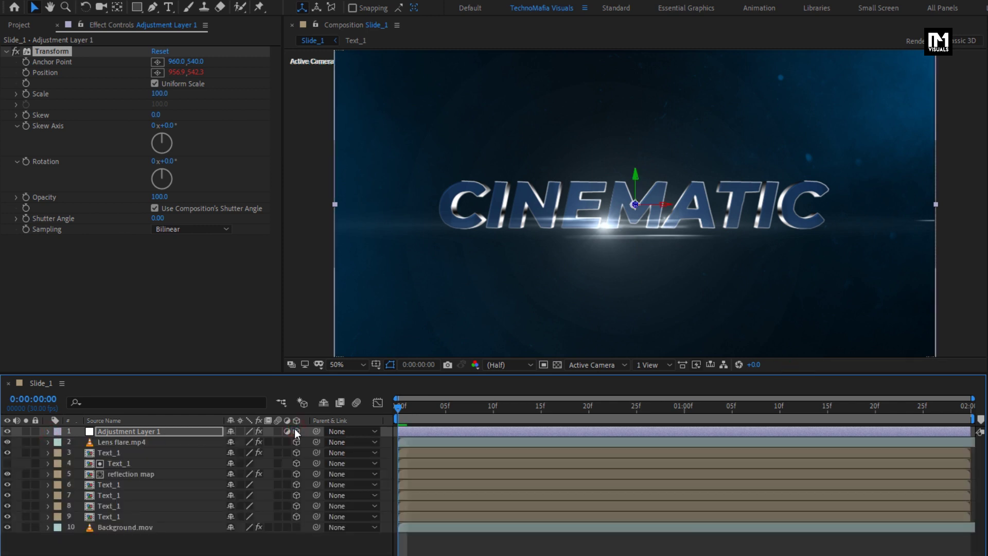
- Add a two-node camera with the 50mm preset to Slide_1
right_click(206, 544)
mouse_move(248, 409)
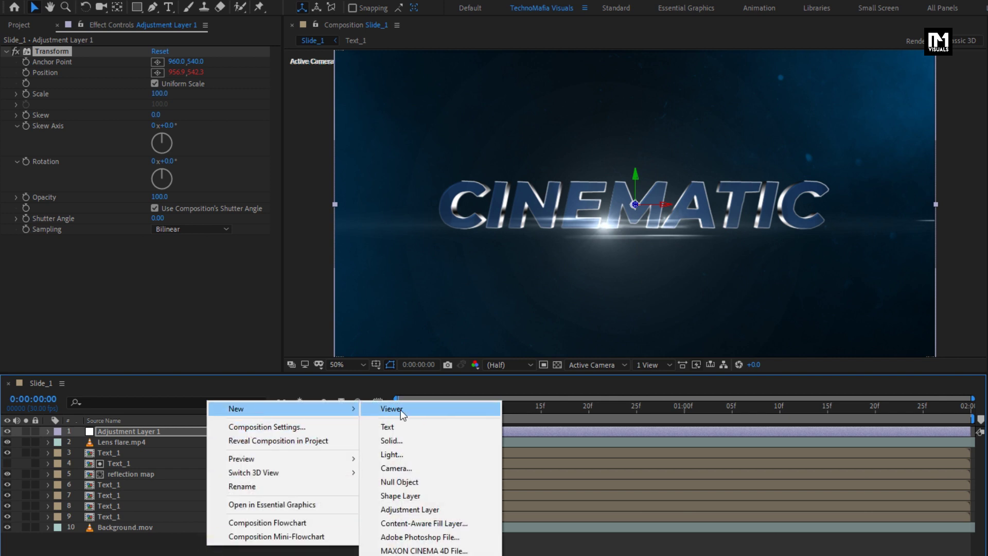
click(406, 469)
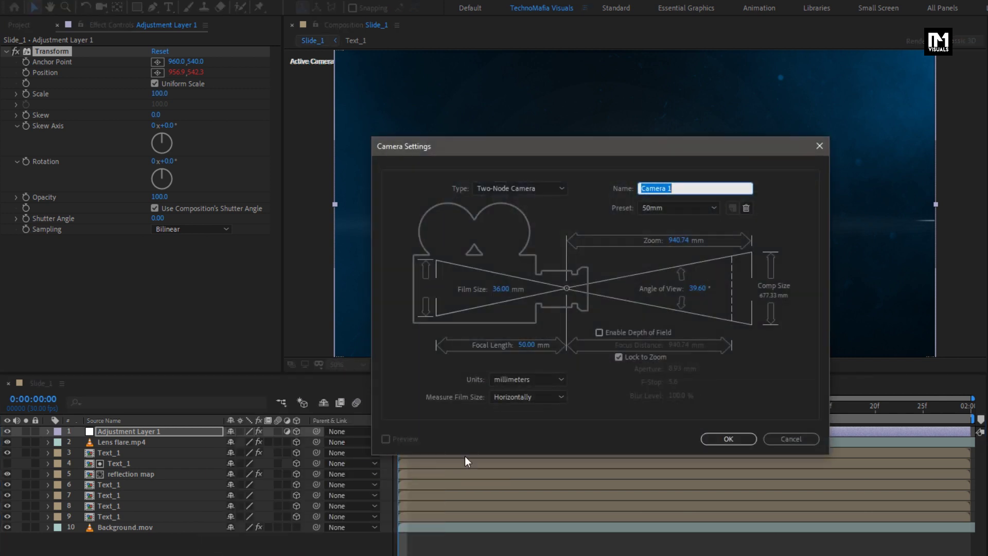
click(718, 441)
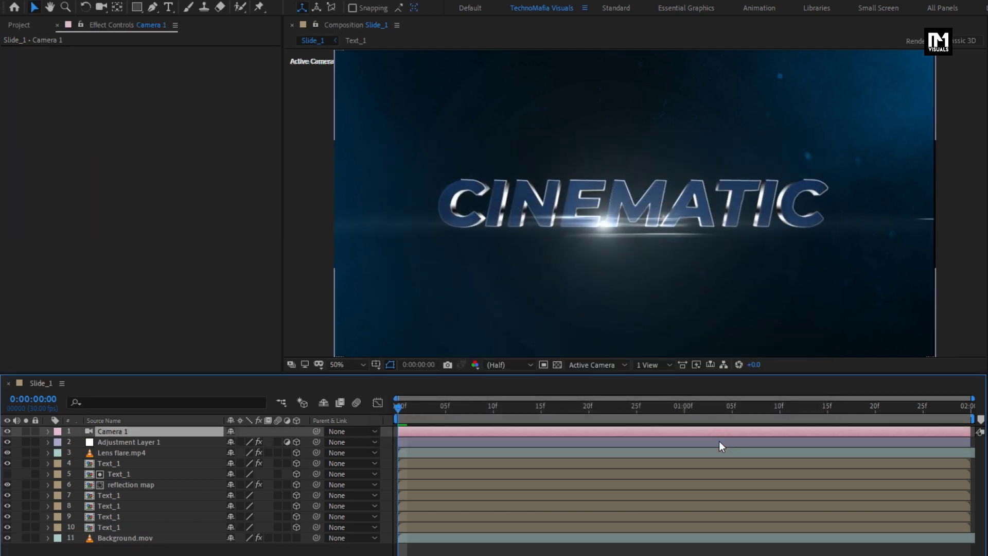
- Add a 3D null object as the topmost layer of Slide_1 and select the Camera 1 layer
right_click(235, 550)
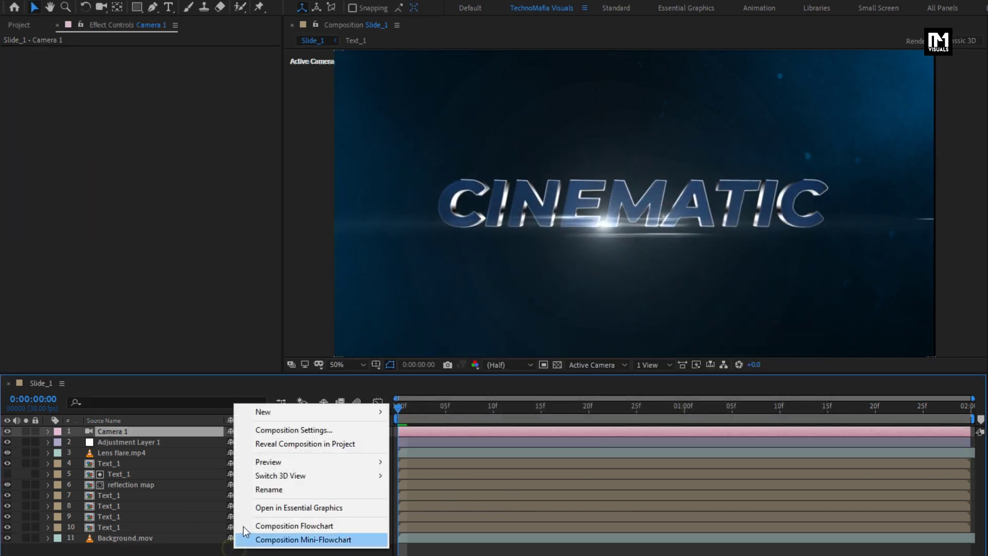
mouse_move(293, 411)
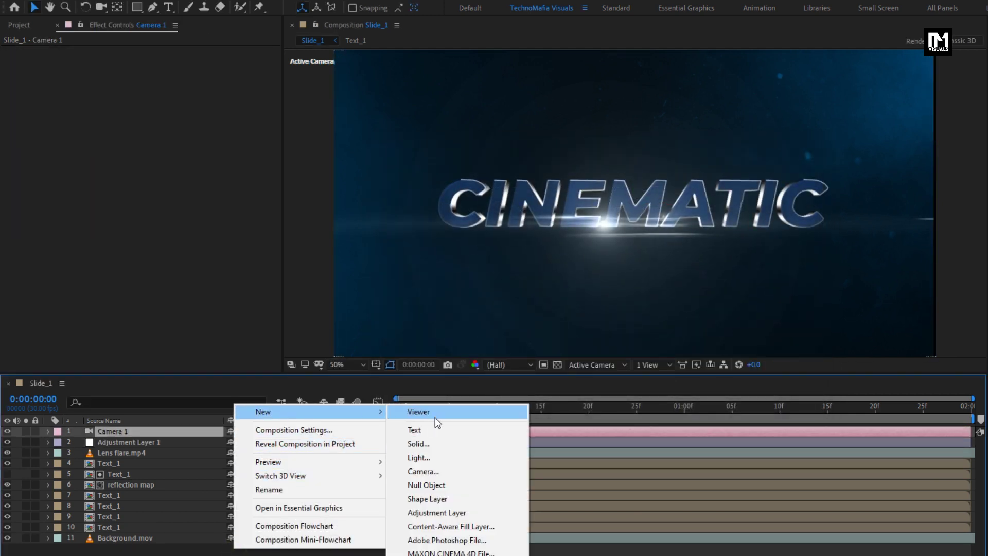
click(435, 485)
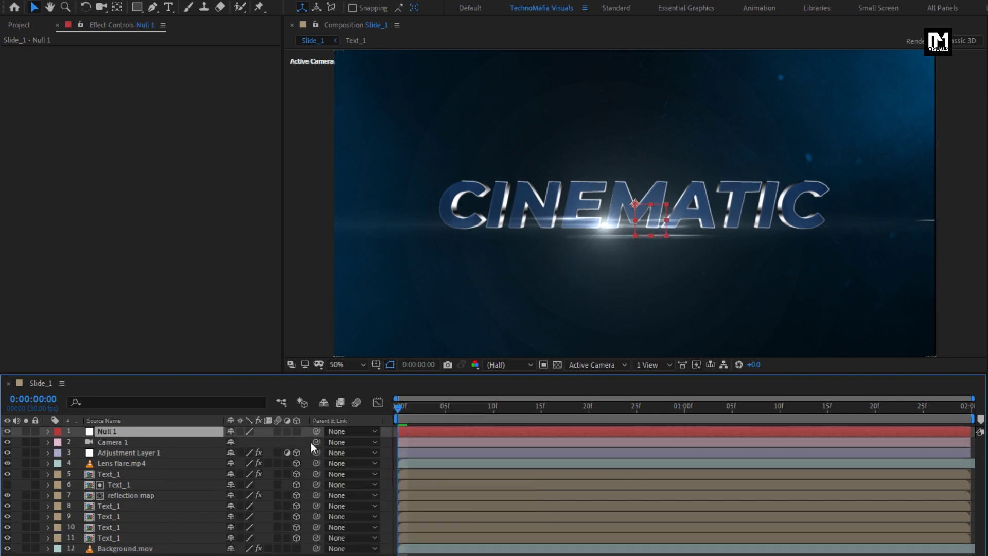
click(297, 431)
click(161, 442)
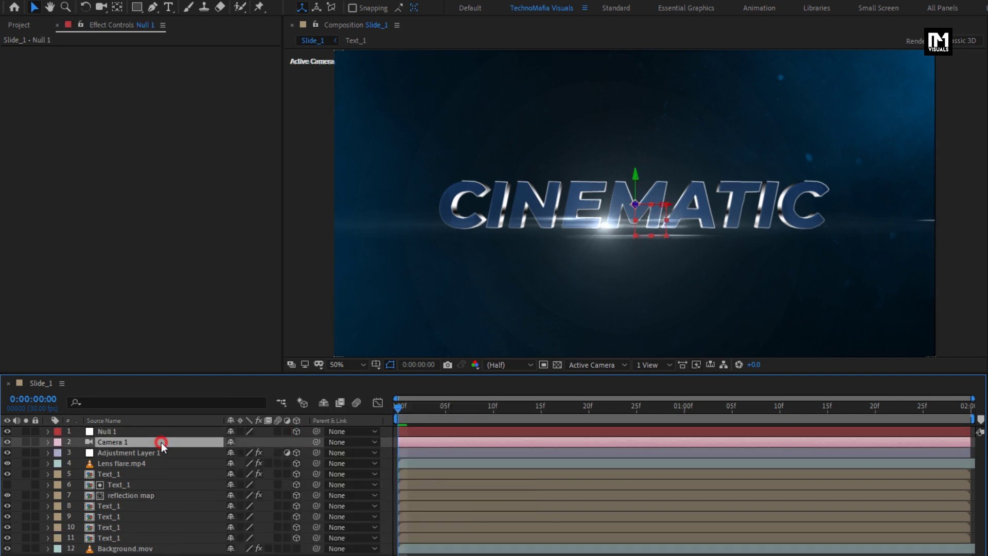
- Parent Camera 1 to Null 1 and add a Position keyframe to Null 1 at frame 20
click(342, 442)
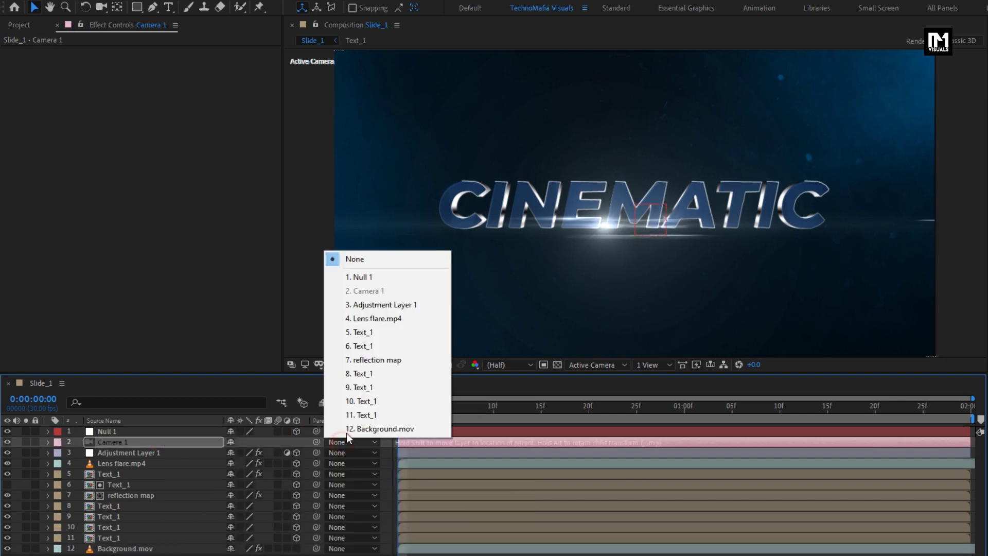
click(360, 279)
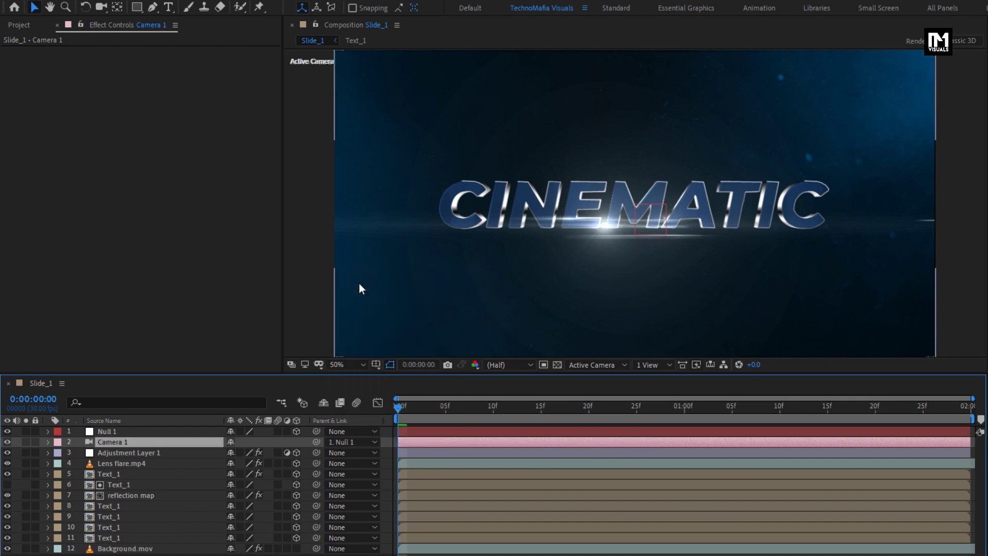
click(143, 428)
key(p)
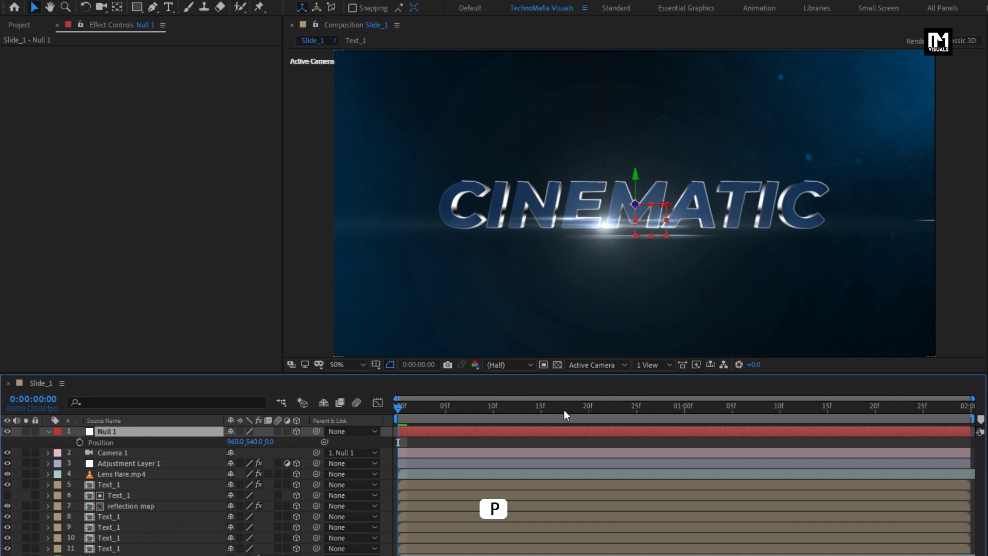
click(587, 410)
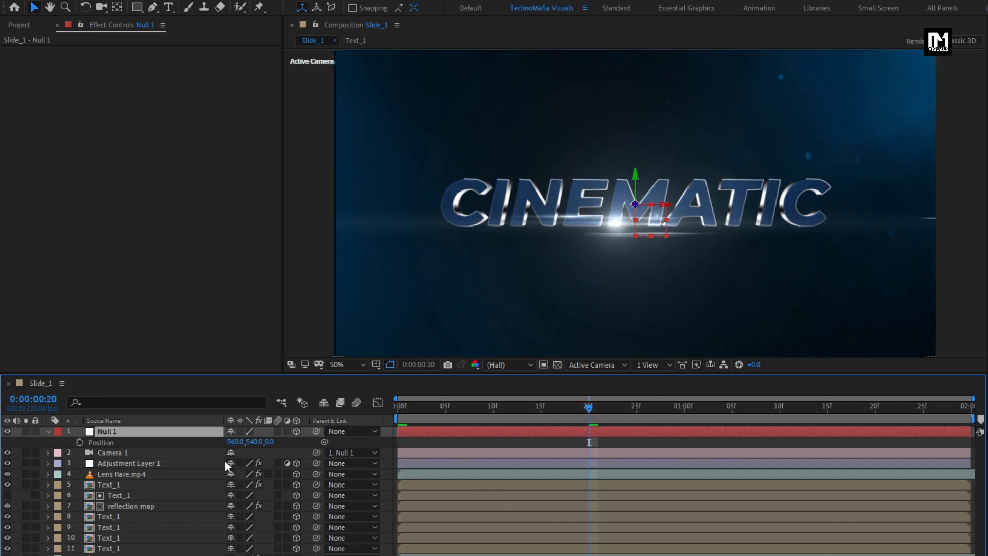
click(81, 443)
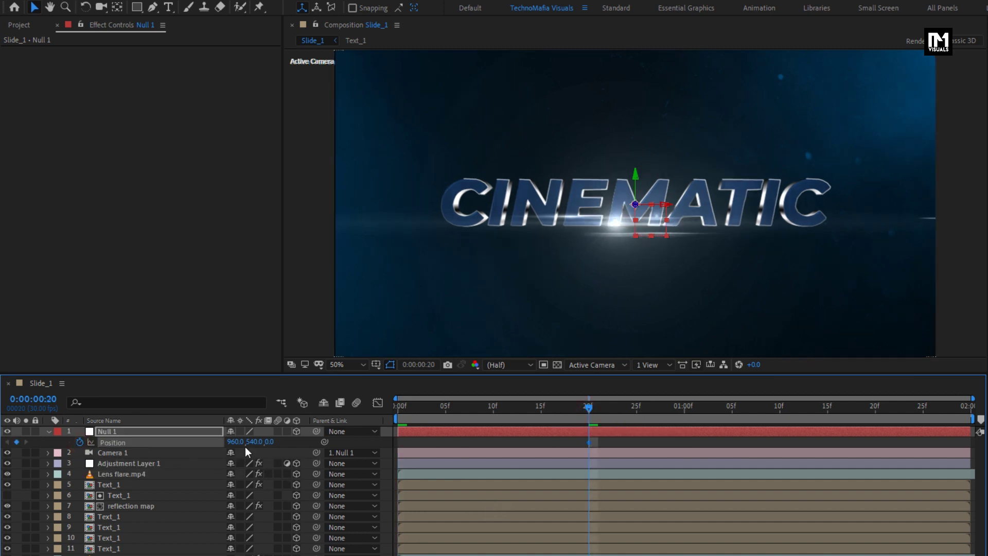
- At frame 0, raise Null 1's Z position to 2958 so the camera starts past the title, and check the move
click(391, 407)
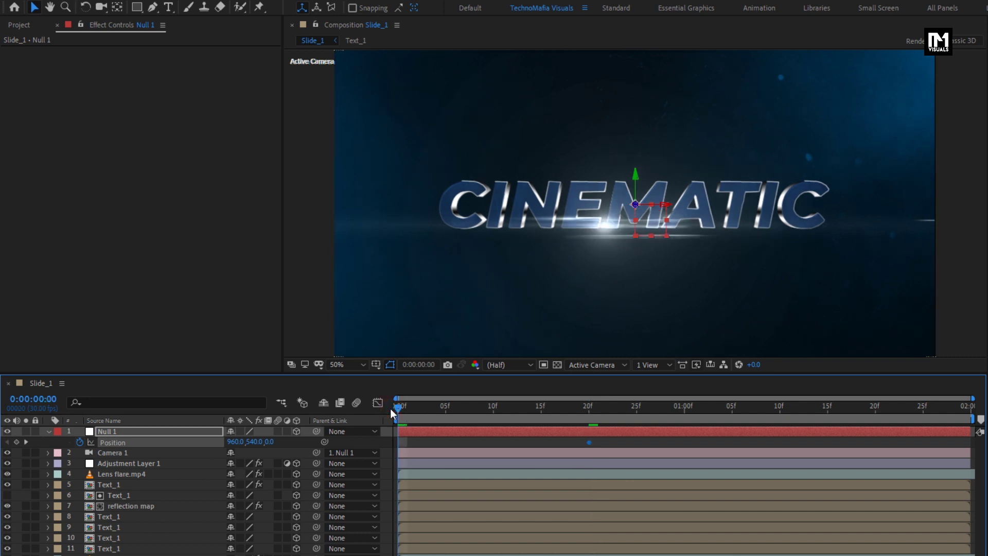
drag(269, 442, 710, 445)
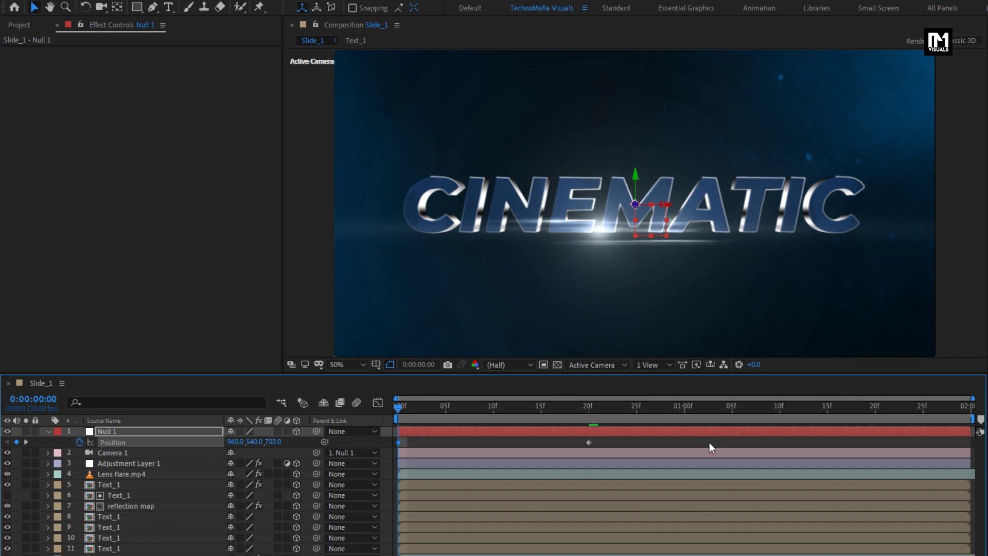
drag(269, 442, 853, 442)
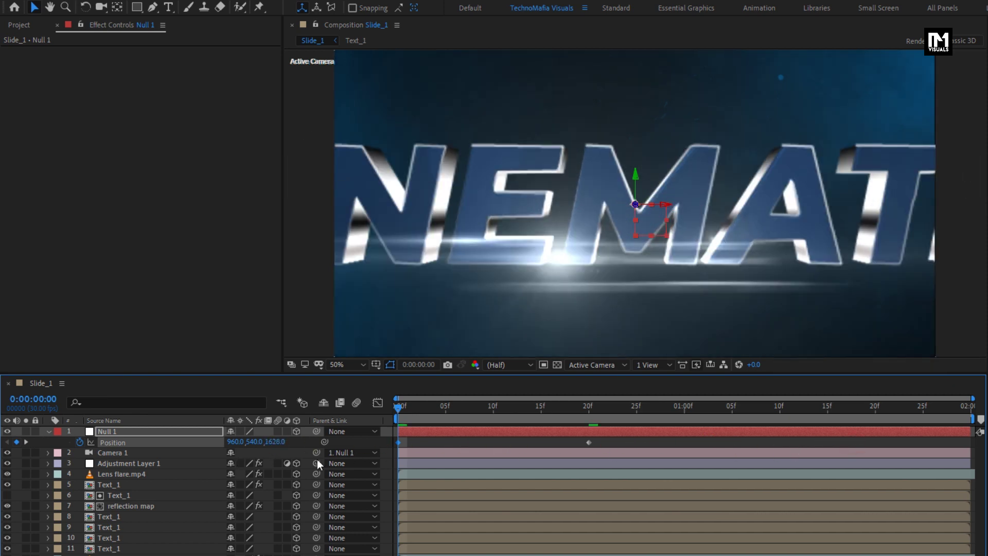
drag(276, 443, 734, 432)
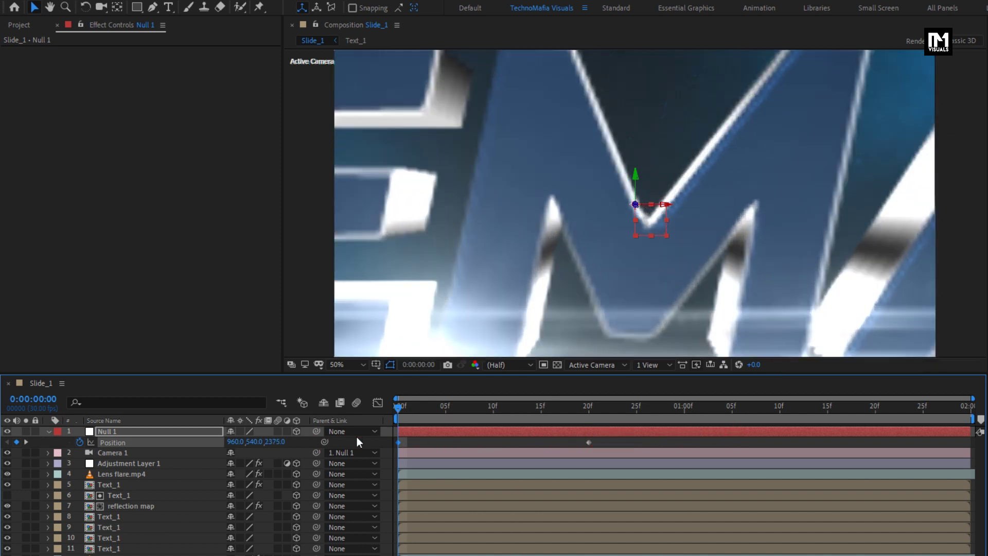
drag(286, 443, 575, 433)
drag(255, 447, 342, 443)
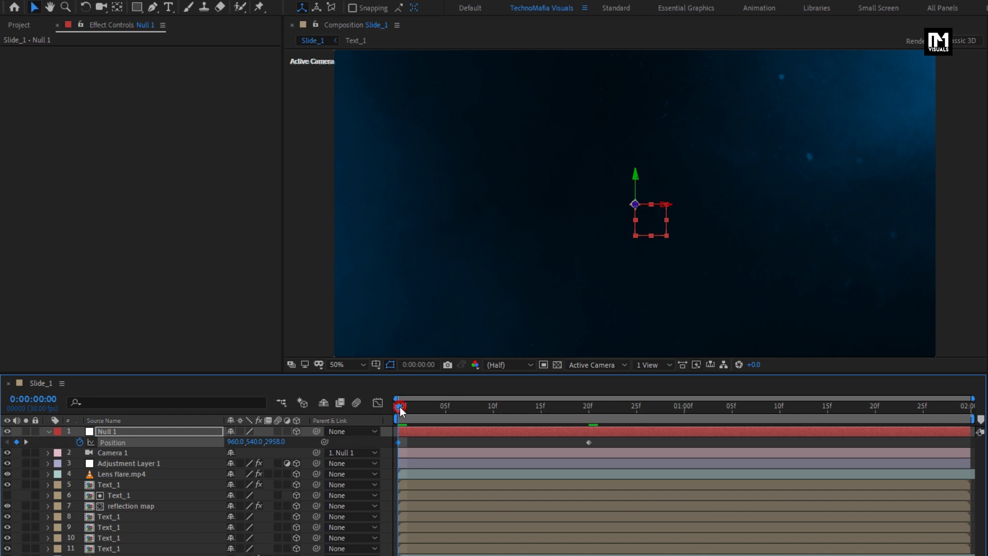
click(445, 406)
click(467, 406)
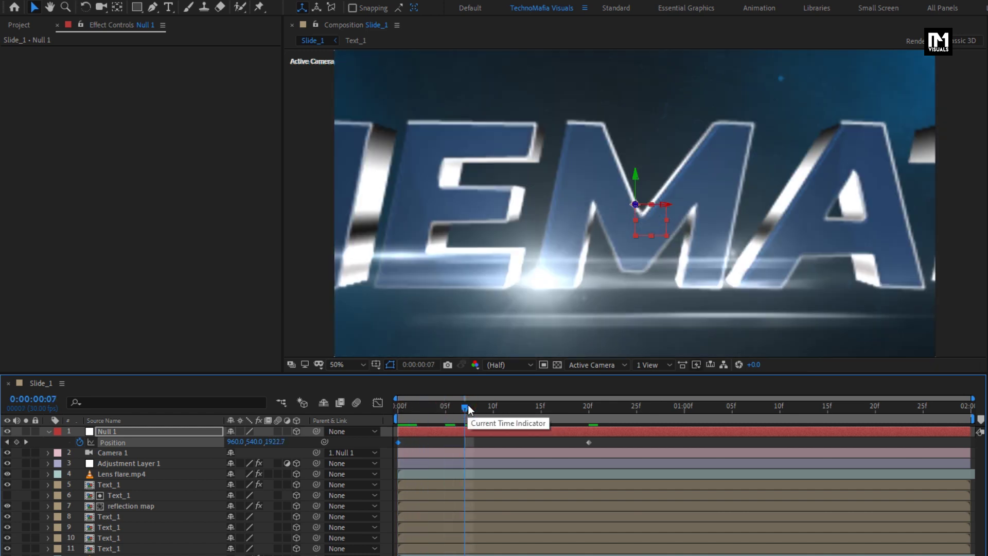
click(524, 407)
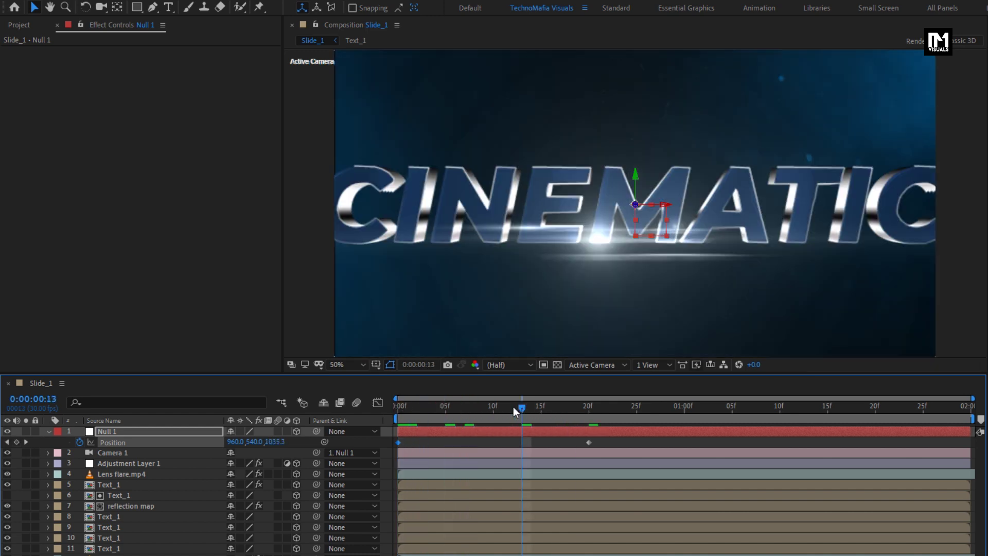
click(48, 432)
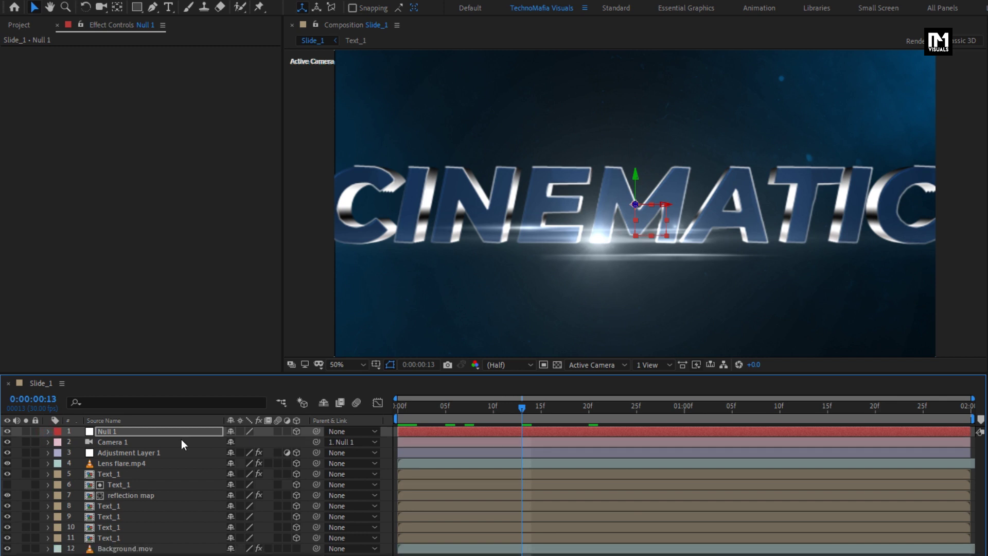
- Add a Z Rotation keyframe to Null 1 at frame 20
click(600, 409)
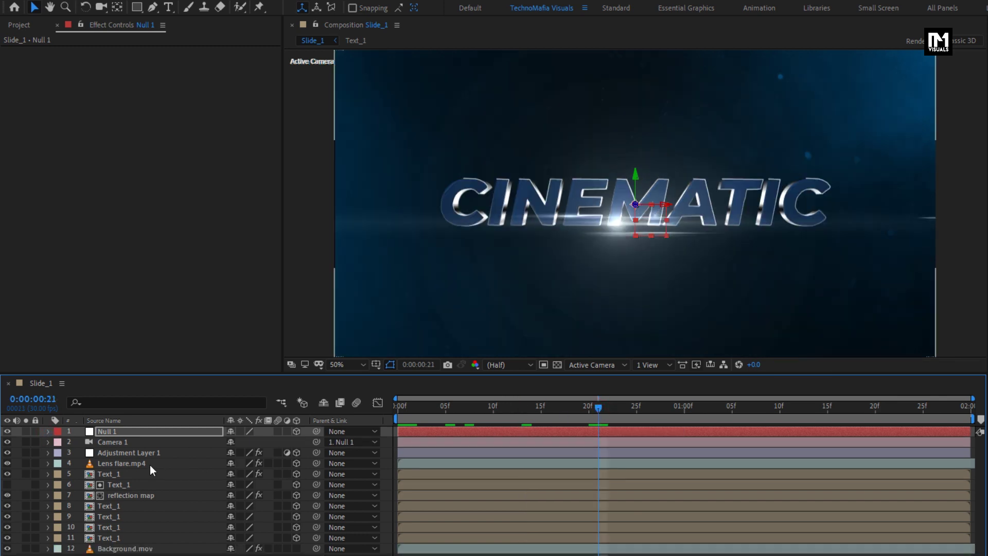
click(141, 463)
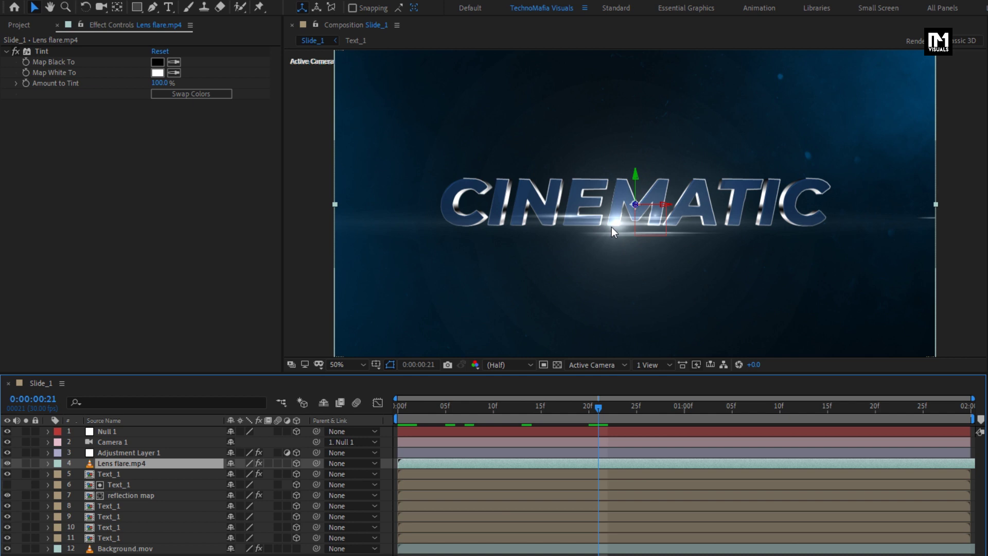
key(r)
click(125, 432)
key(r)
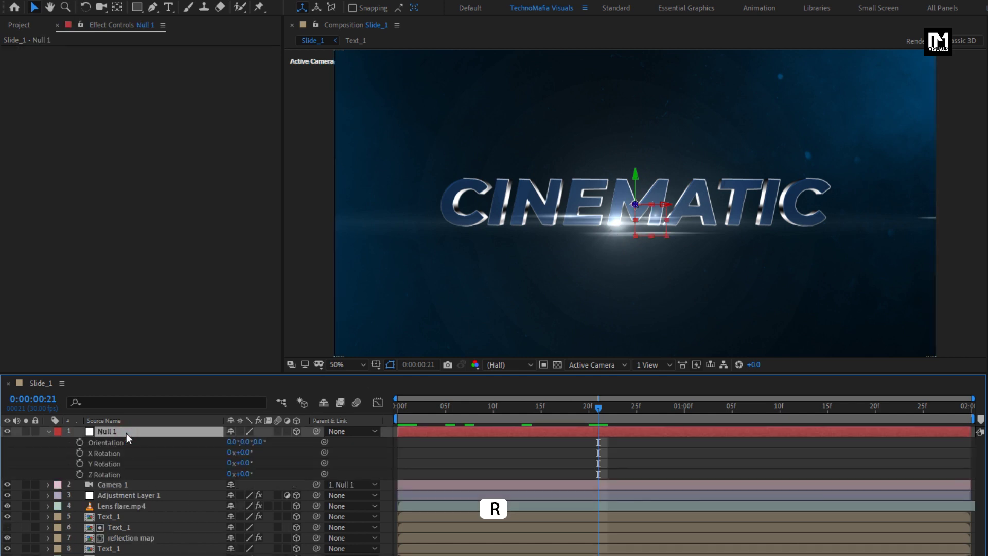
click(588, 412)
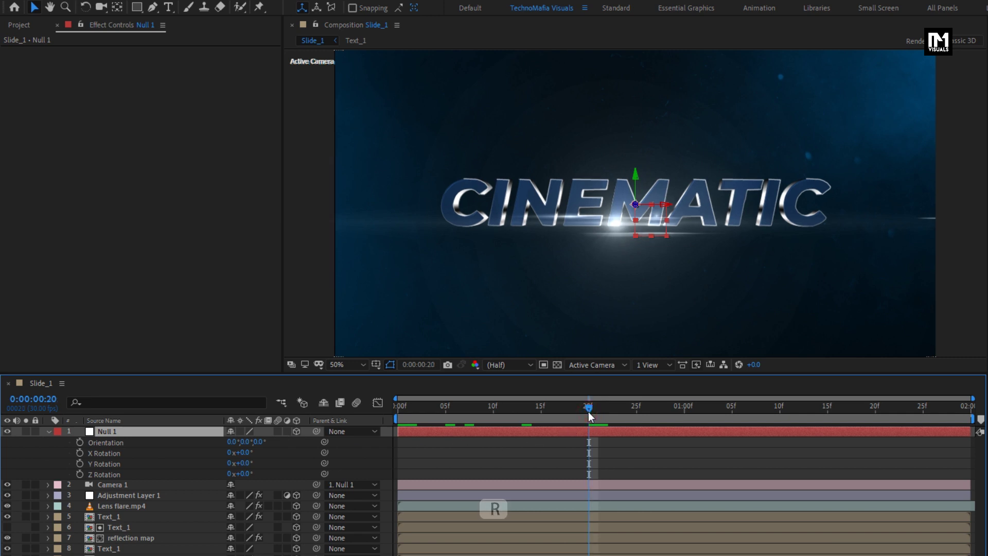
click(81, 474)
- Set Null 1's Z Rotation to 10° at frame 0
click(403, 409)
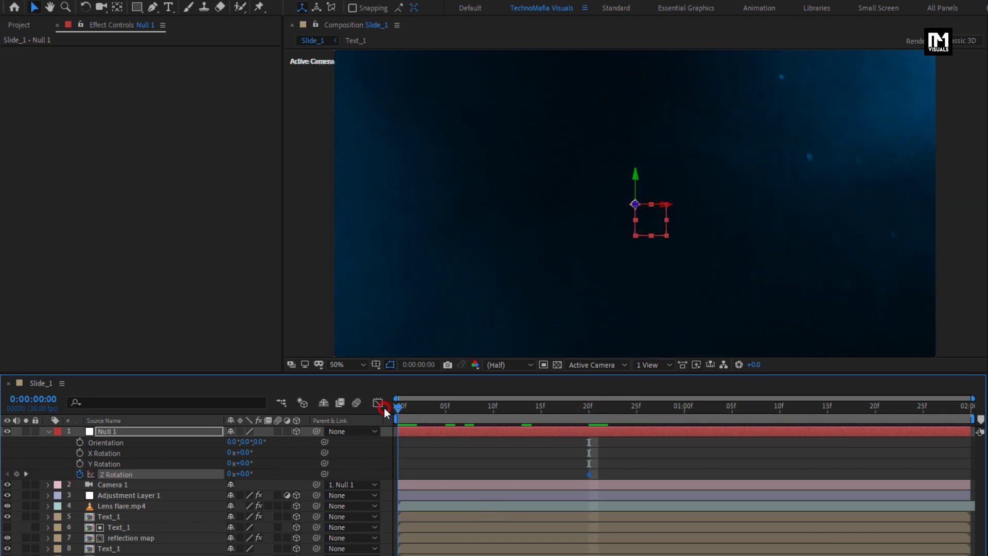
click(246, 474)
text(10)
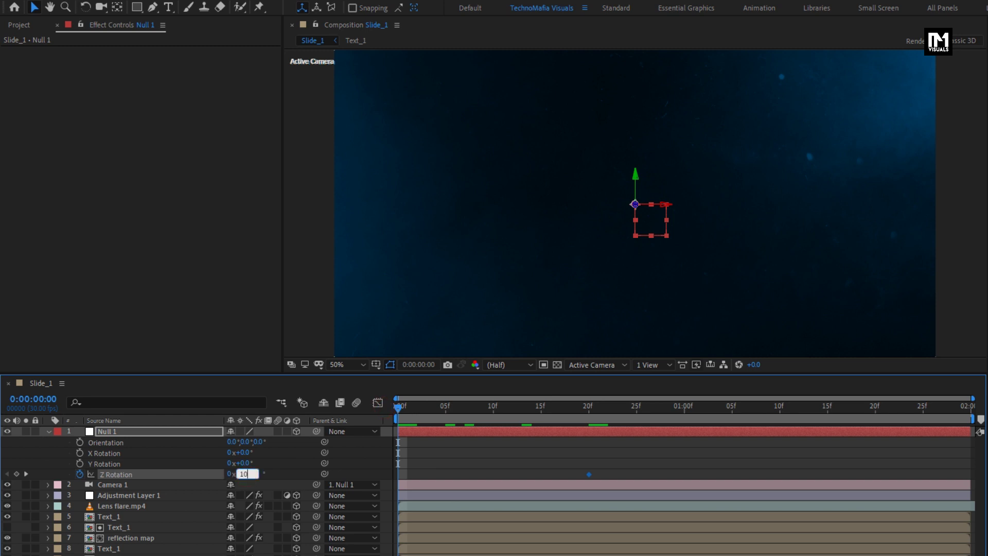
key(Return)
- Apply Easy Ease to all of Null 1's Position and Z Rotation keyframes
click(212, 431)
key(u)
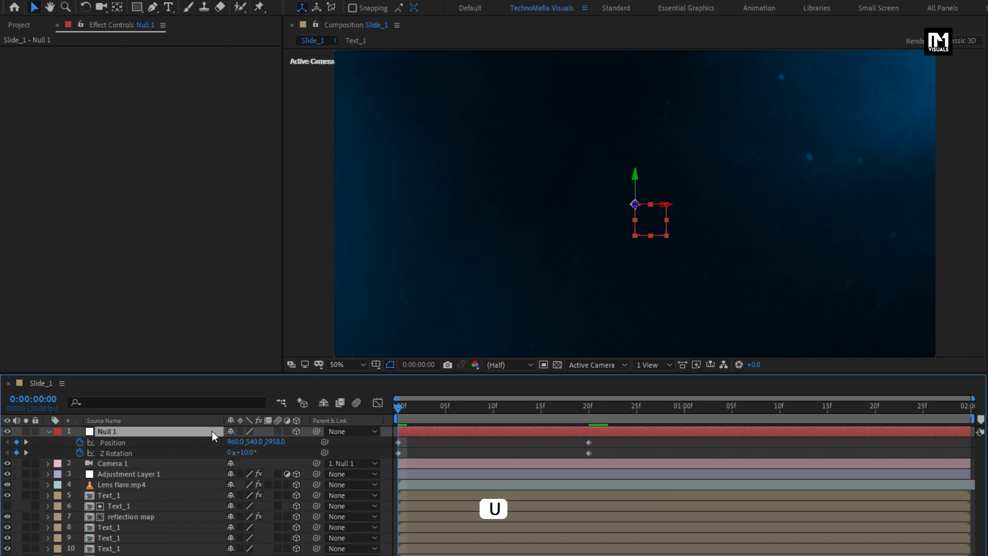
drag(603, 440, 391, 461)
right_click(397, 386)
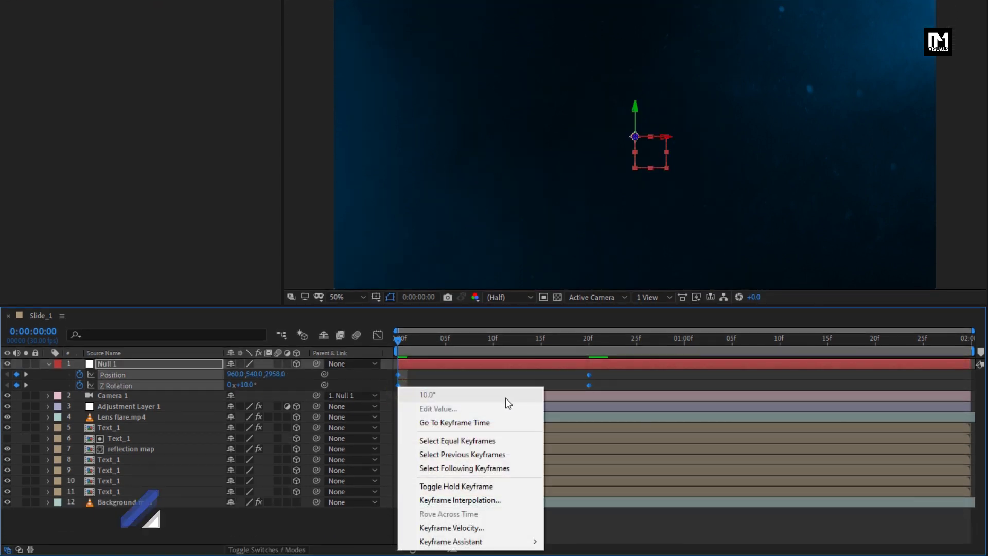
click(565, 457)
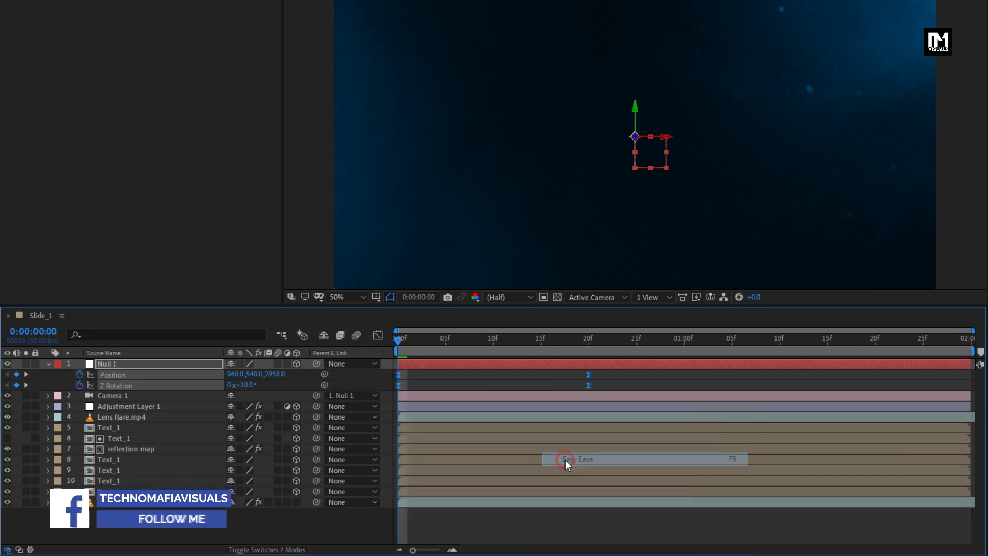
- Reshape Null 1's speed curve so the motion peaks sharply at frame 0 and slows gradually until frame 20
click(381, 334)
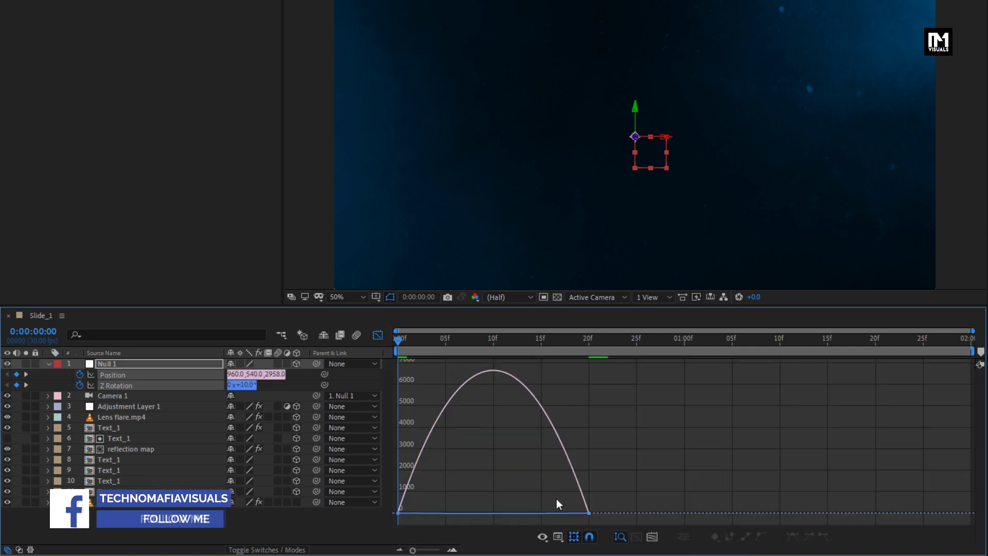
click(566, 530)
drag(557, 509, 464, 509)
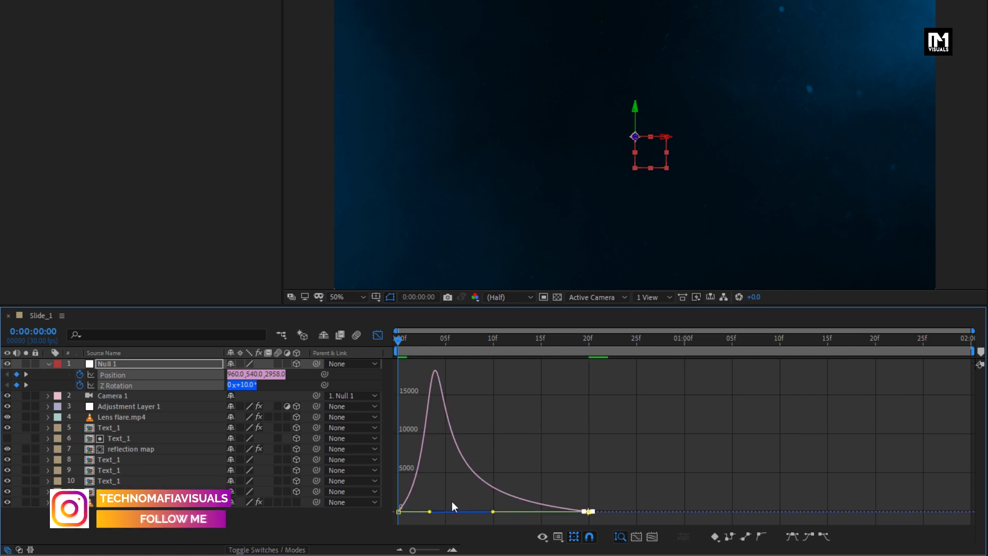
drag(439, 476, 388, 519)
drag(412, 350, 559, 347)
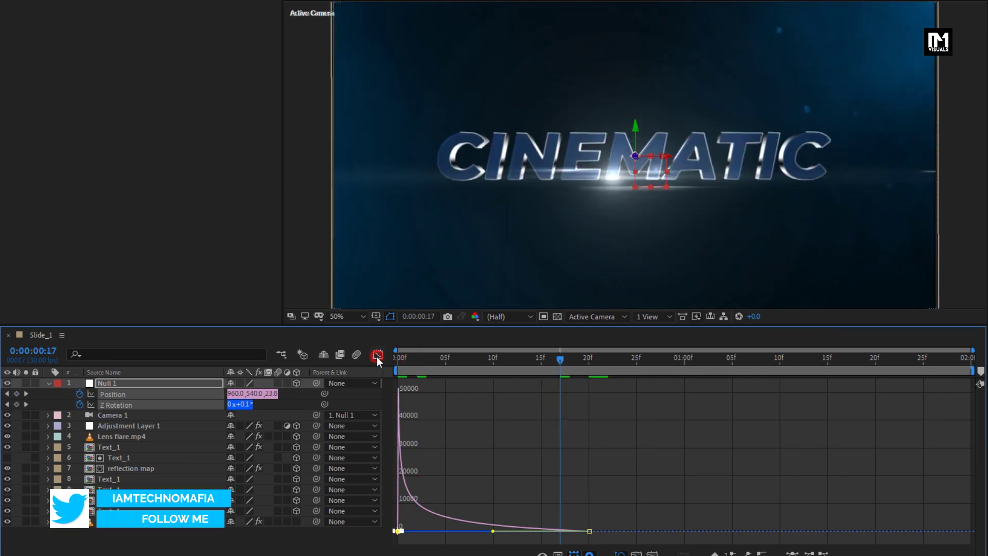
click(378, 354)
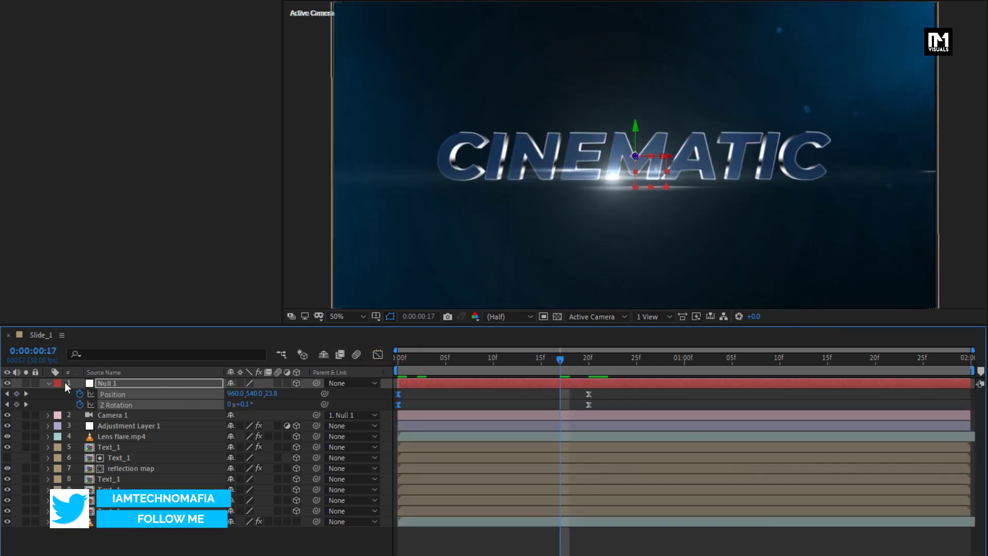
click(49, 383)
- Add a second null object at the top of Slide_1 and make it 3D
right_click(209, 522)
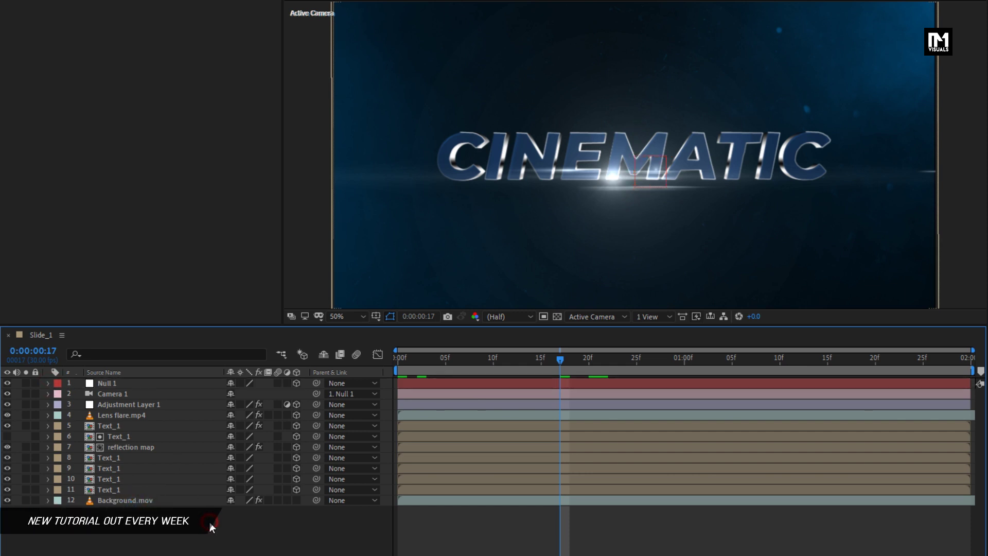
mouse_move(248, 385)
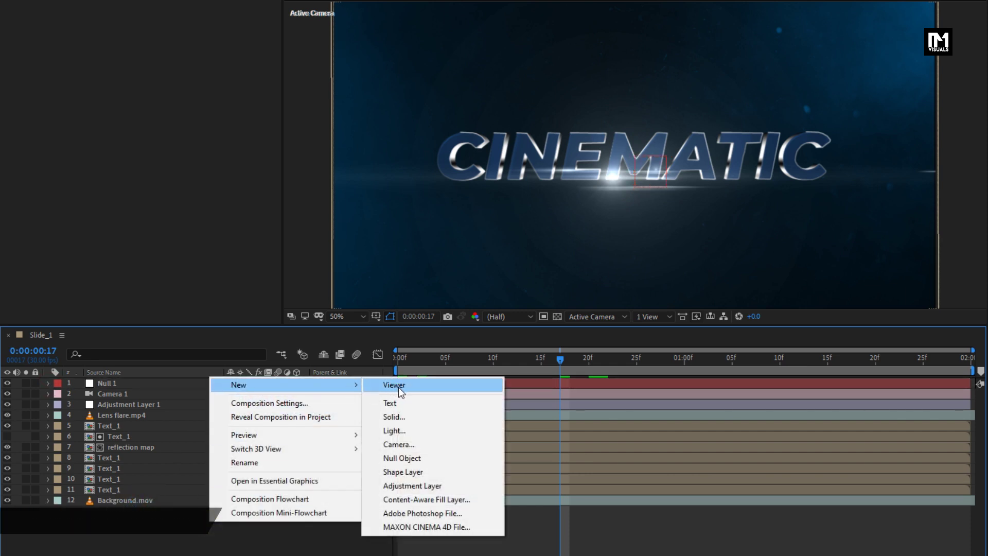
click(413, 459)
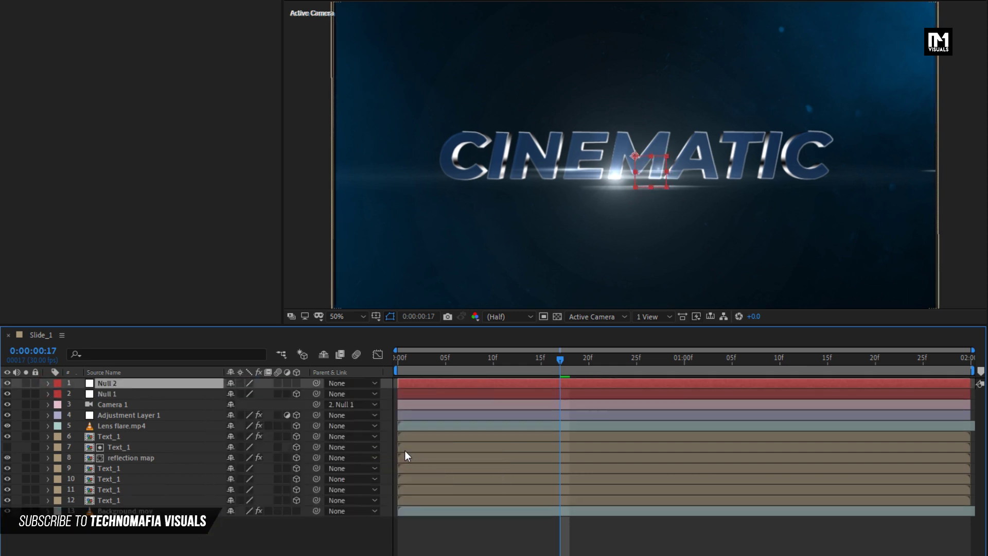
click(294, 383)
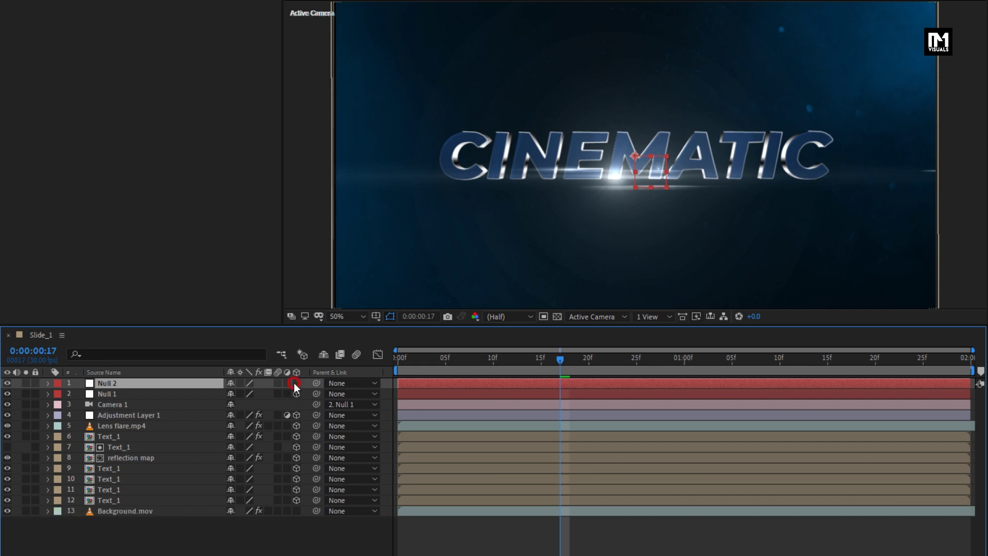
- Parent Null 1 to Null 2
click(156, 396)
click(347, 395)
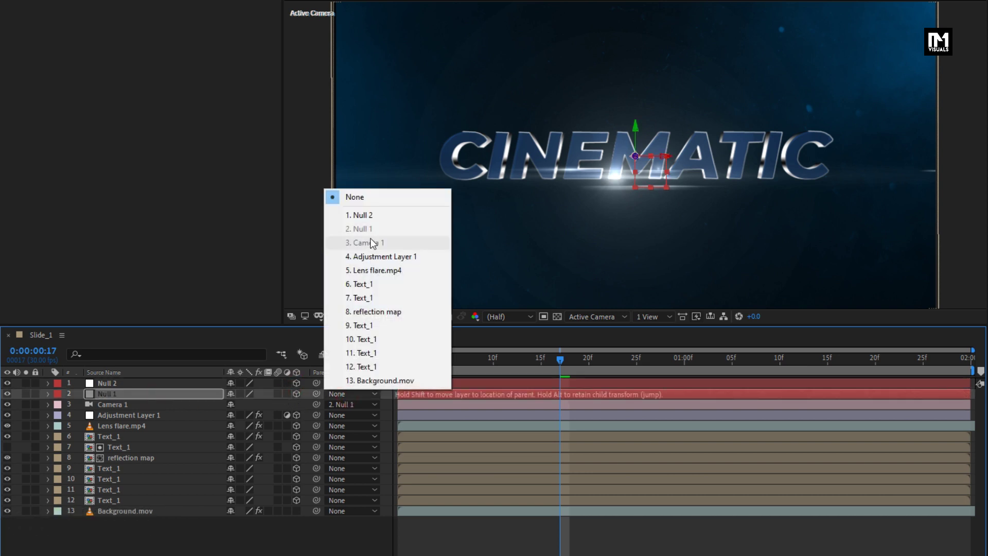
click(370, 214)
- Add a Position keyframe to Null 2 at frame 20
click(192, 383)
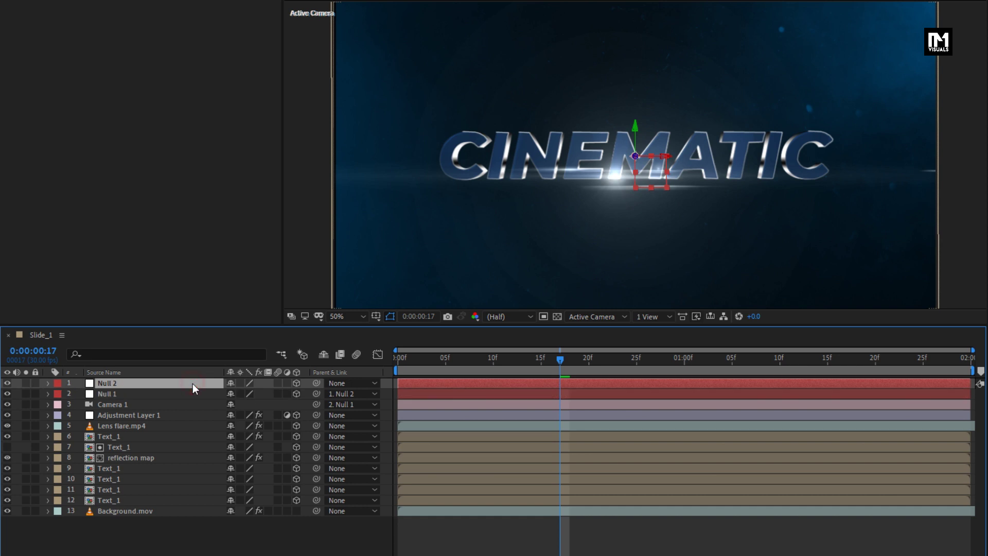
key(p)
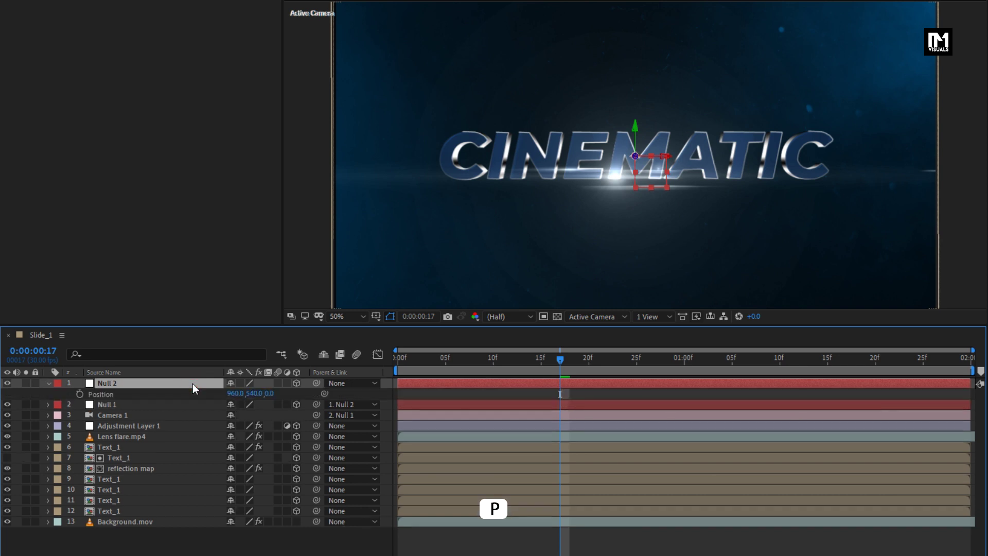
click(587, 362)
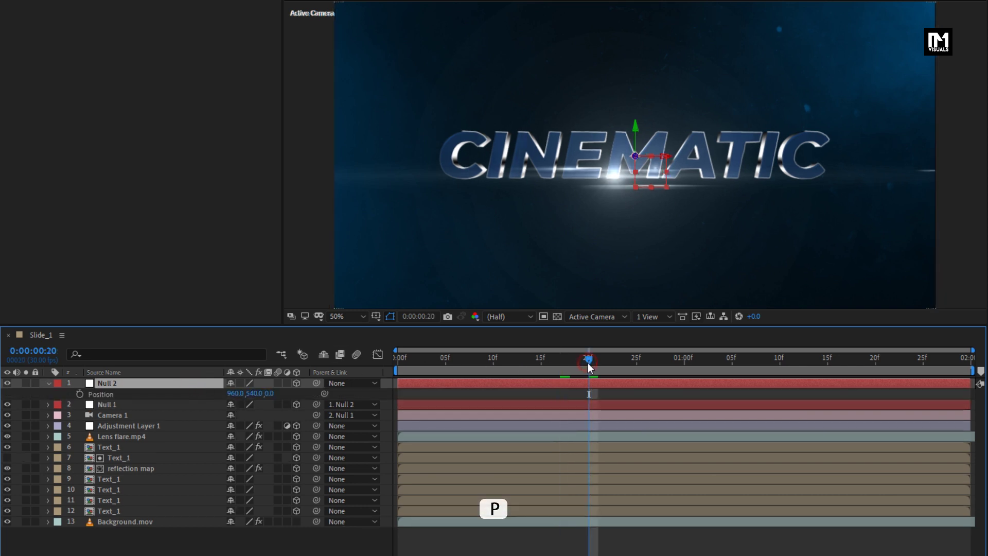
click(81, 394)
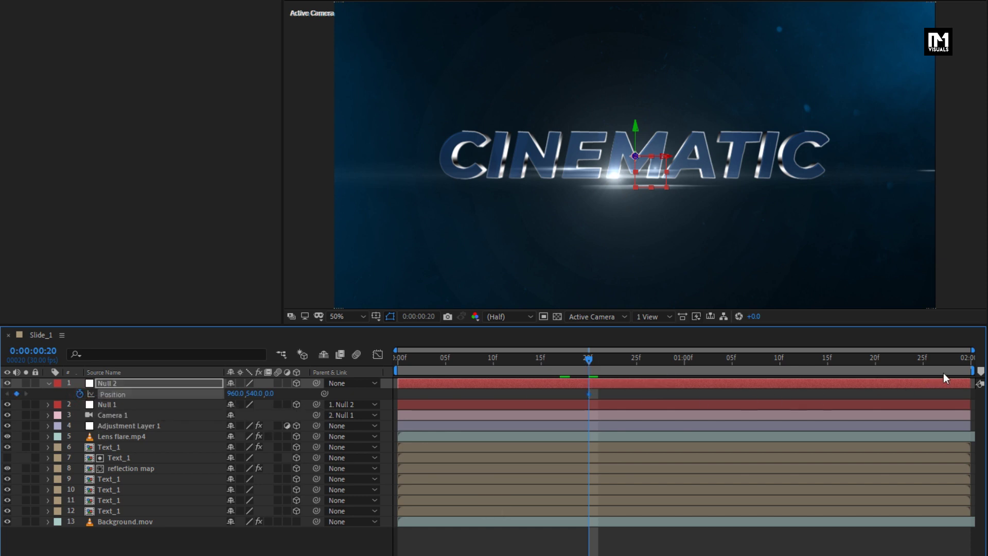
- Keyframe Null 2's Z position at -608 on the last frame, 0:00:01:29
click(971, 360)
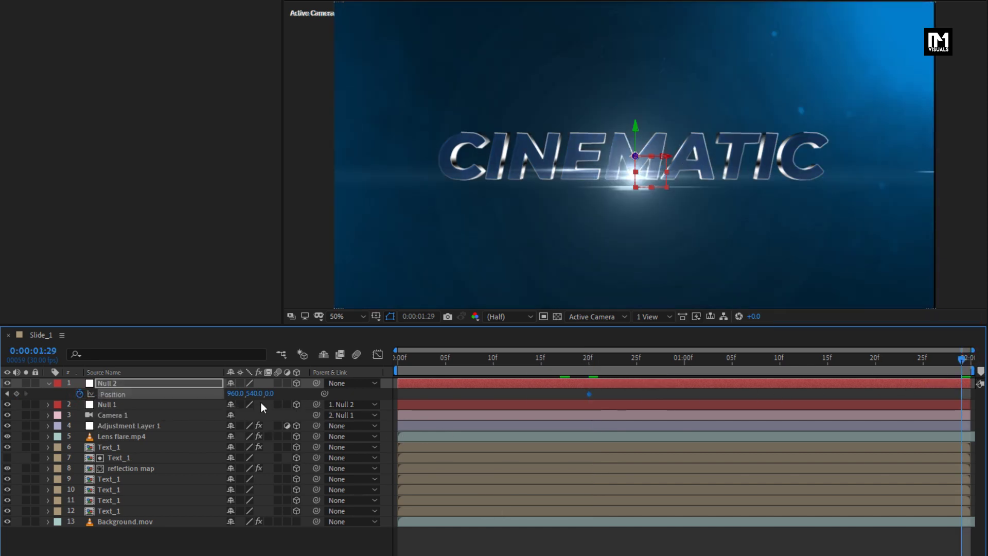
drag(267, 394, 72, 401)
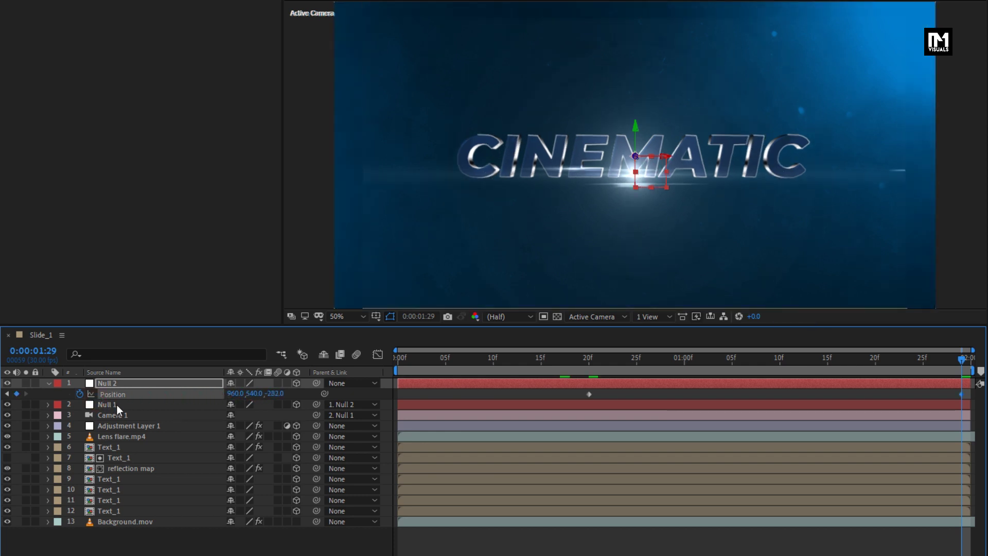
drag(277, 396, 86, 407)
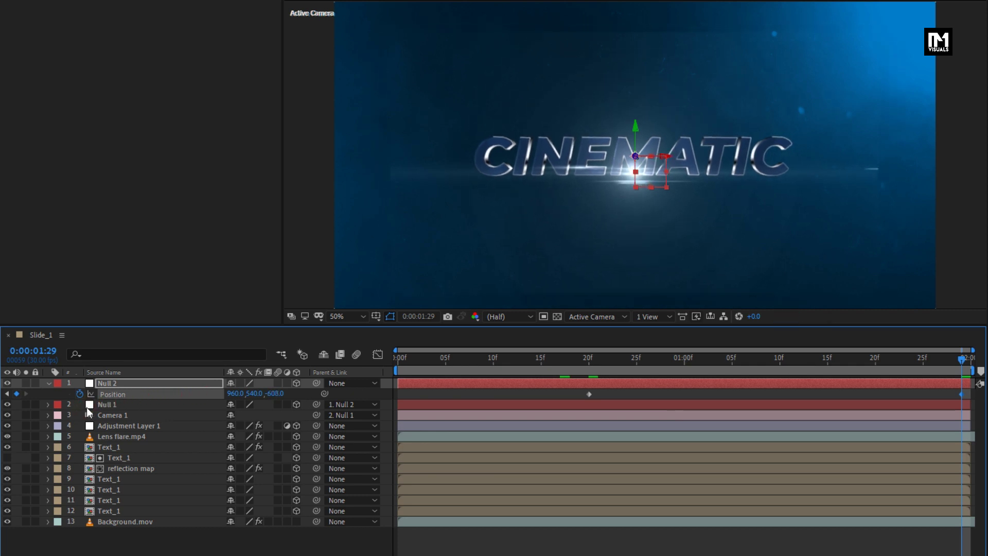
click(48, 383)
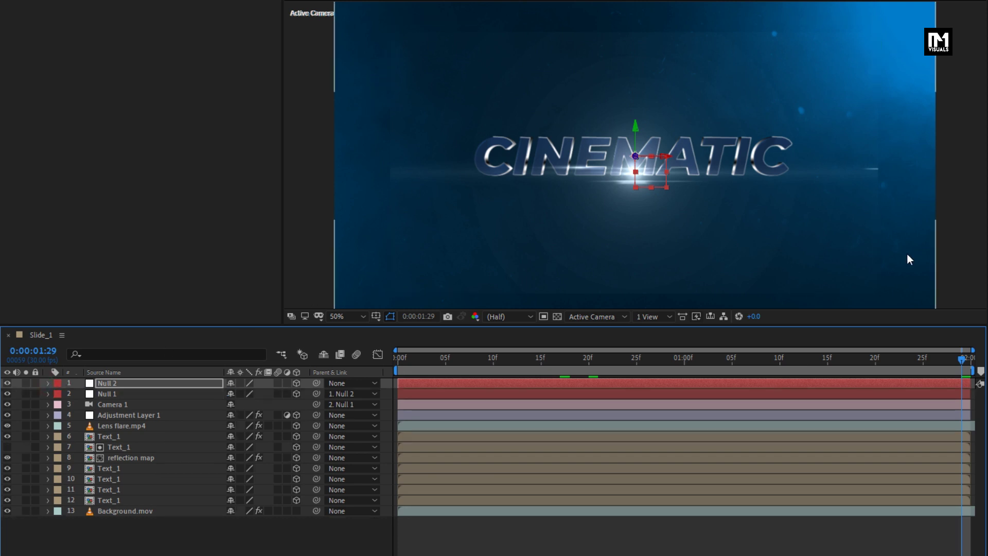
- Scale Adjustment Layer 1 to 150%
key(s)
click(132, 415)
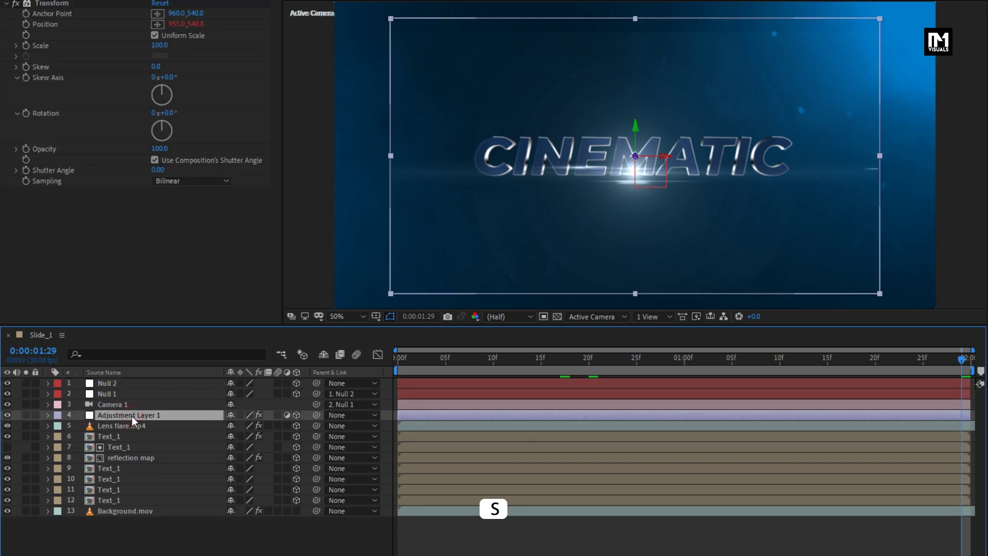
key(s)
click(286, 425)
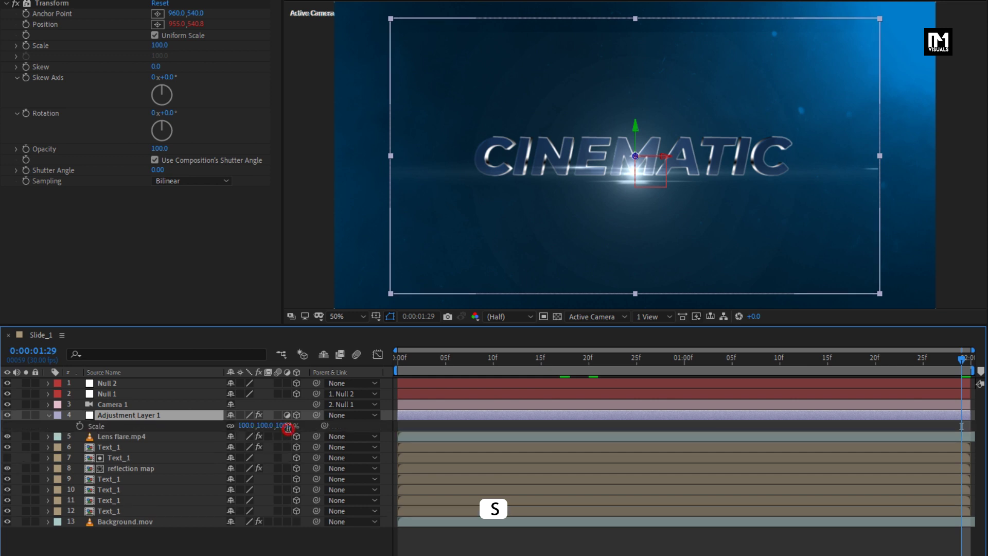
text(150)
key(Return)
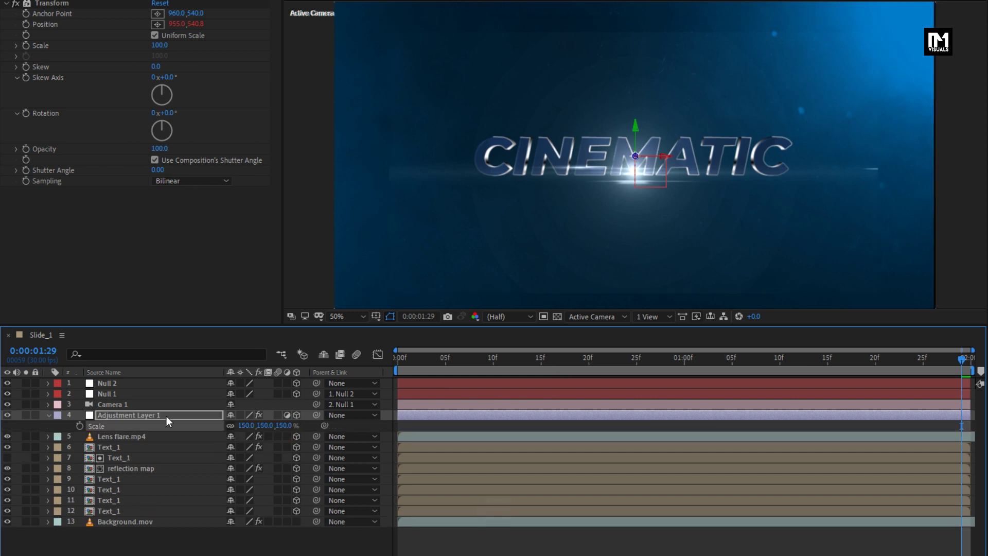
click(166, 416)
- Scale the Lens flare.mp4 layer to 125% and collapse the expanded layer properties
click(141, 437)
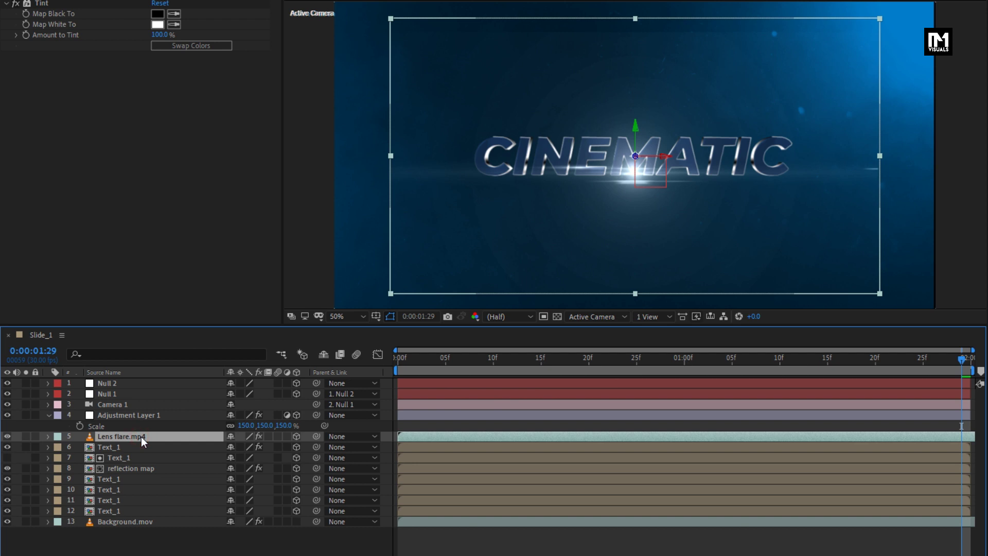
key(s)
click(284, 447)
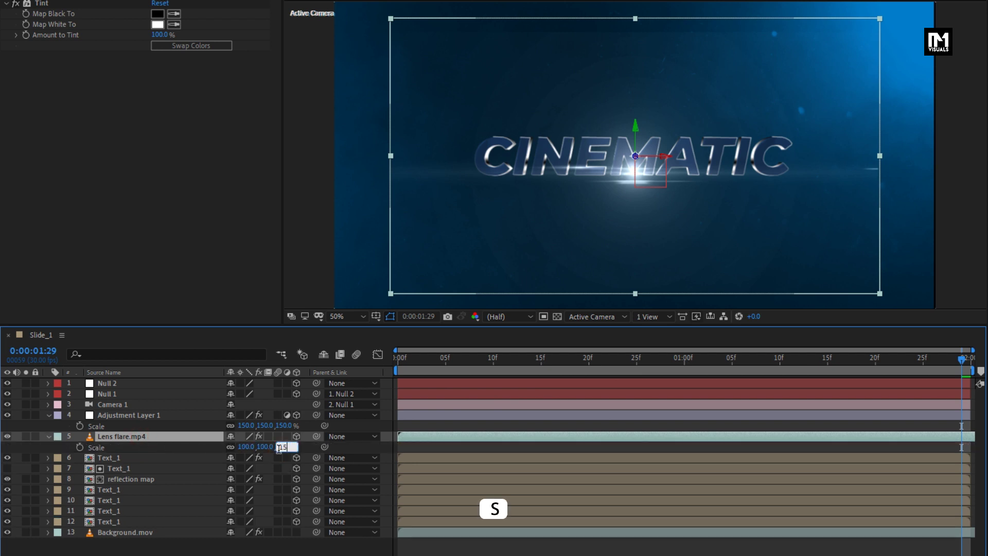
drag(280, 452, 266, 452)
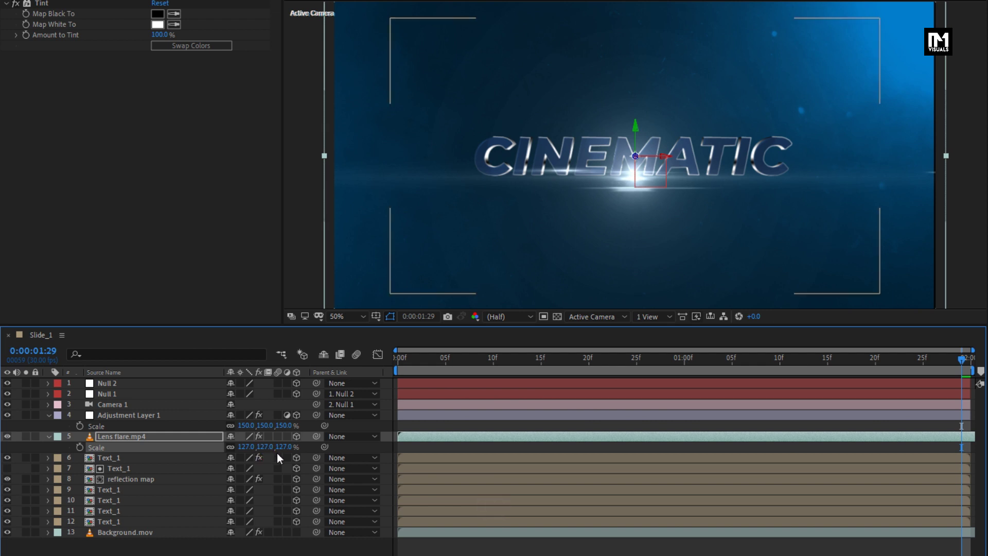
click(279, 447)
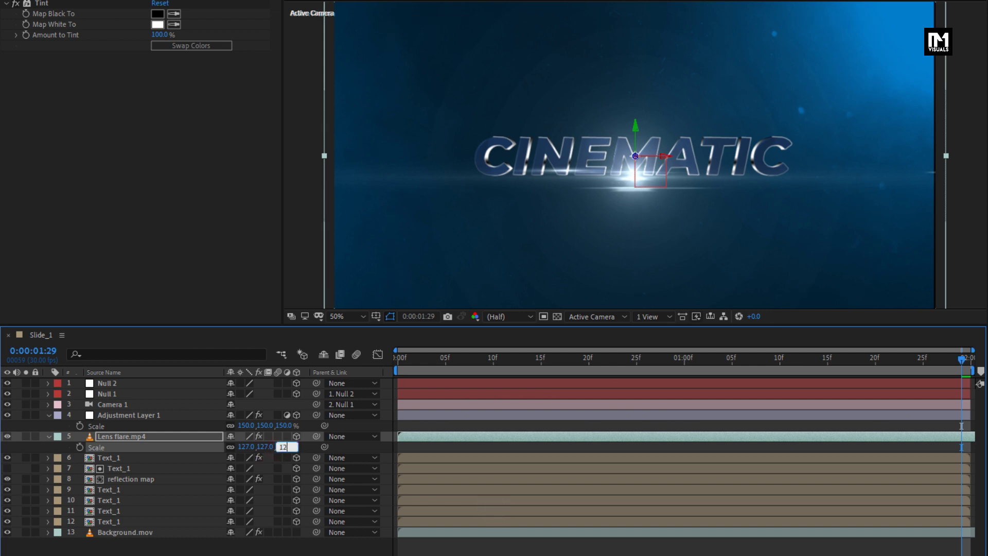
text(125)
key(Return)
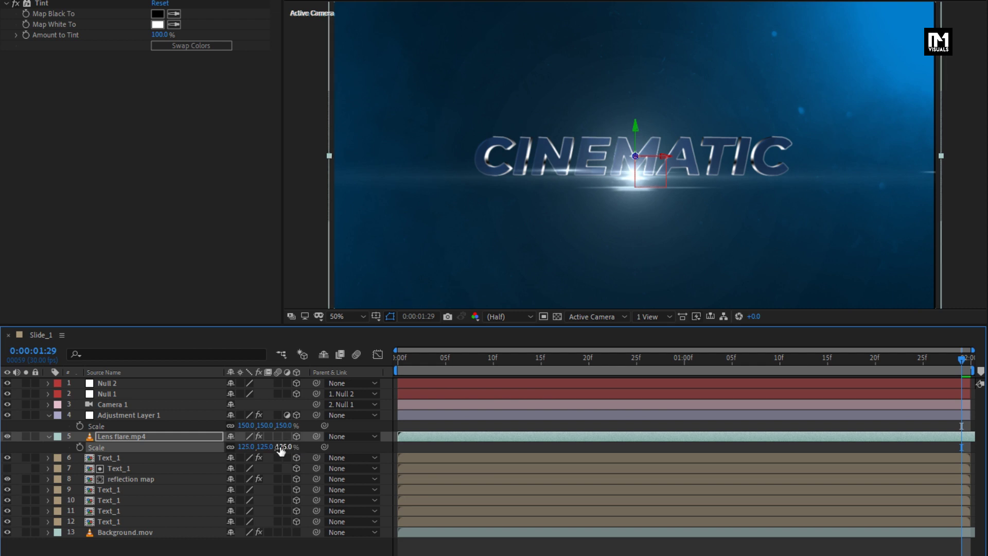
click(49, 436)
click(48, 415)
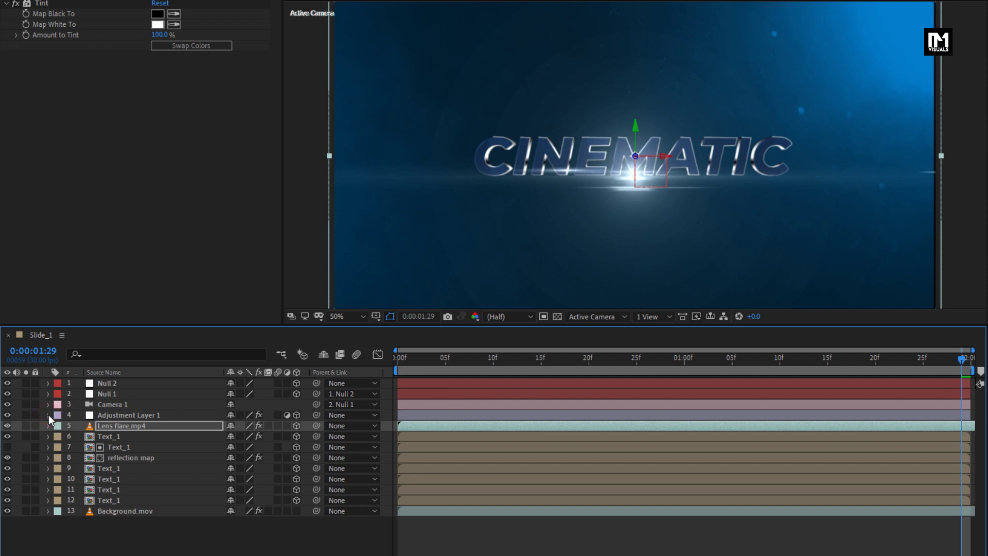
- Create a new adjustment layer above Null 2 at the top of Slide_1
click(106, 385)
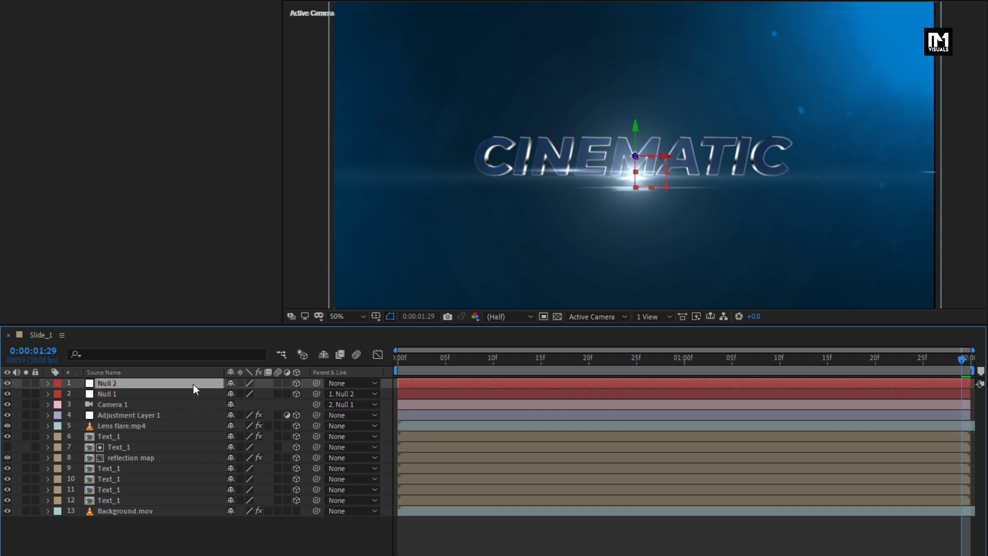
right_click(177, 531)
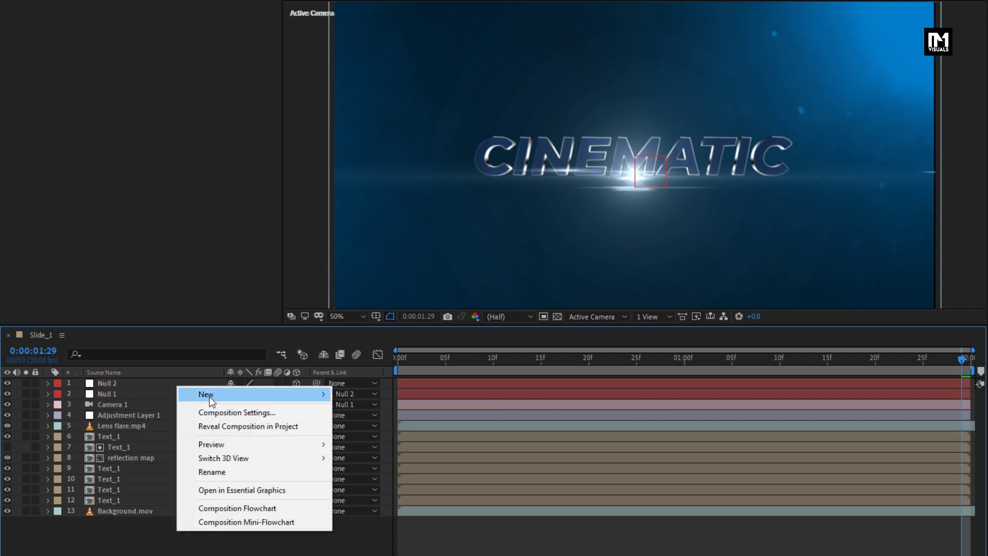
mouse_move(208, 395)
click(388, 494)
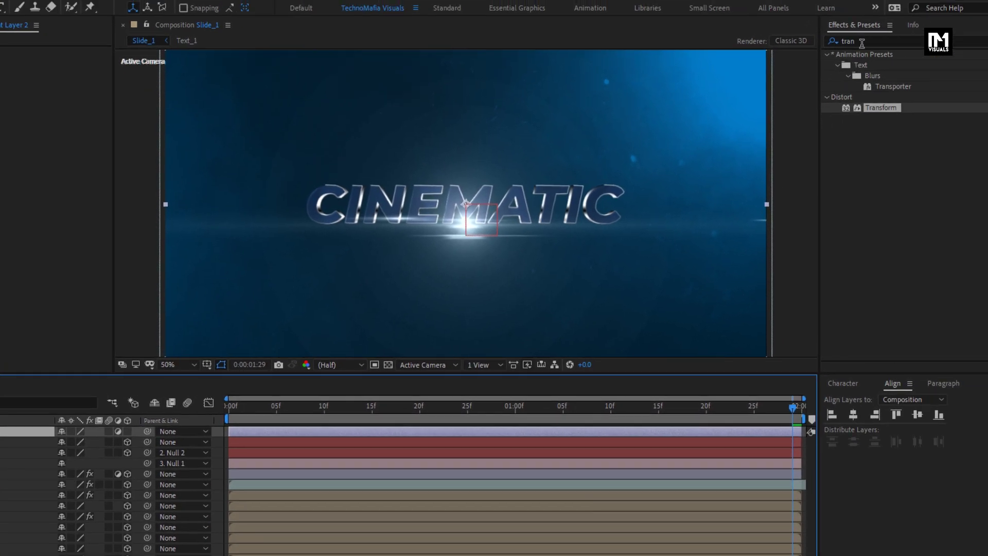
- Apply the Curves effect to Adjustment Layer 2 and shape the RGB curve into a gentle S with brighter highlights and darker shadows
double_click(860, 42)
text(curv)
drag(870, 97, 498, 182)
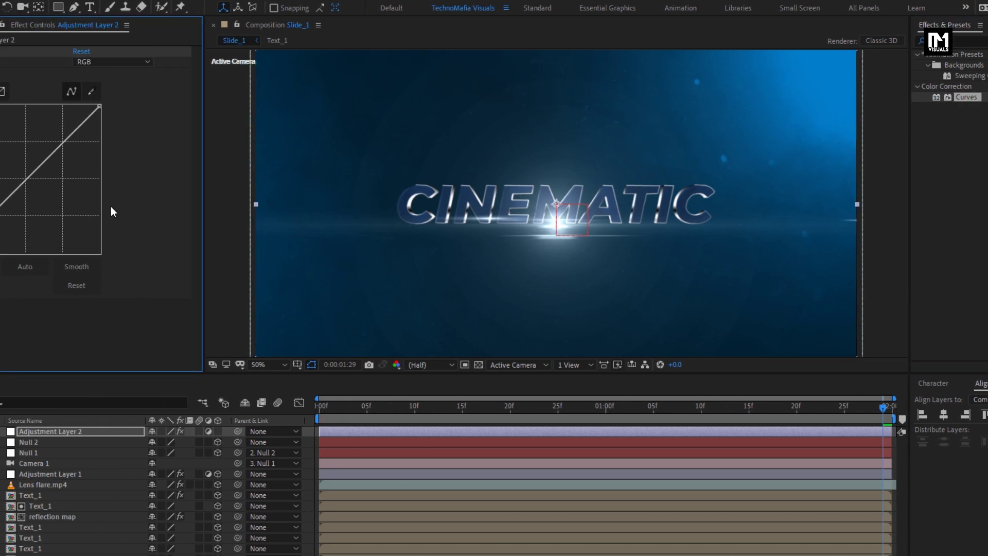
click(131, 140)
drag(130, 140, 127, 136)
click(68, 216)
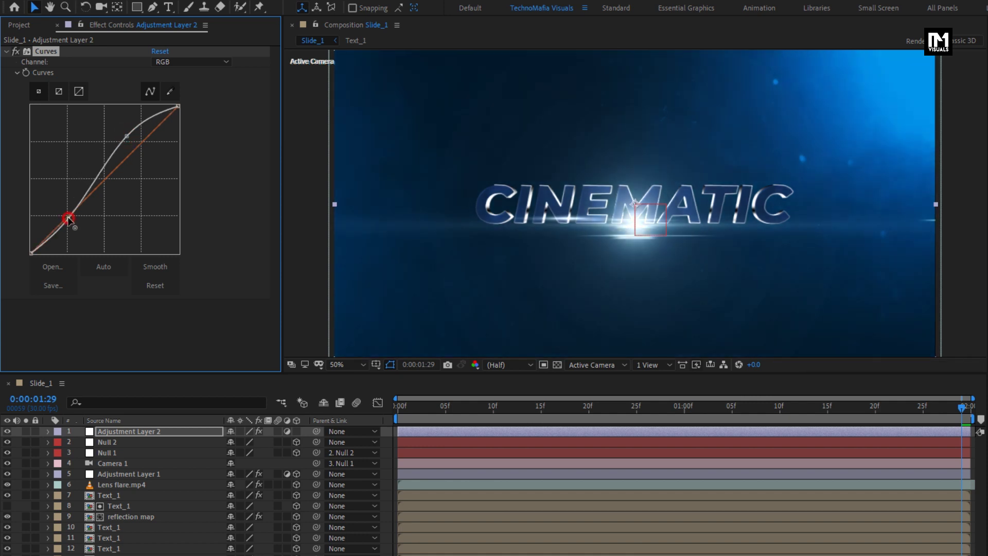
drag(68, 219, 68, 219)
- Apply the Vibrance effect to Adjustment Layer 2 and set both Vibrance and Saturation to 20
click(818, 47)
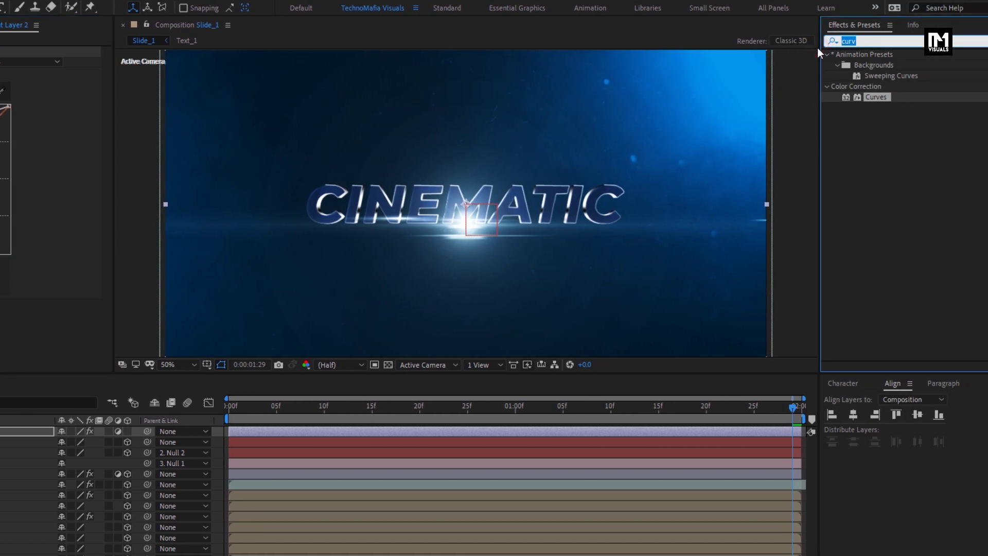
text(vib)
drag(877, 66, 501, 184)
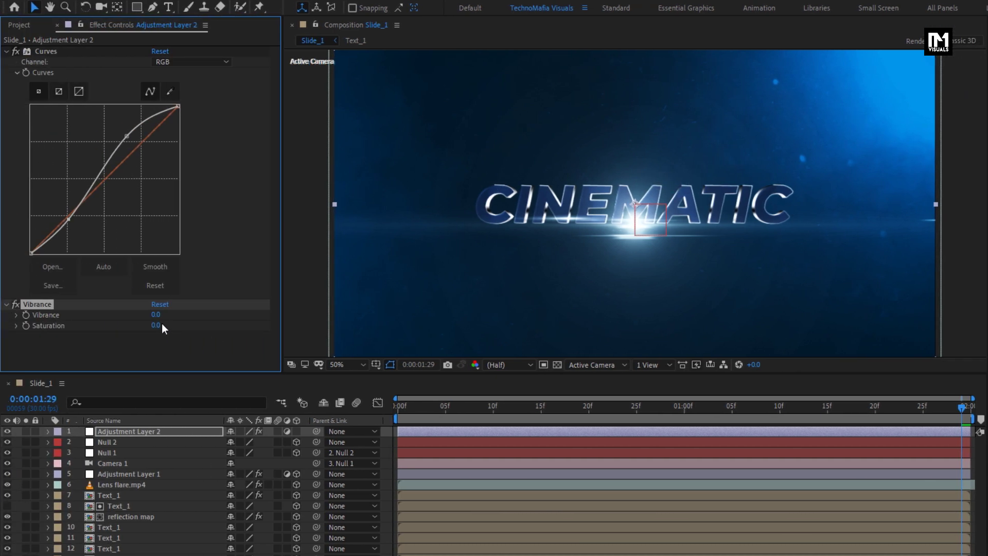
click(155, 315)
key(Return)
click(156, 325)
text(20)
key(Return)
- Preview the Slide_1 animation from the first frame
click(396, 407)
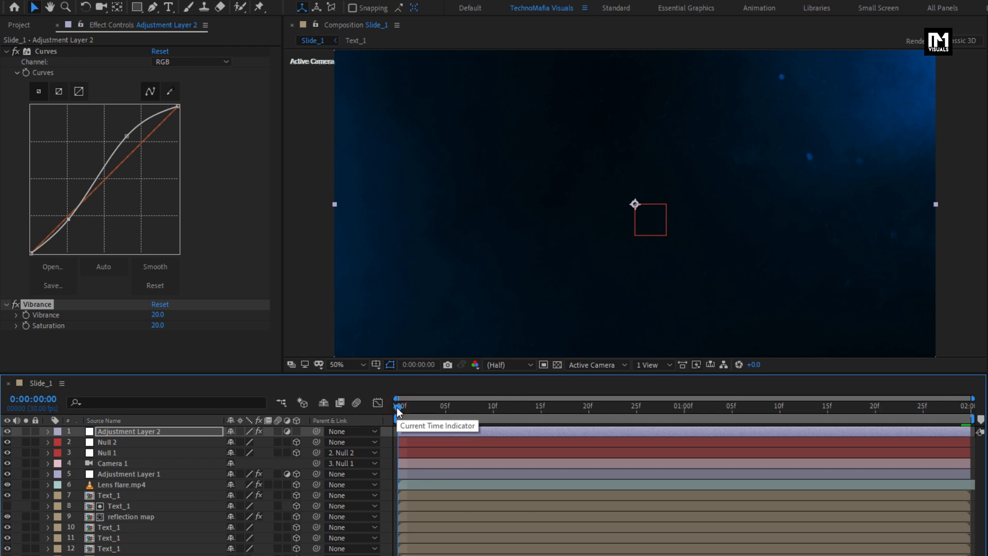
key(space)
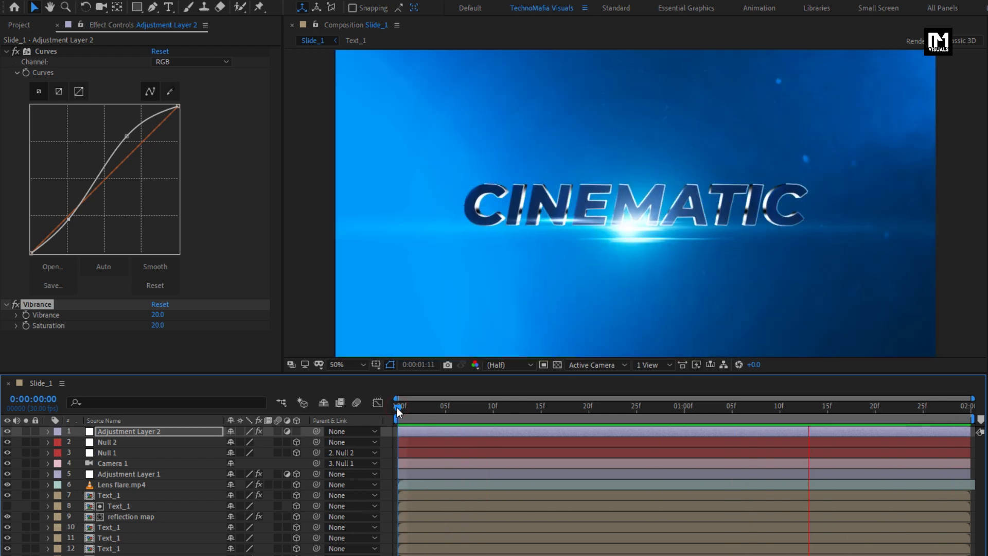
key(space)
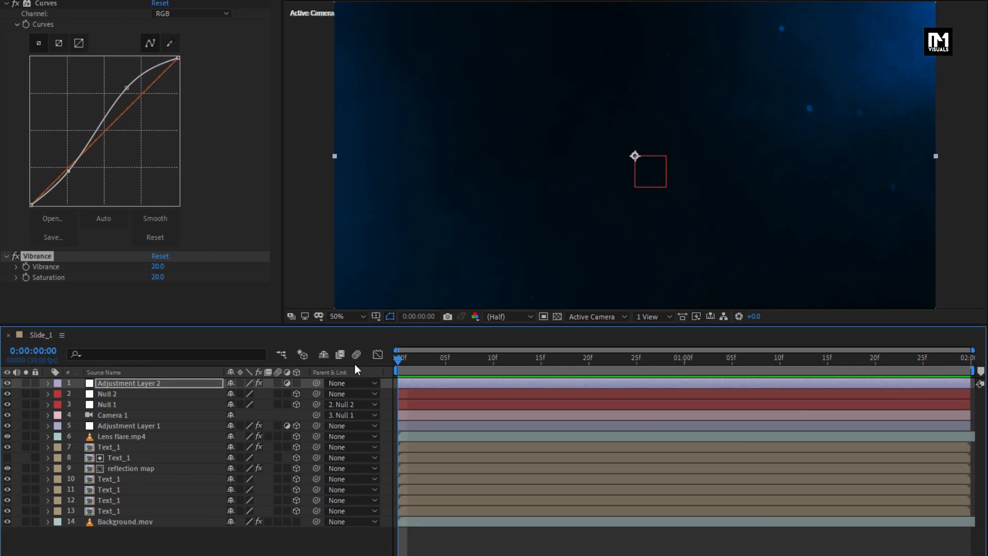
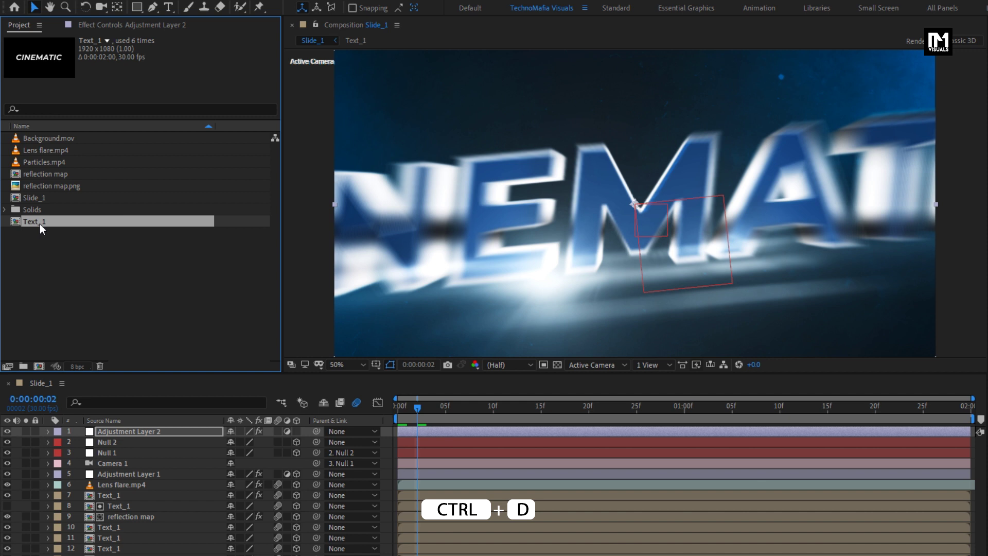
- Duplicate the Text_1 composition three times and open the three copies
key(ctrl+d)
key(ctrl+d)
key(ctrl+d)
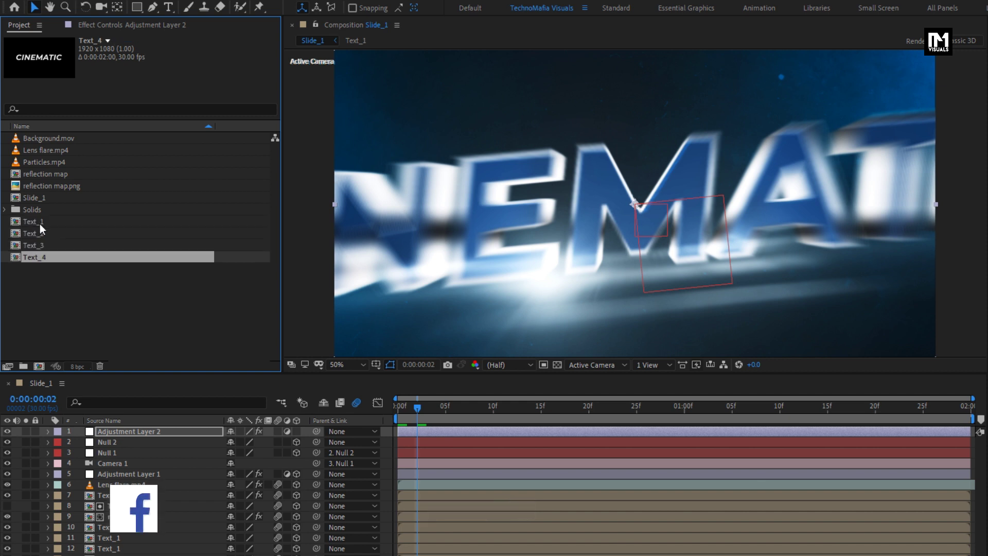
click(38, 234)
double_click(39, 235)
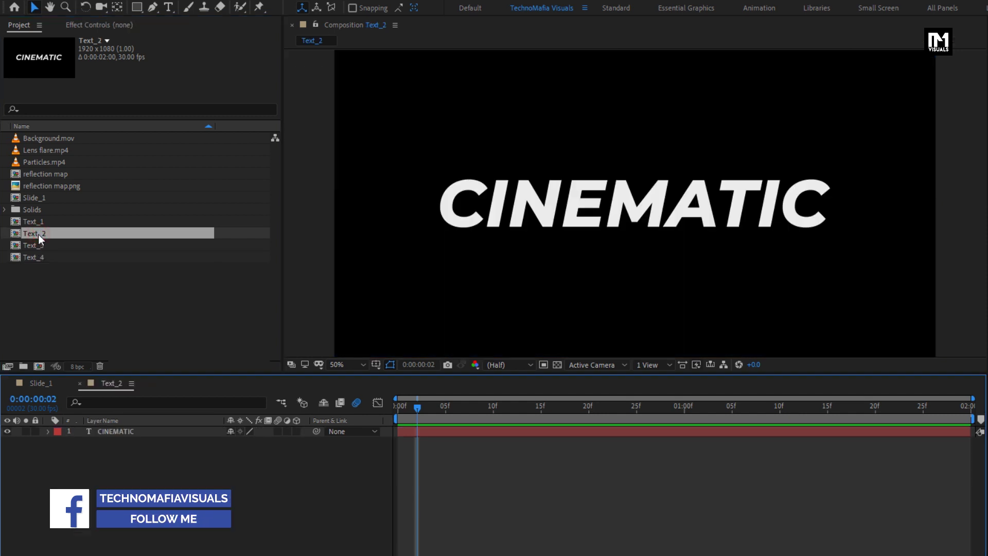
double_click(36, 245)
double_click(35, 256)
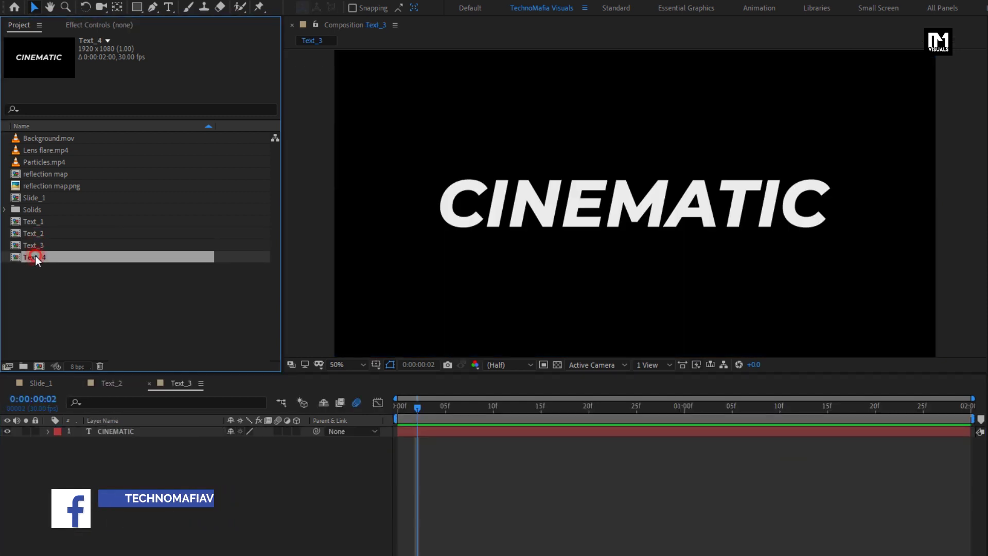
- Replace the CINEMATIC text in the Text_2 composition with "TRAILER"
click(111, 383)
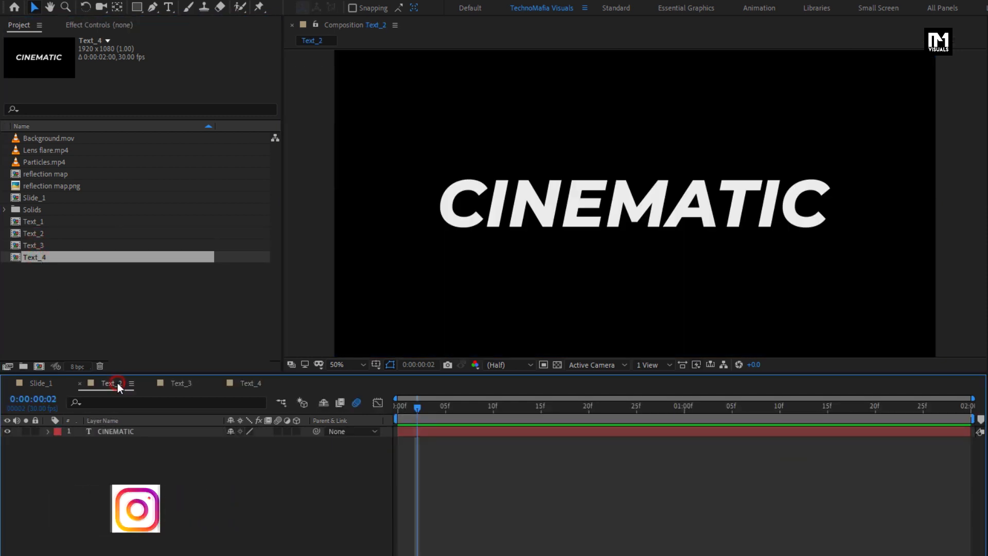
click(122, 431)
double_click(122, 431)
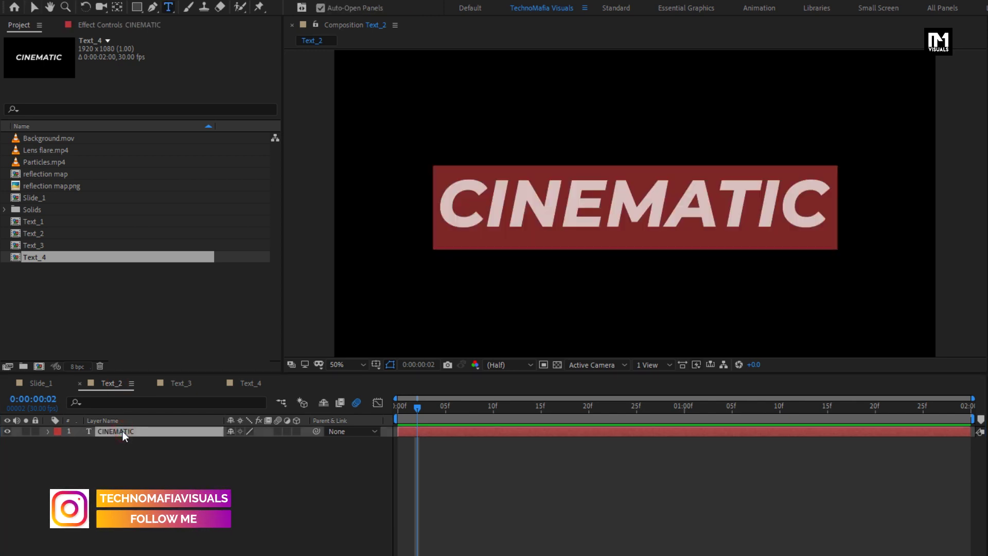
text(TRAILER)
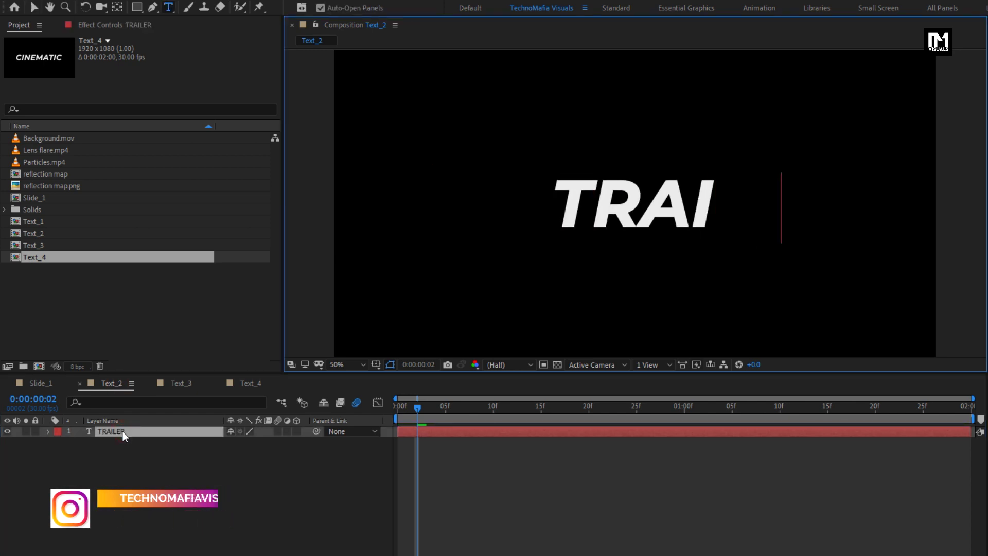
- Replace the CINEMATIC text in the Text_3 composition with "TITLE"
click(176, 384)
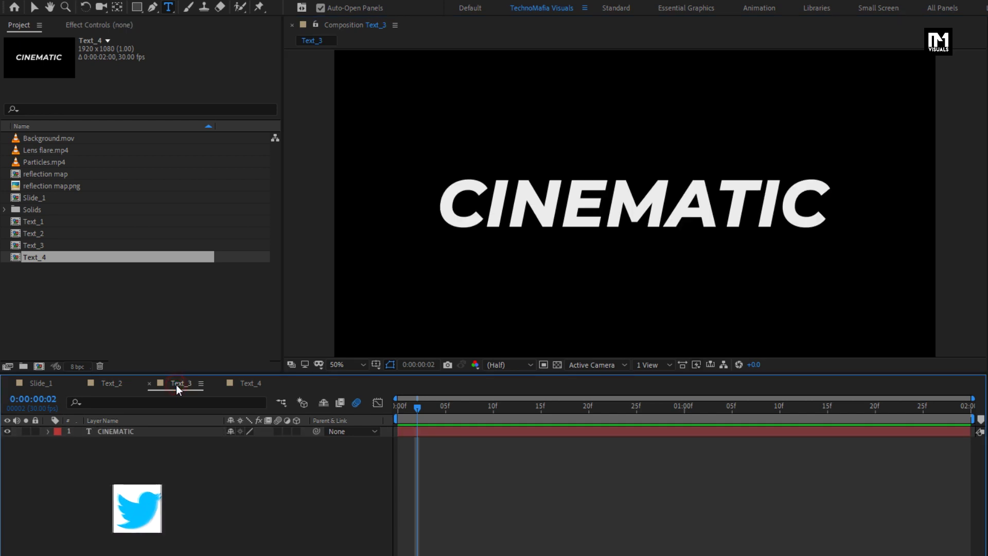
double_click(146, 428)
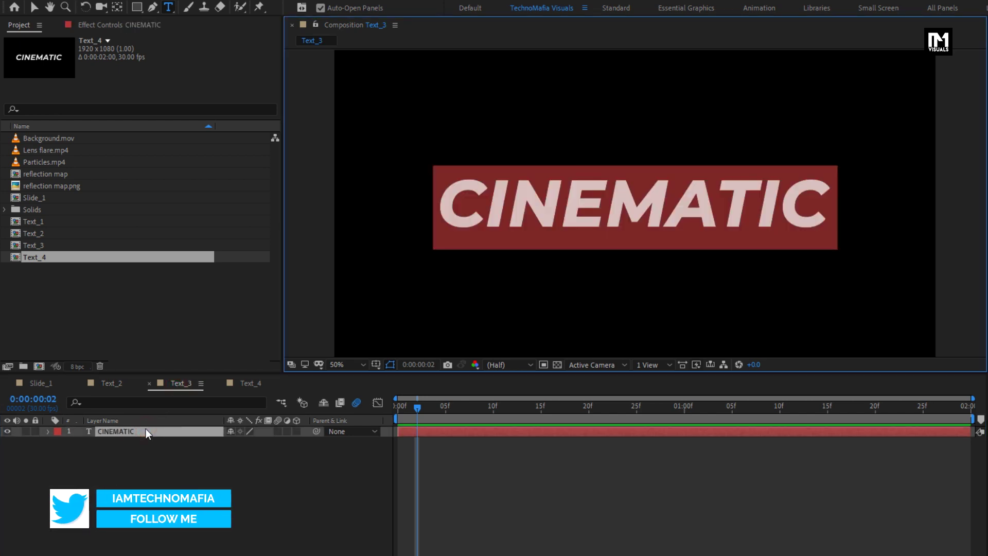
text(TITLE)
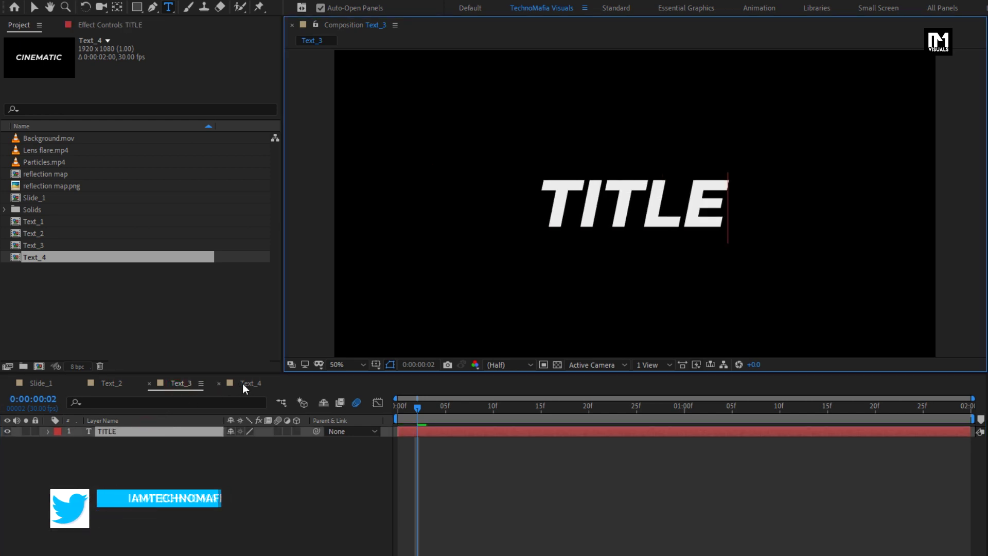
- Replace the CINEMATIC text in the Text_4 composition with "ANIMATION"
click(248, 384)
click(137, 435)
double_click(135, 434)
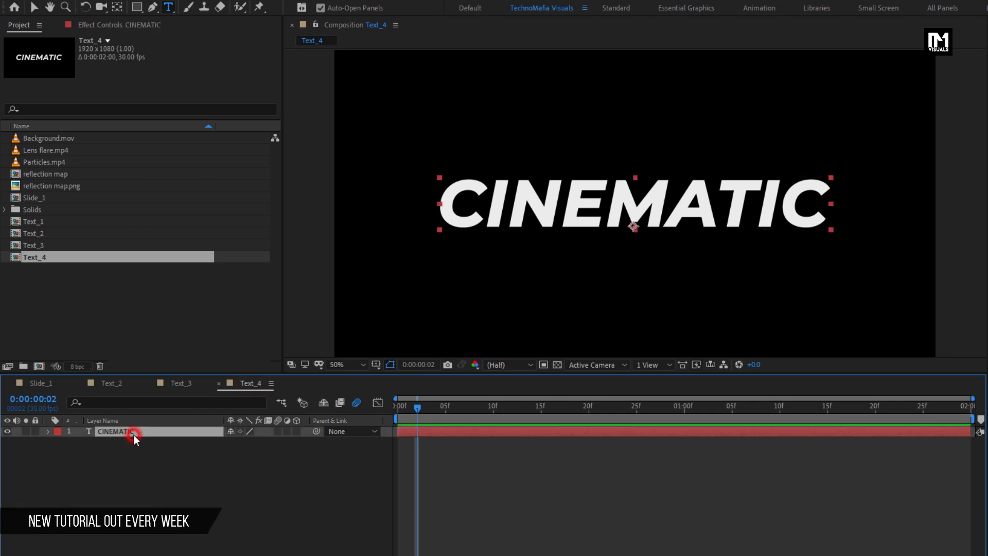
text(AN)
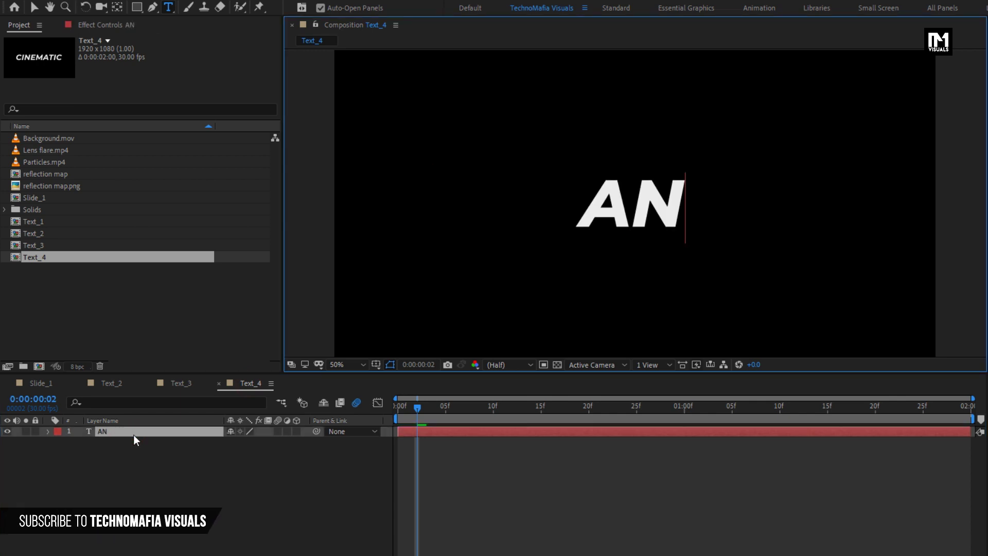
text(IMATION)
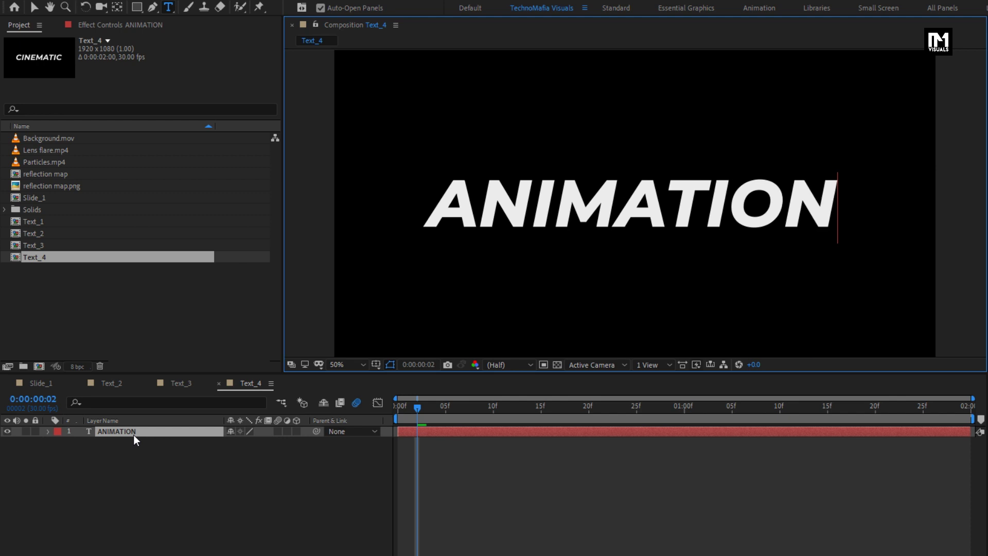
key(Escape)
click(134, 453)
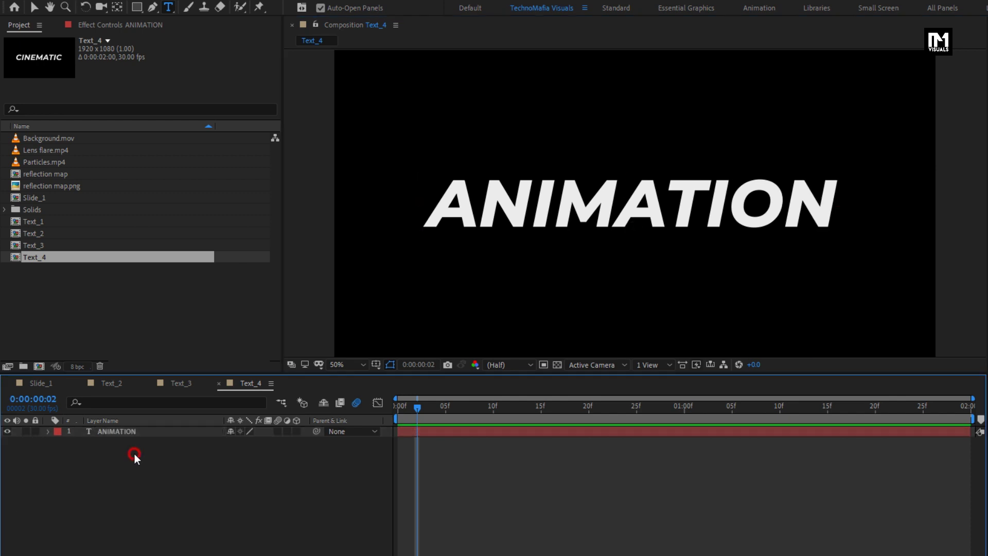
- Duplicate the Slide_1 composition three times and open Slide_2, Slide_3 and Slide_4
key(ctrl+d)
click(36, 200)
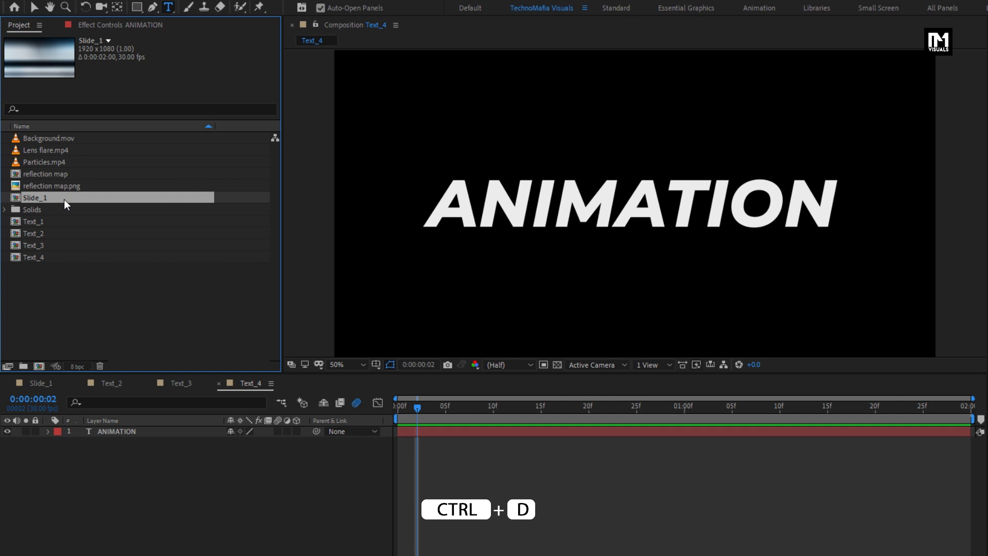
key(ctrl+d)
key(ctrl+d)
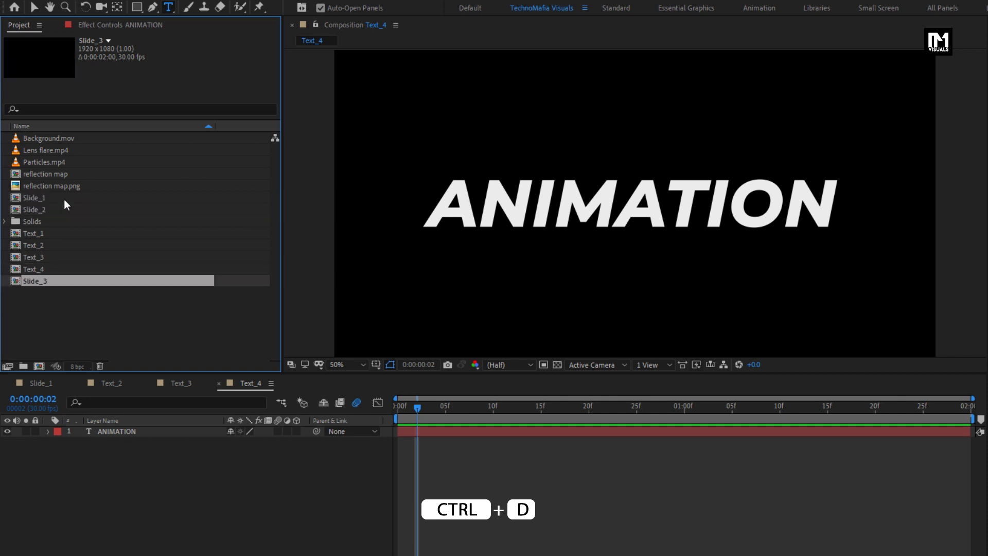
key(ctrl+d)
double_click(54, 208)
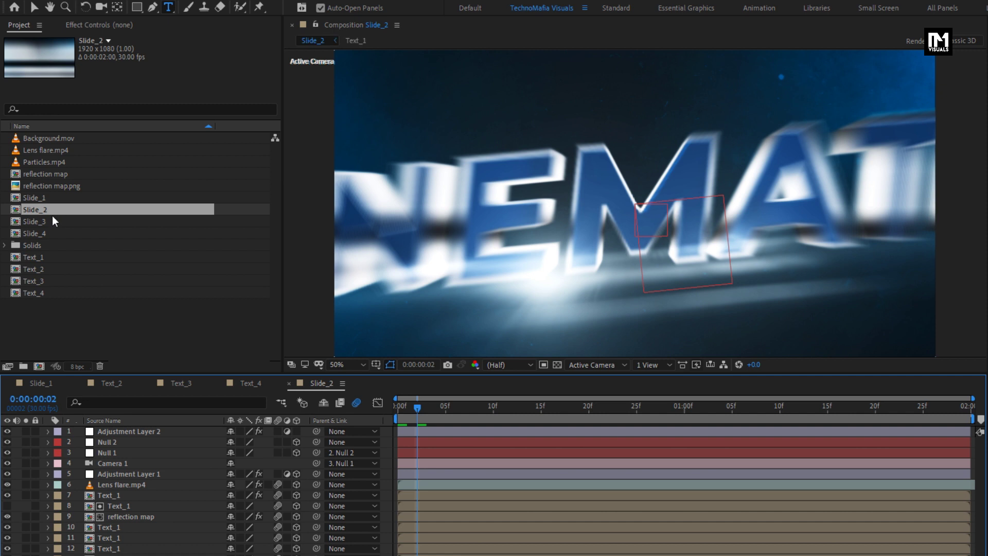
double_click(51, 221)
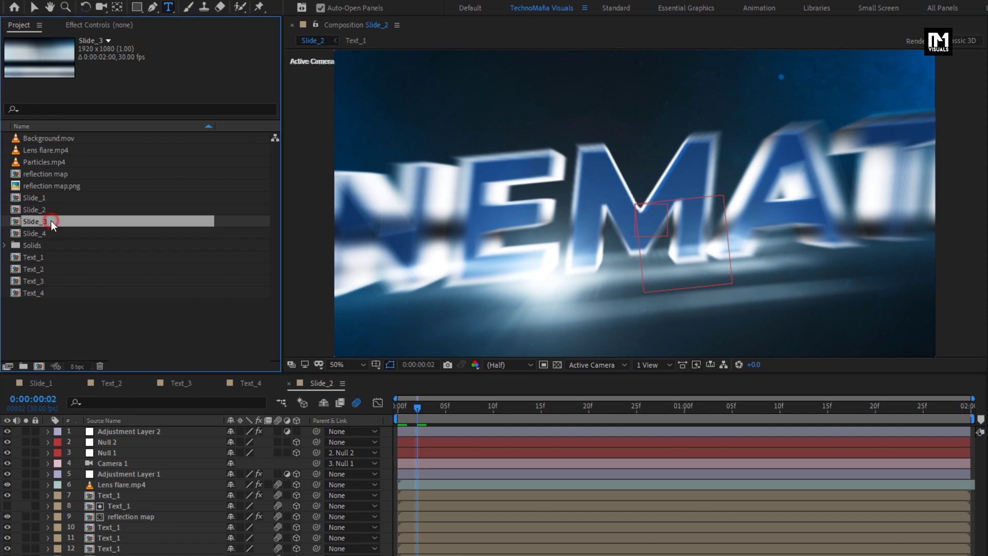
double_click(51, 231)
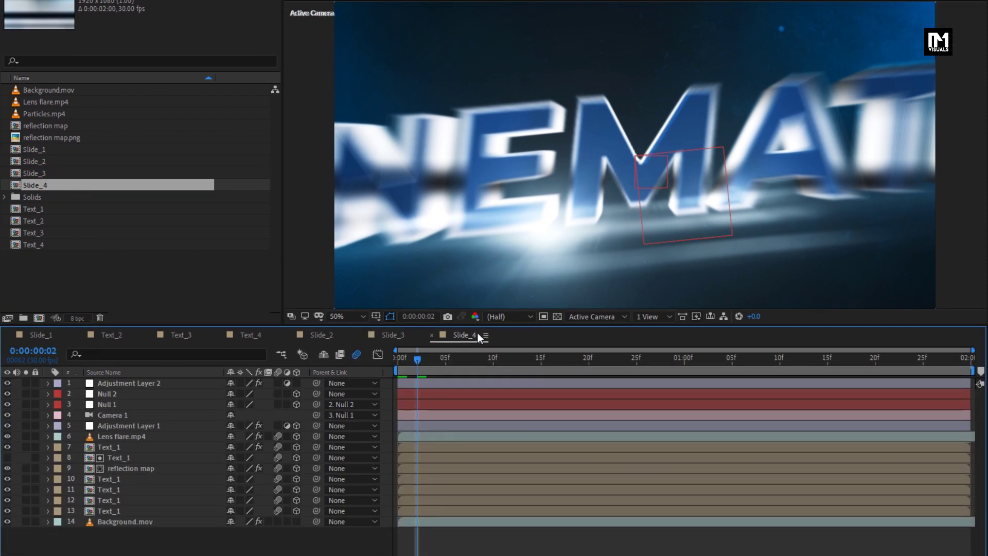
- Replace the source of all six Text_1 layers in Slide_4, including the matte, with the Text_4 composition
click(109, 510)
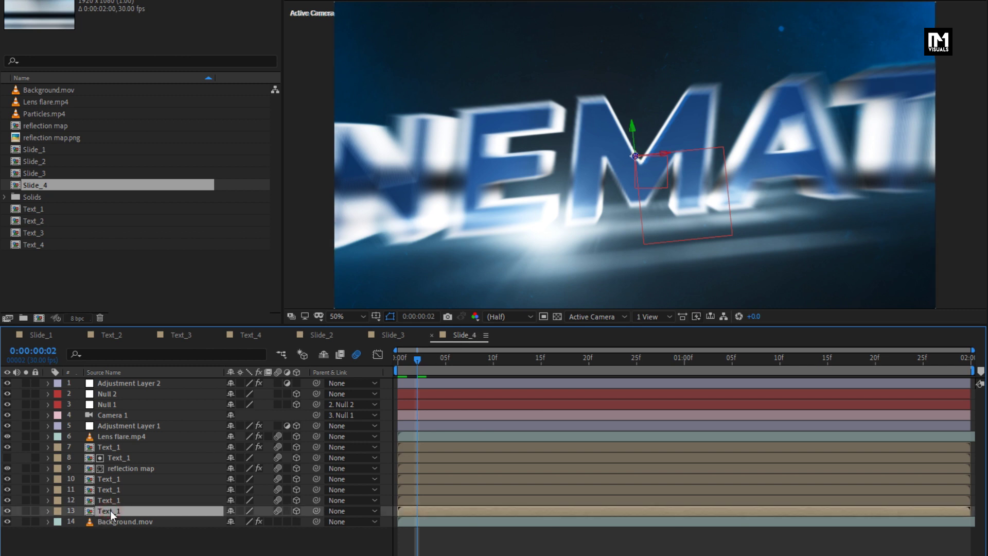
shift+click(112, 498)
shift+click(113, 489)
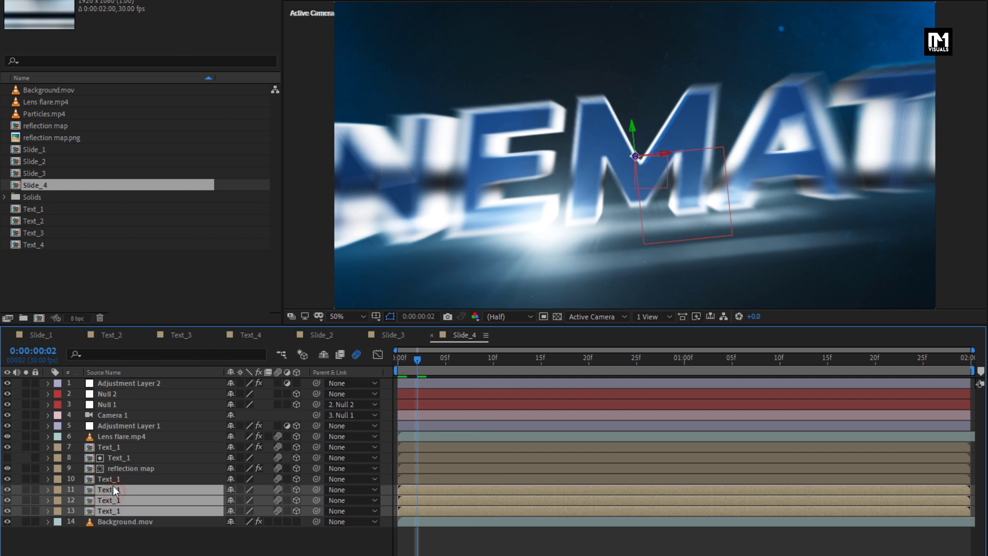
shift+click(112, 484)
ctrl+click(115, 458)
ctrl+click(115, 450)
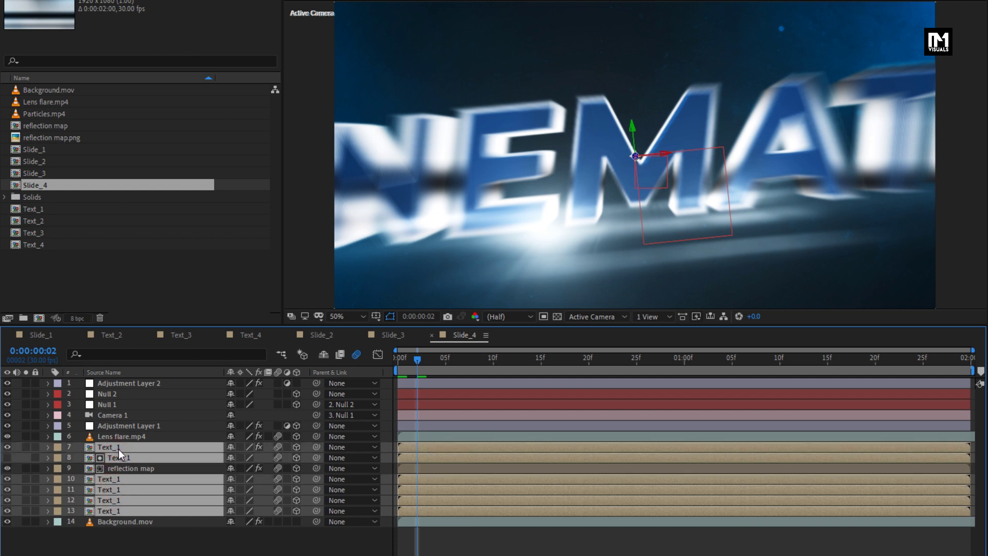
click(36, 244)
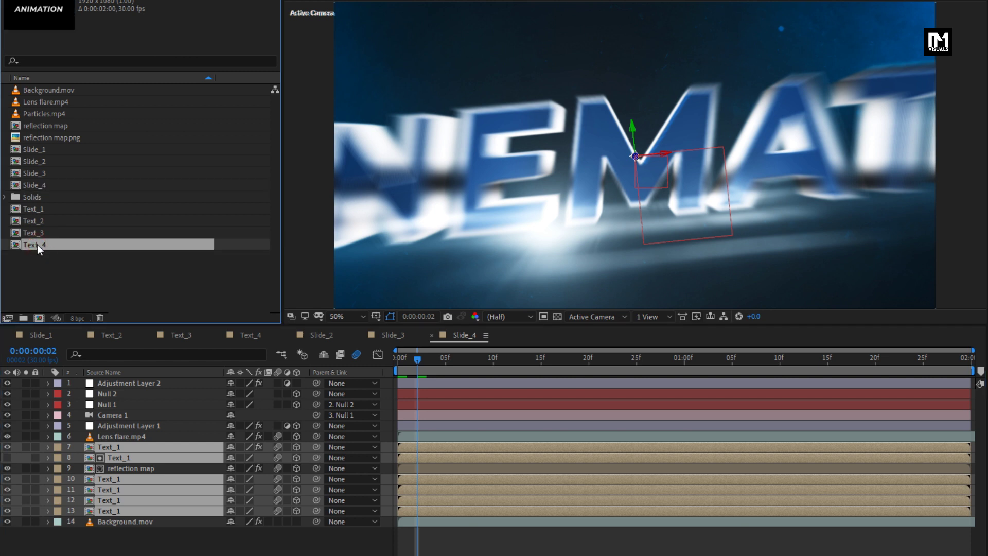
key(alt)
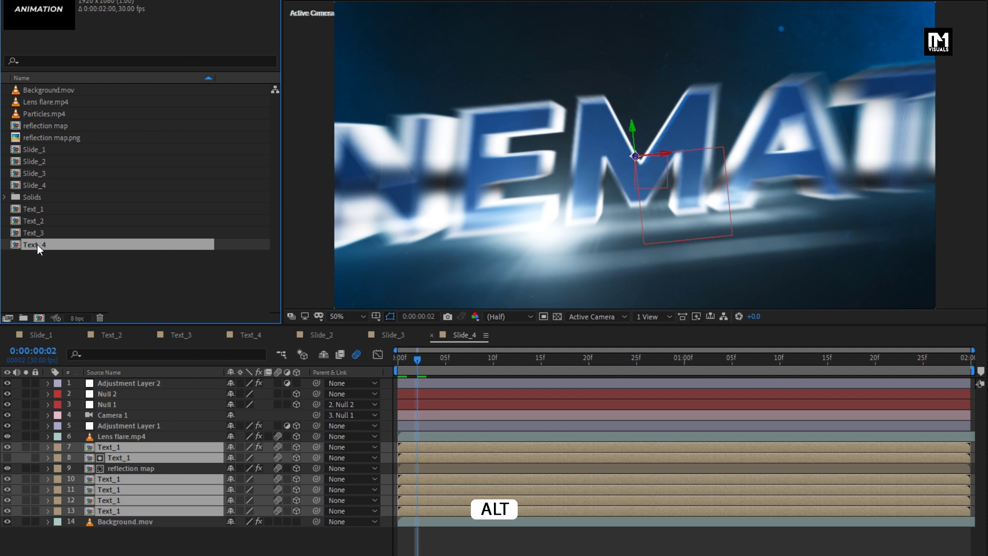
drag(37, 245, 134, 445)
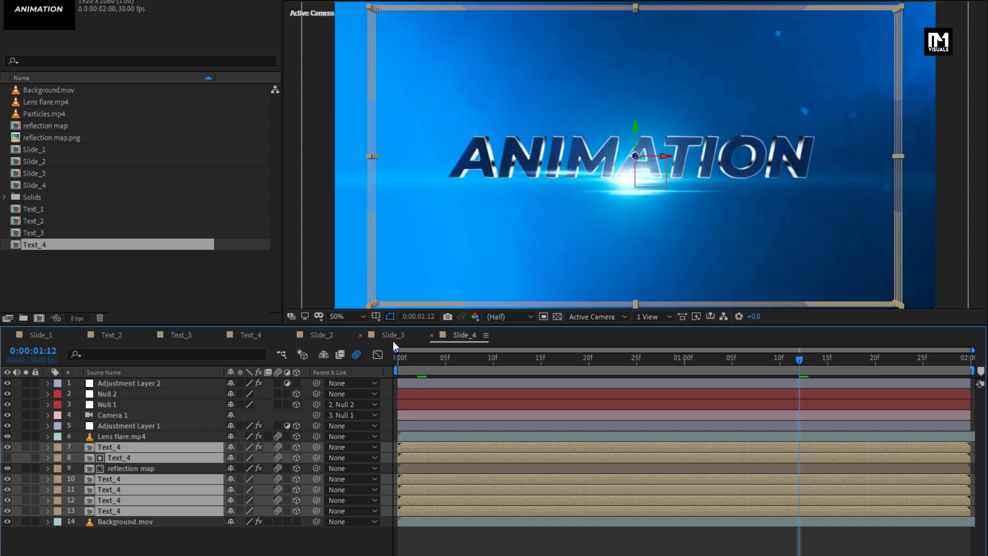
- Replace the source of all six Text_1 layers in Slide_3, including the matte, with the Text_3 composition
click(386, 334)
click(104, 511)
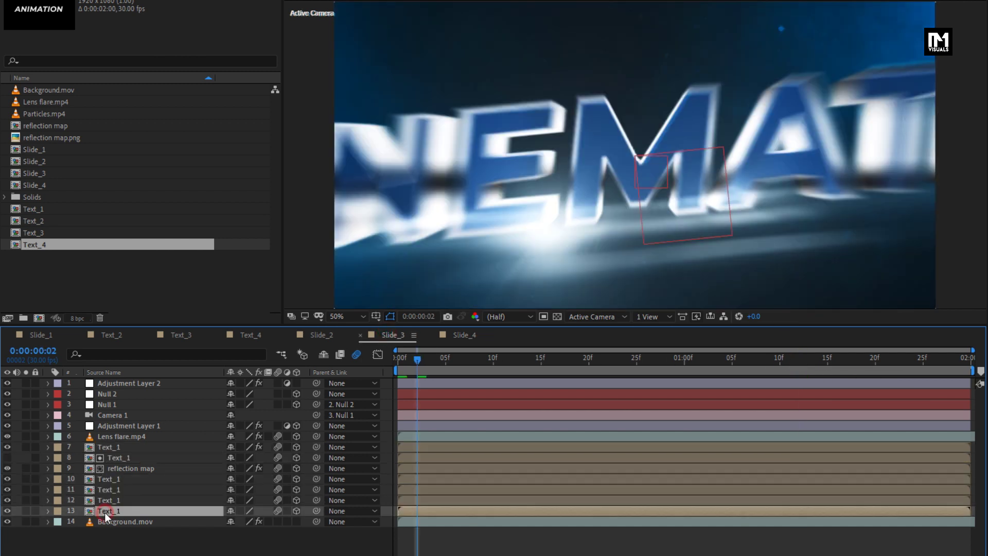
ctrl+click(108, 499)
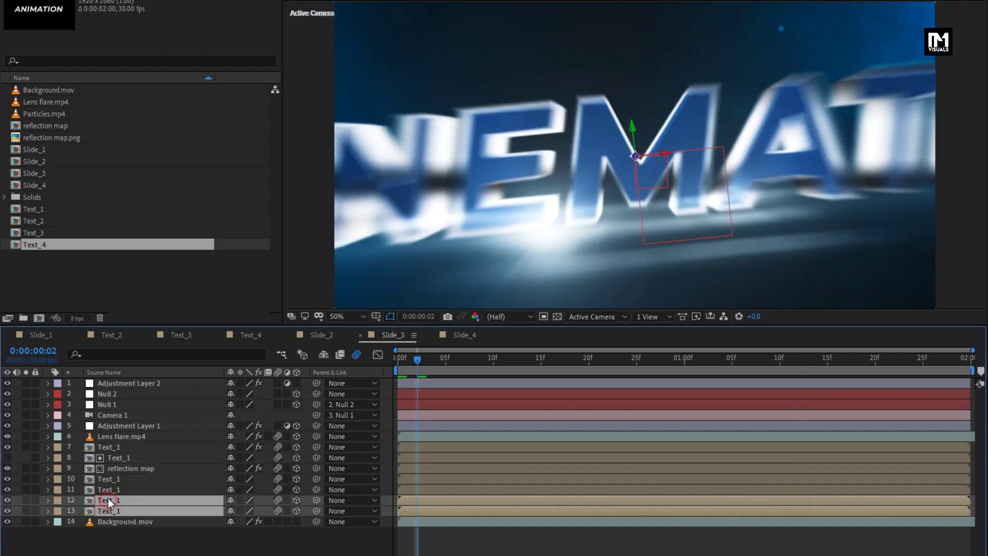
ctrl+click(109, 488)
ctrl+click(108, 479)
ctrl+click(109, 458)
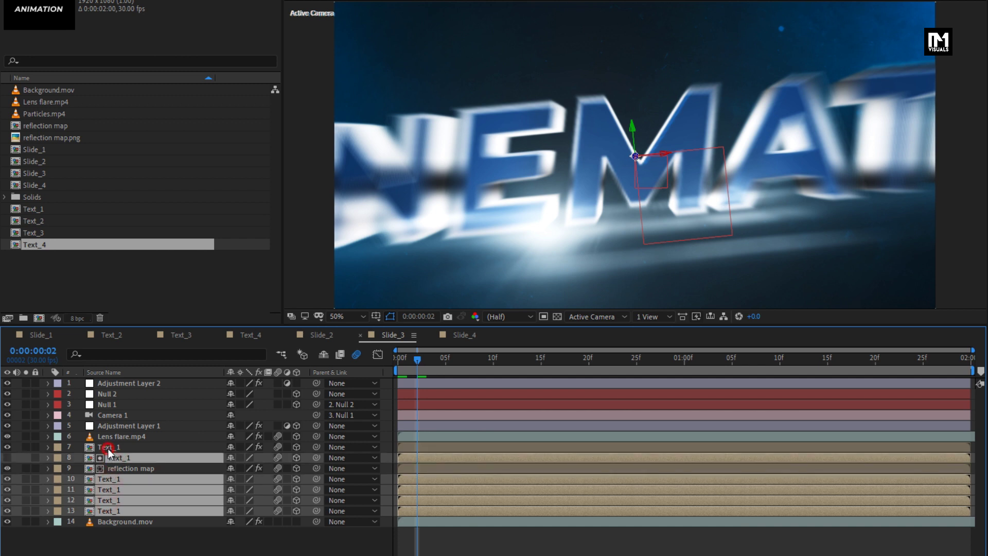
ctrl+click(107, 448)
key(alt)
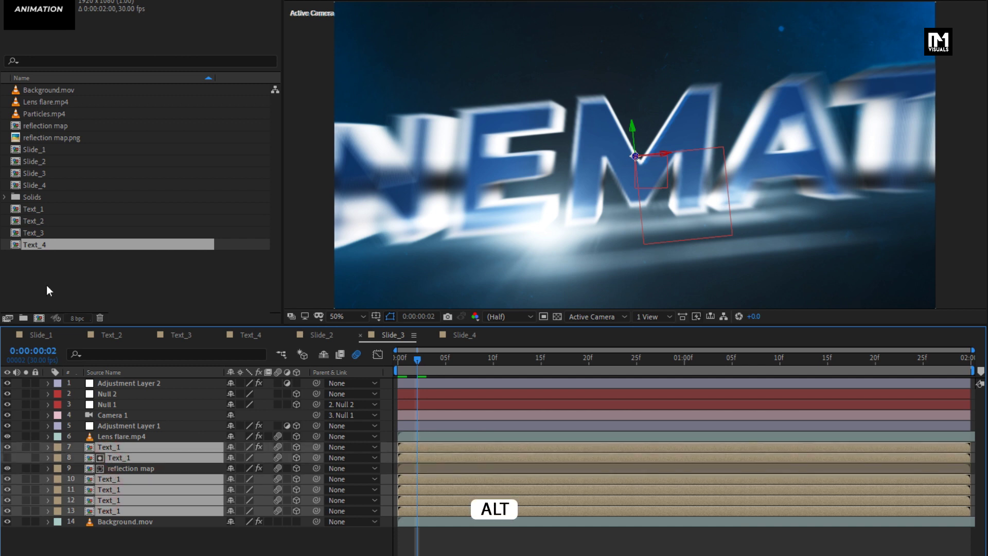
click(36, 233)
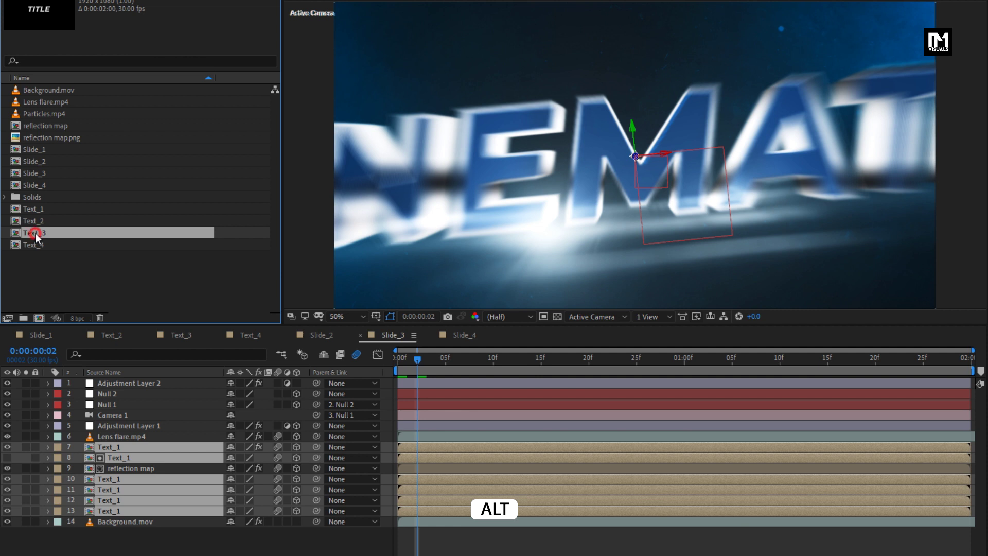
drag(35, 233, 129, 452)
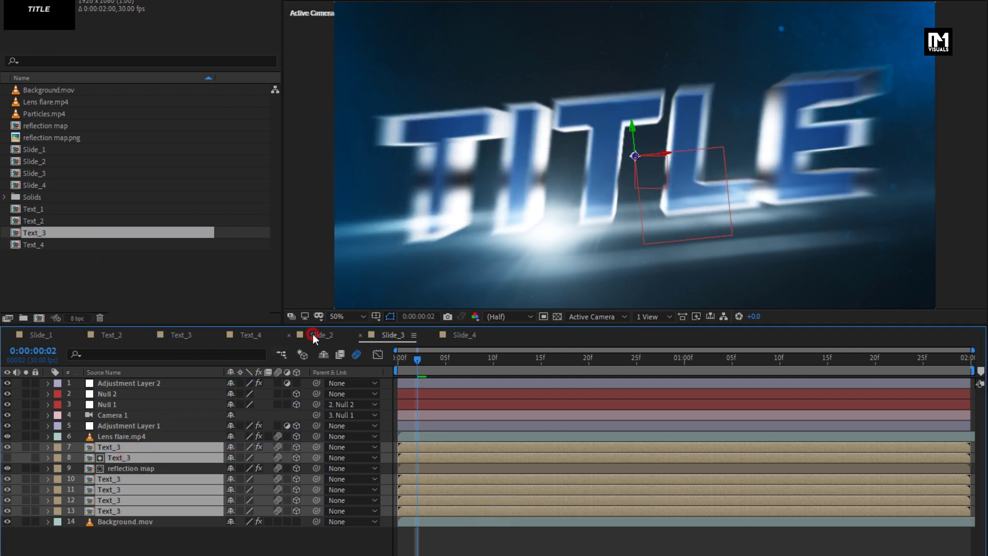
- Replace the source of all six Text_1 layers in Slide_2, including the matte, with the Text_2 composition
click(313, 334)
click(106, 511)
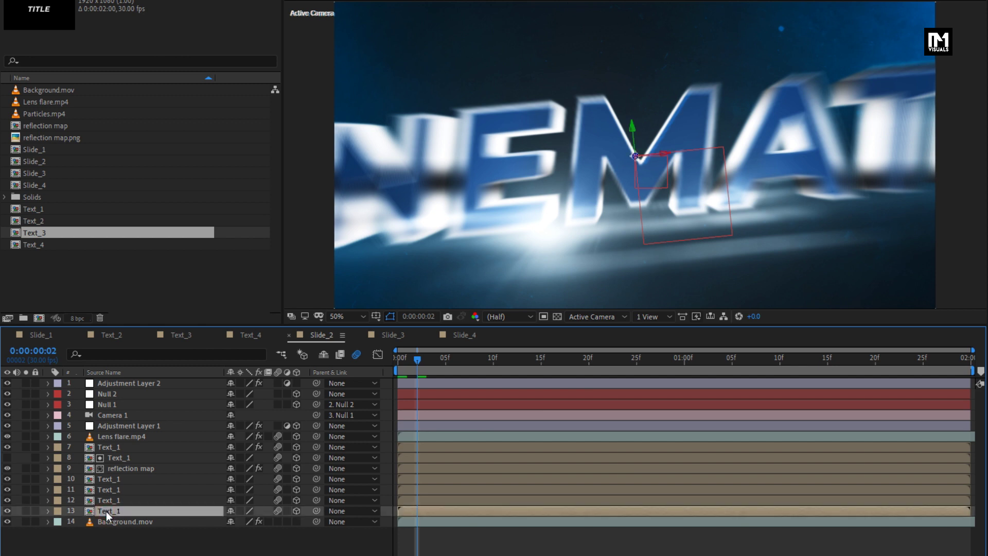
ctrl+click(111, 500)
ctrl+click(113, 490)
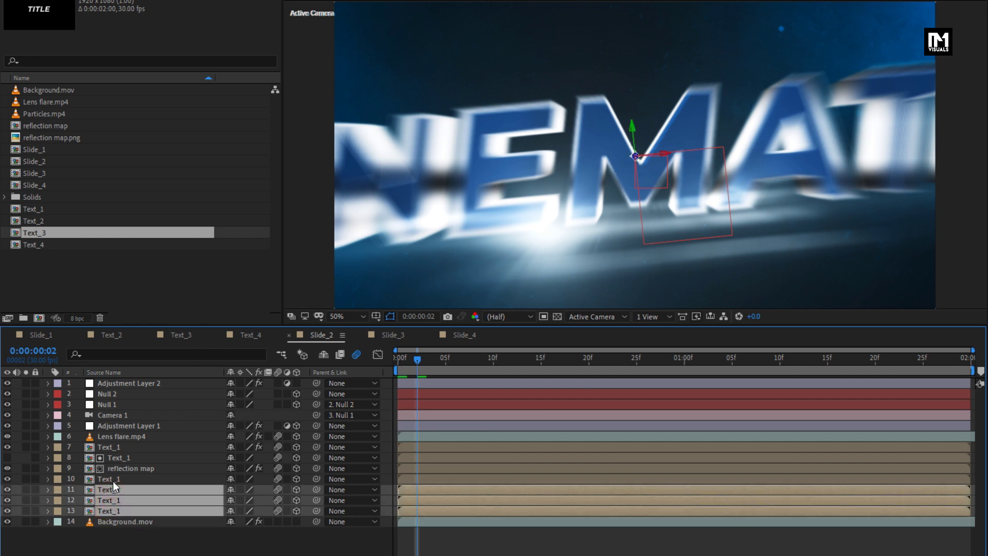
ctrl+click(112, 479)
ctrl+click(115, 457)
ctrl+click(110, 448)
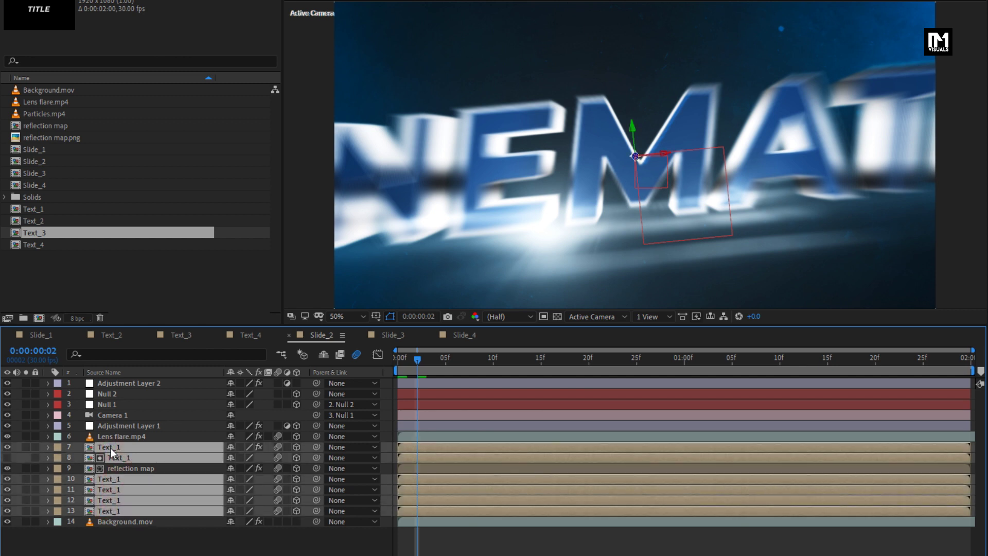
key(alt)
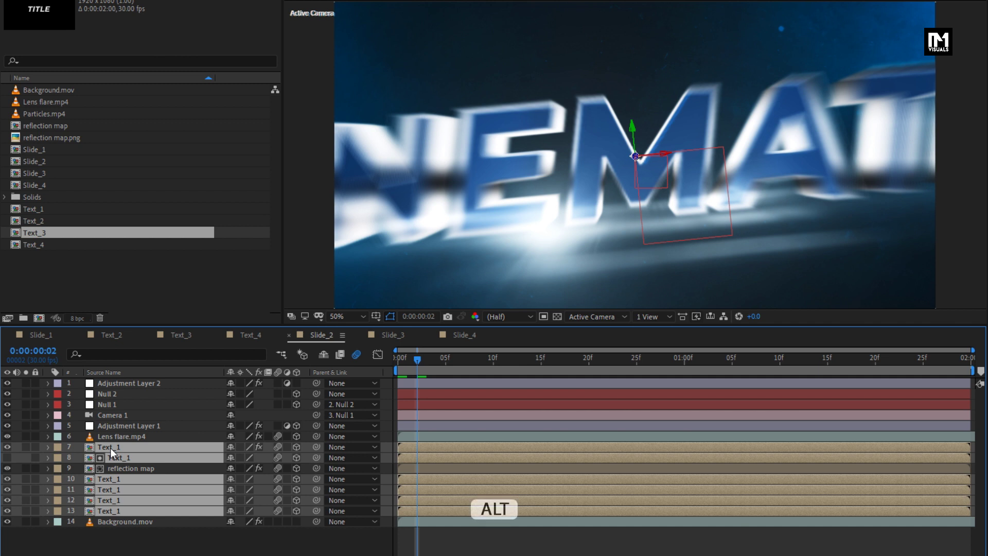
alt+click(39, 223)
drag(36, 222, 115, 446)
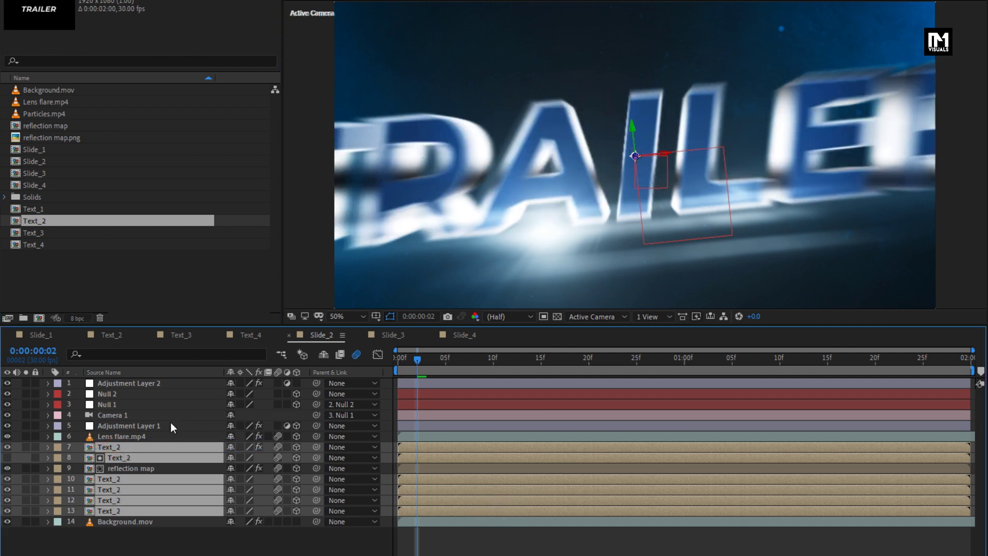
- Check the swapped titles in Slide_3 and Slide_4, viewing Slide_3 at 0:00:01:06
click(388, 338)
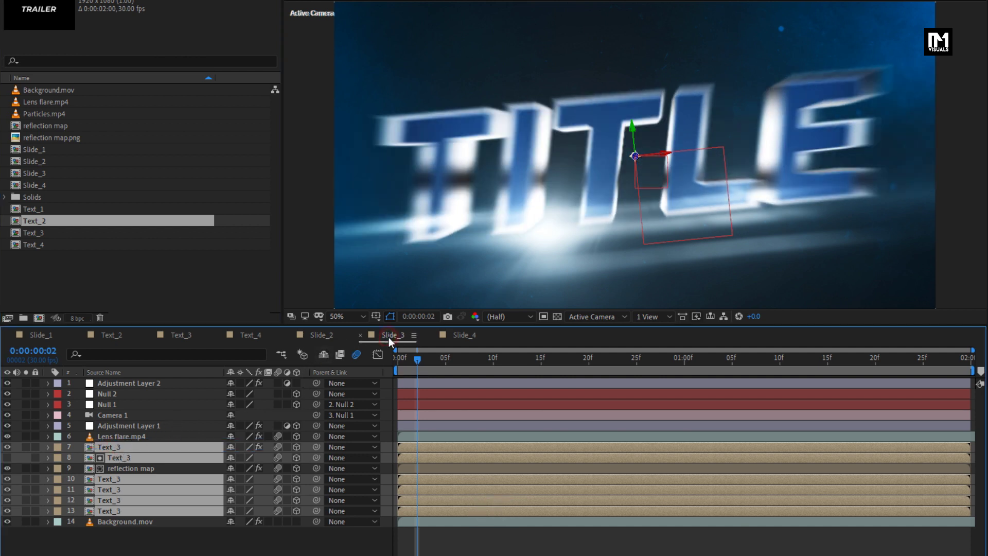
click(458, 335)
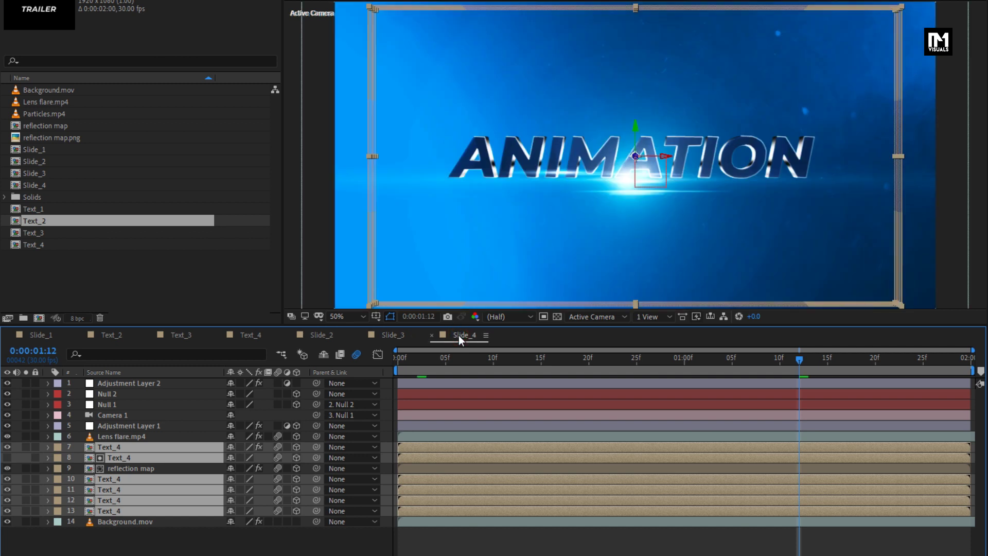
click(394, 335)
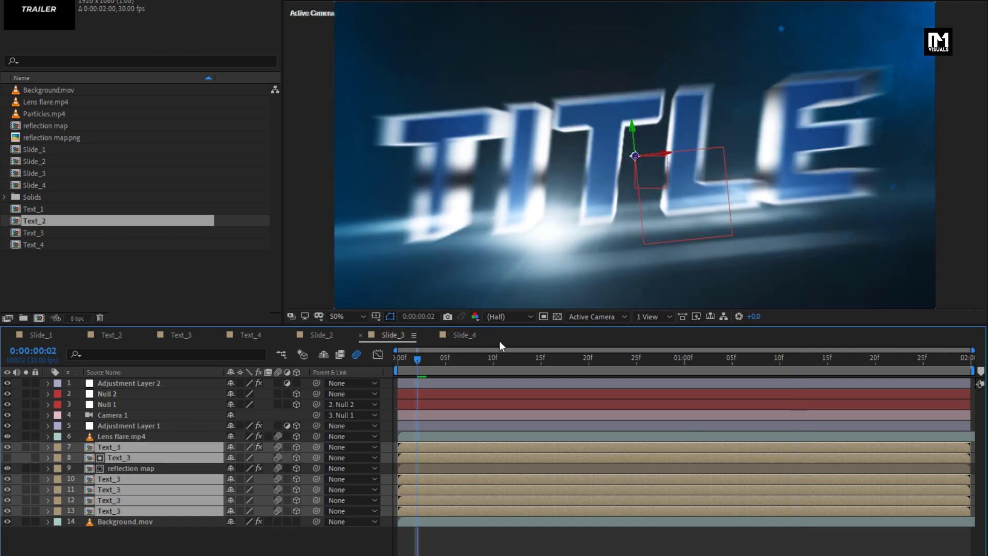
click(741, 363)
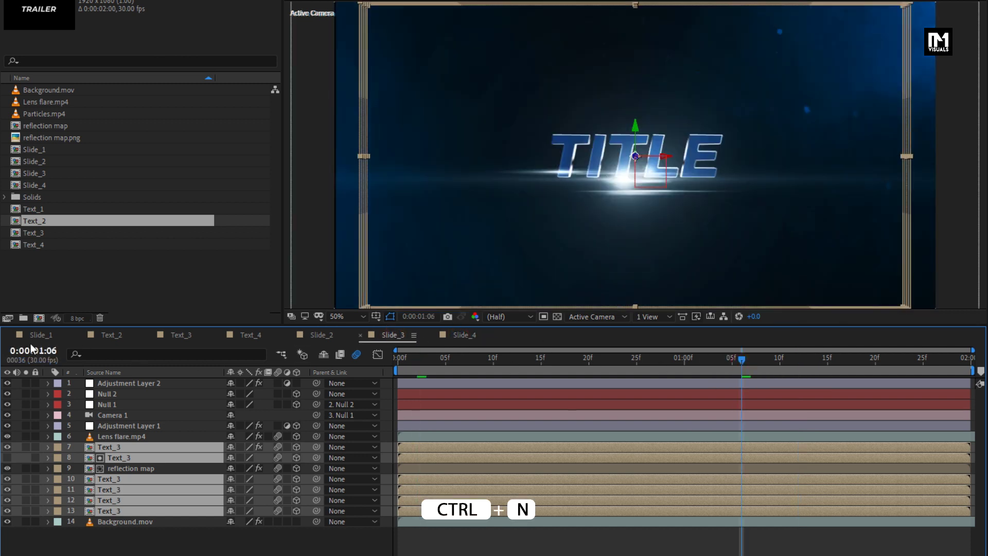
- Create a 1920 x 1080, 30 fps composition named Trailer_Title with a duration of 10 seconds
click(38, 318)
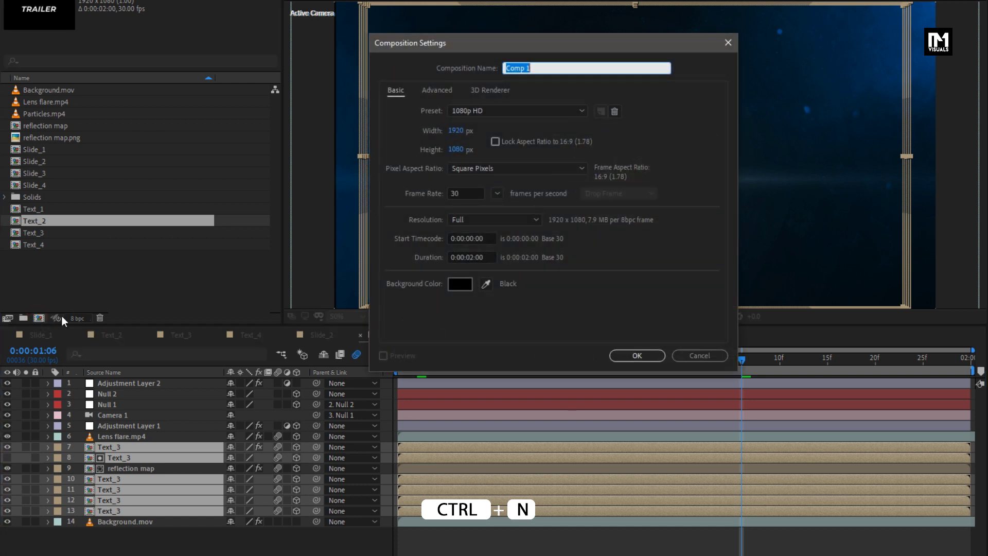
text(Trailer_Title)
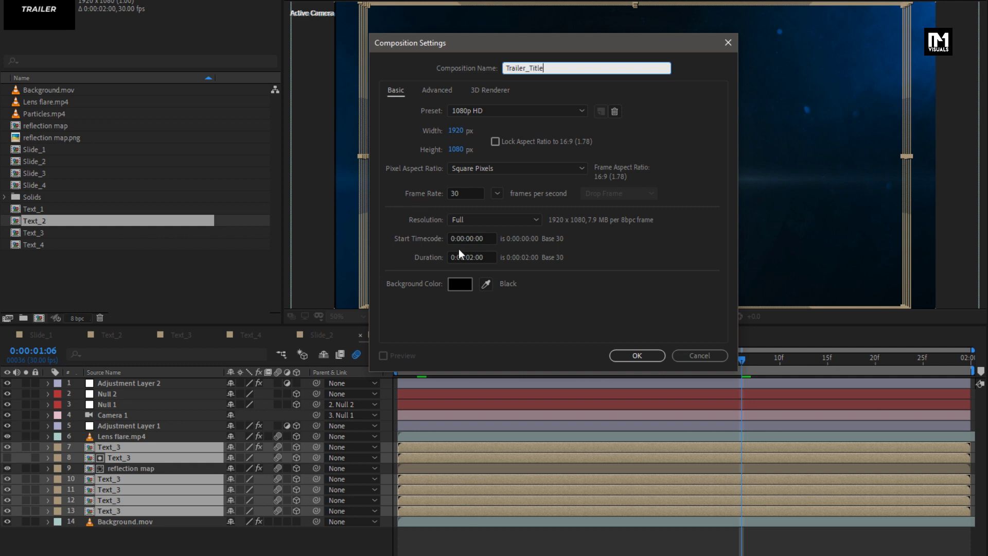
click(471, 257)
key(BackSpace)
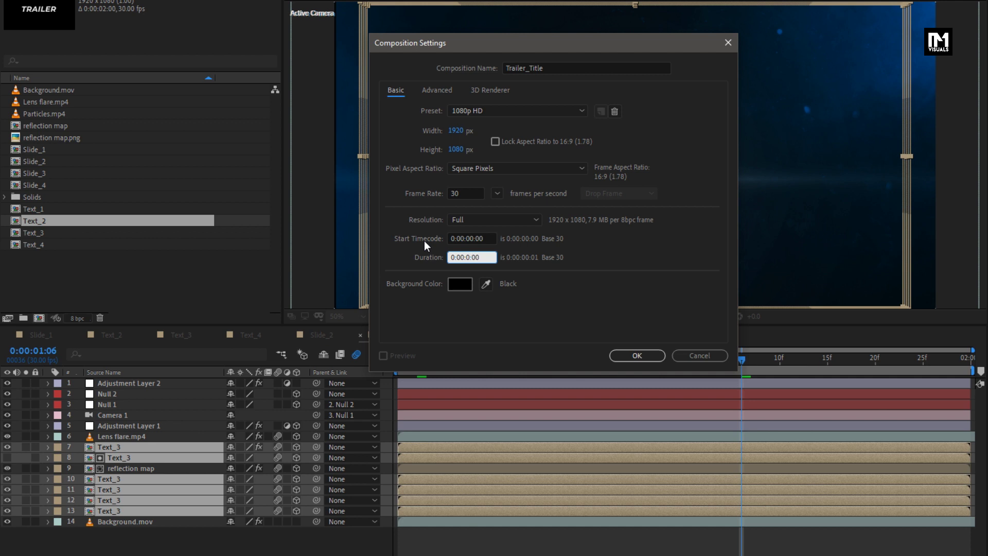
text(10)
click(628, 355)
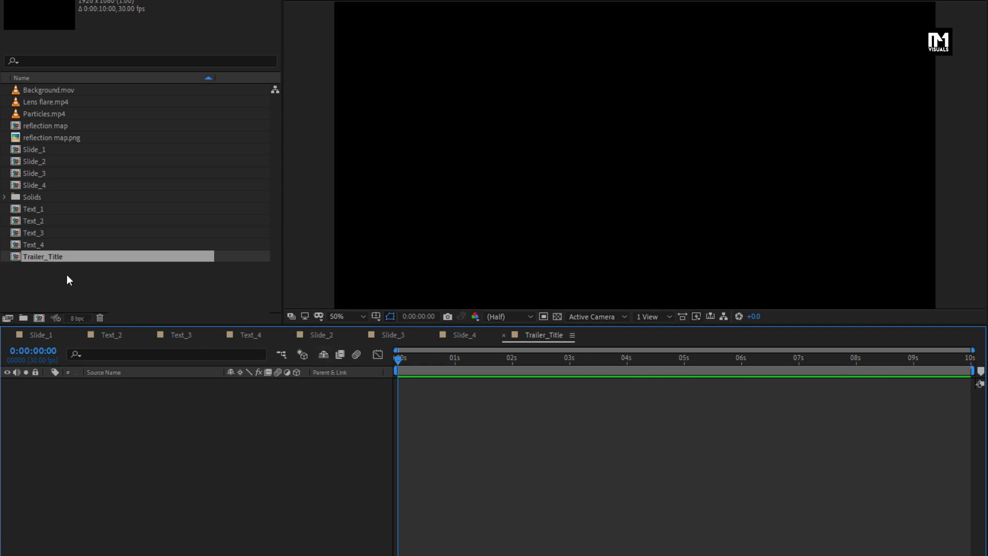
- Add Slide_1, Slide_2, Slide_3 and Slide_4 to the Trailer_Title composition as stacked layers, with Slide_4 on top
click(35, 150)
drag(35, 151, 101, 424)
drag(32, 161, 121, 380)
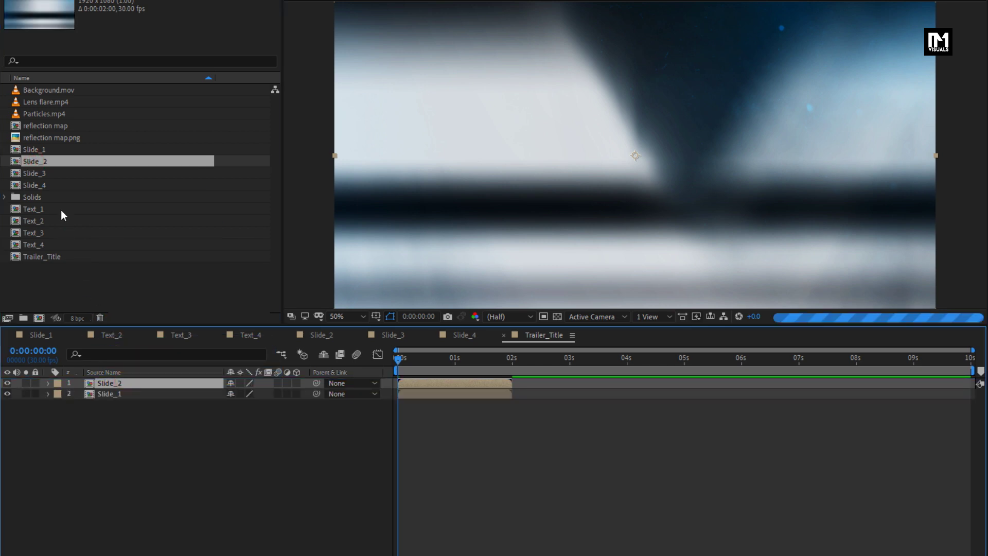
click(32, 176)
drag(32, 176, 134, 385)
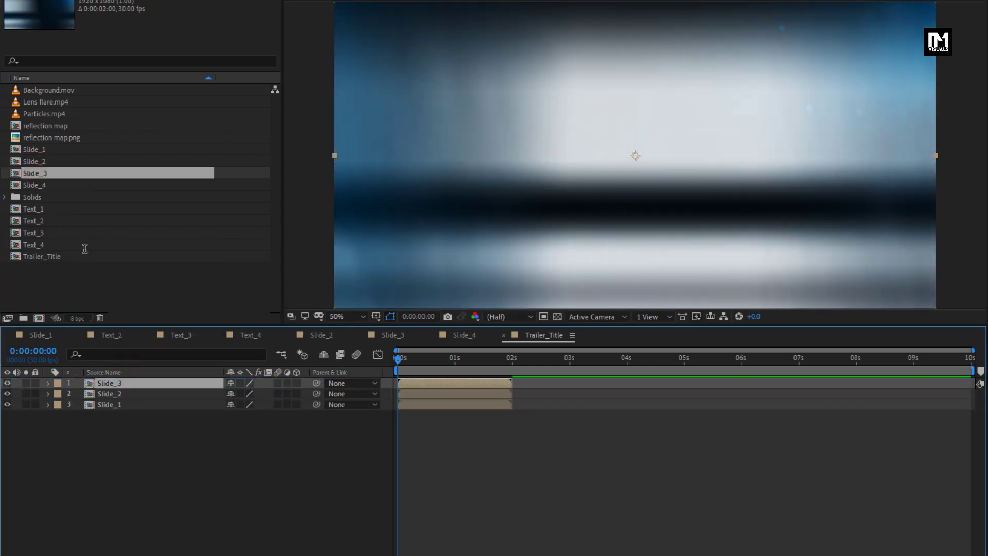
drag(36, 186, 138, 384)
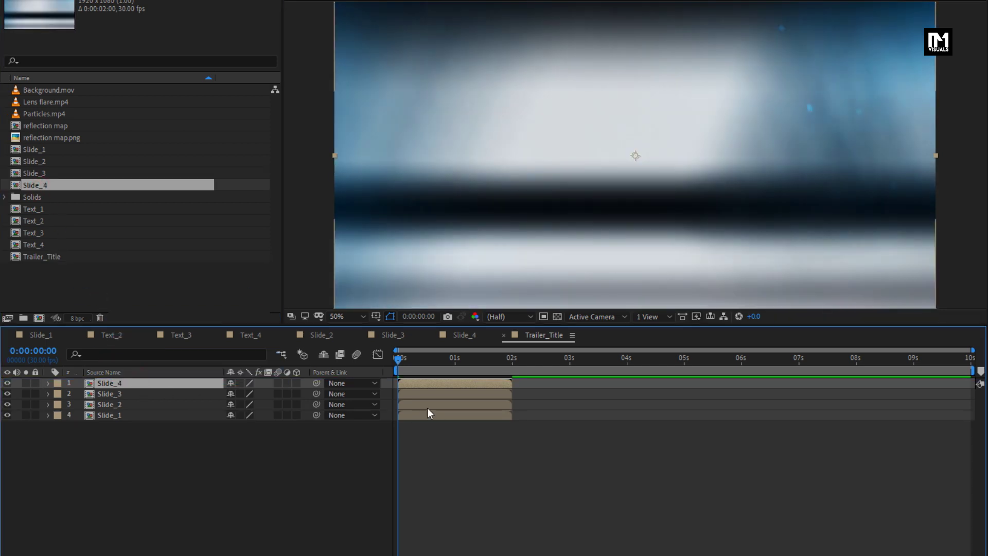
- Place the slides end to end, with Slide_2 at 2 s, Slide_3 at 4 s and Slide_4 at 6 s, and end the work area at 8 s
drag(427, 405, 690, 384)
drag(457, 384, 795, 379)
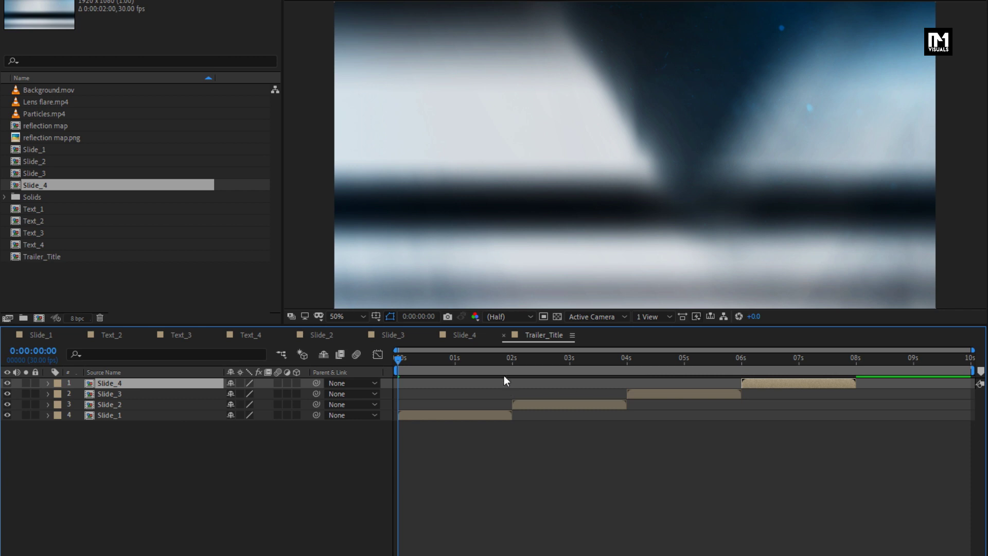
click(509, 360)
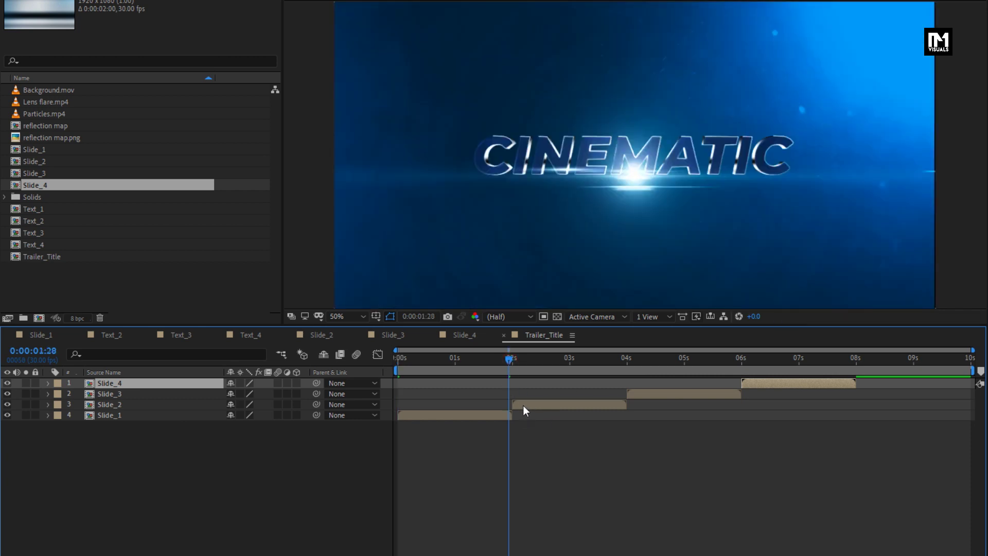
drag(548, 404, 523, 410)
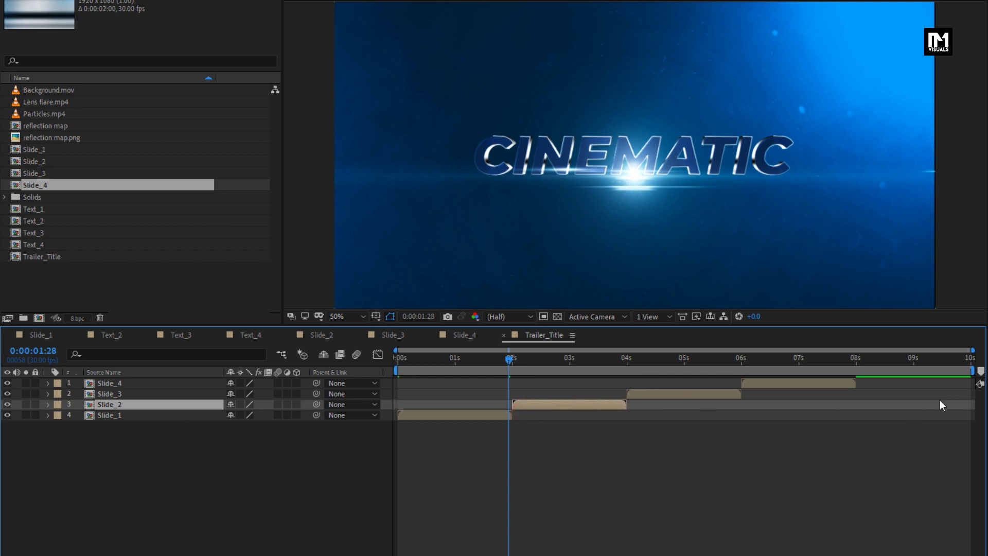
drag(972, 368, 858, 377)
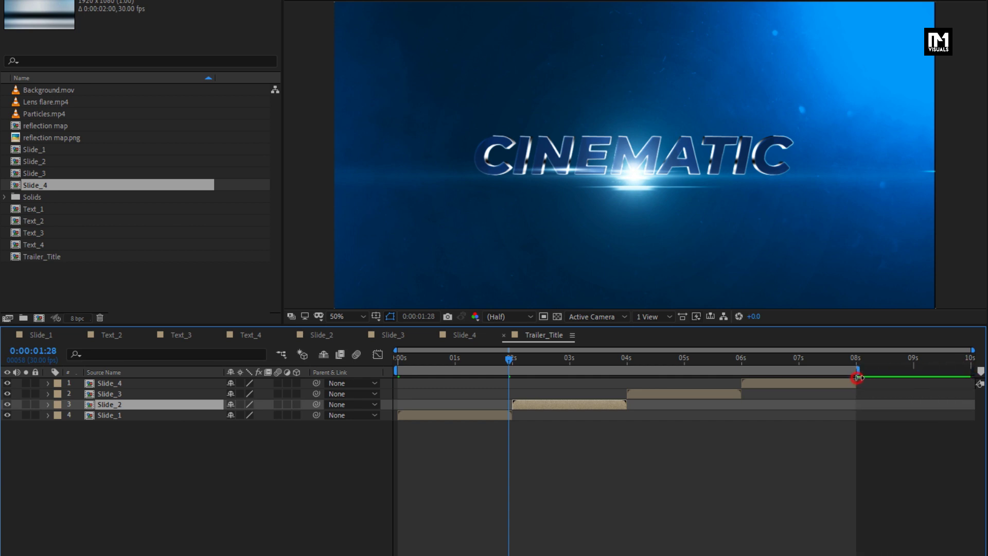
- Create a black 1920 x 1080 solid named Frame above the slides in Trailer_Title
right_click(160, 487)
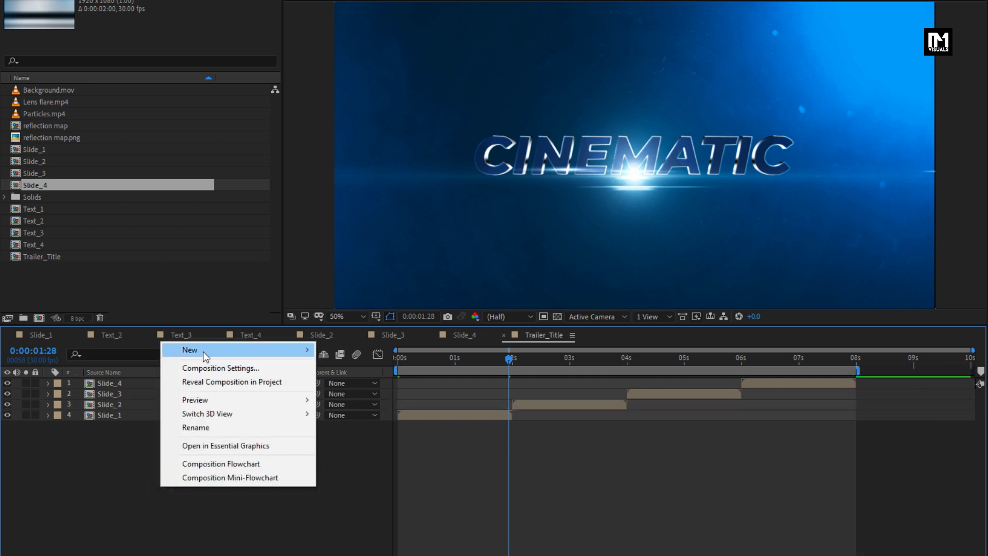
mouse_move(195, 350)
click(386, 383)
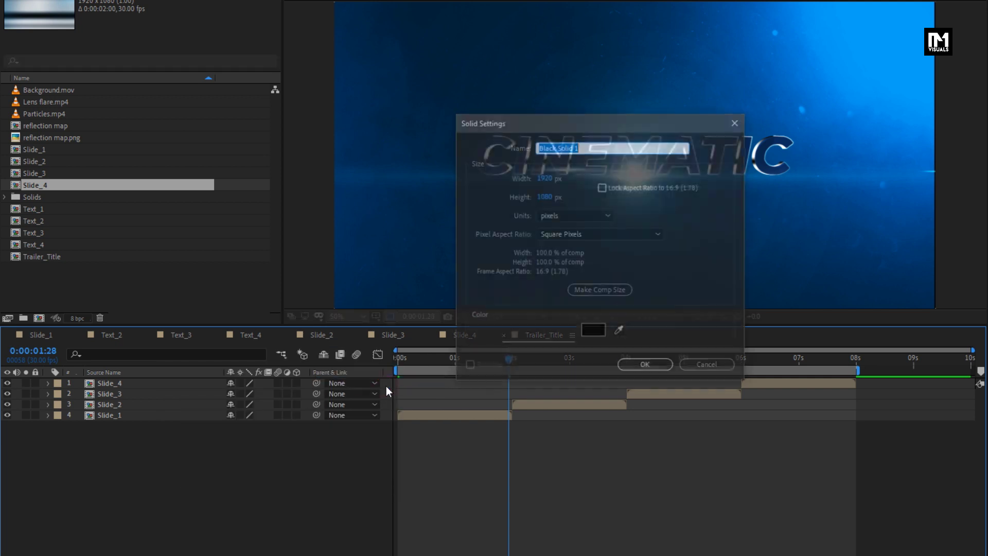
text(Frame)
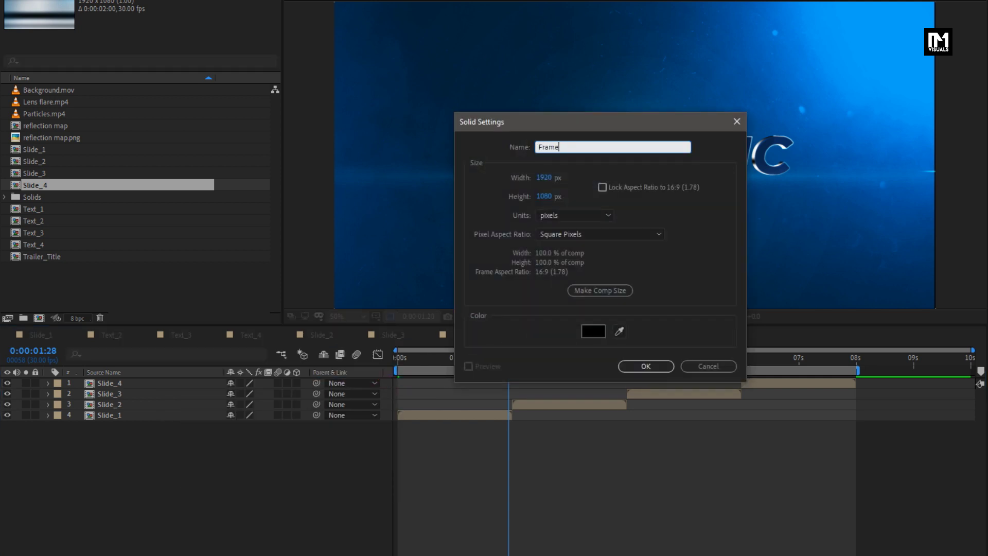
click(646, 366)
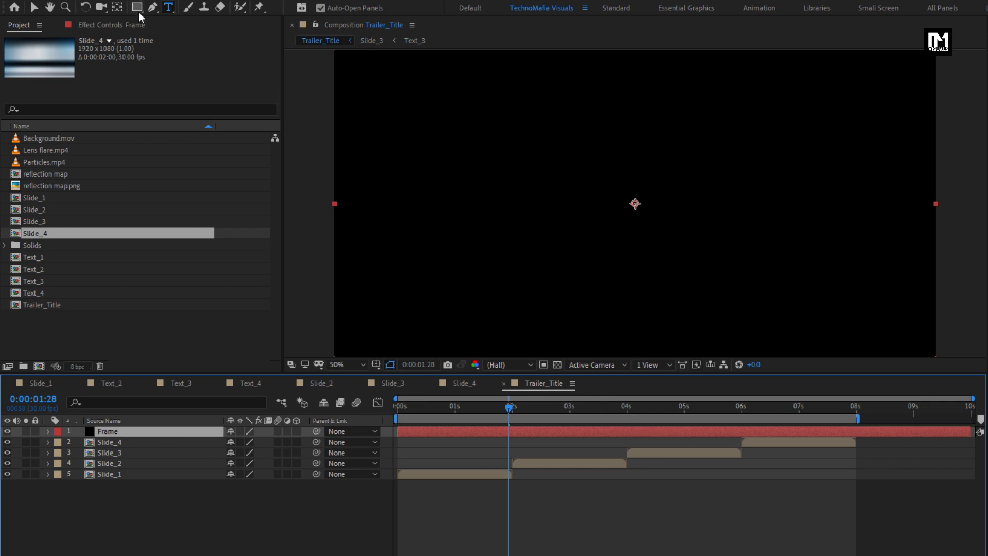
- Add an inverted full-width rectangular mask to the Frame solid, with its top at 10% and bottom at 90% of source
double_click(137, 8)
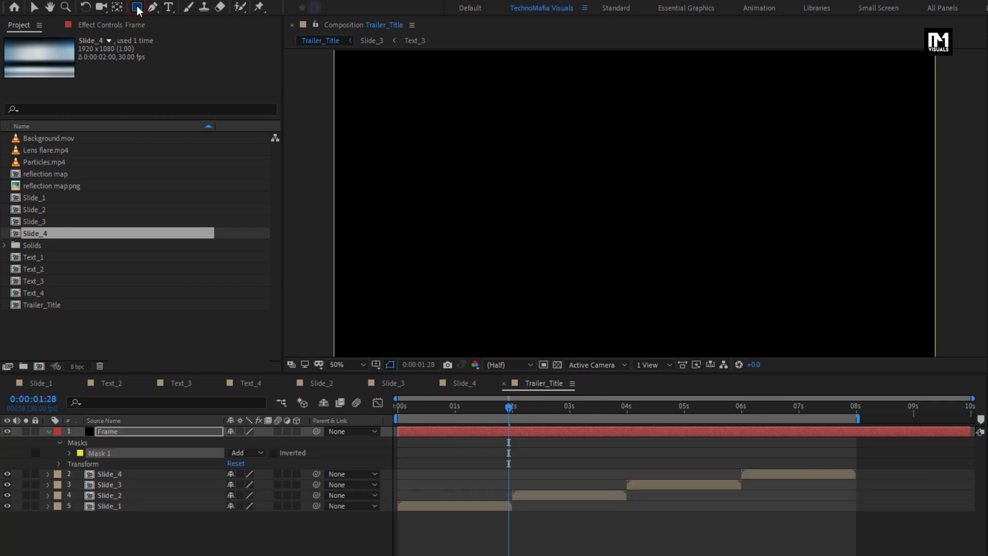
click(69, 452)
click(237, 464)
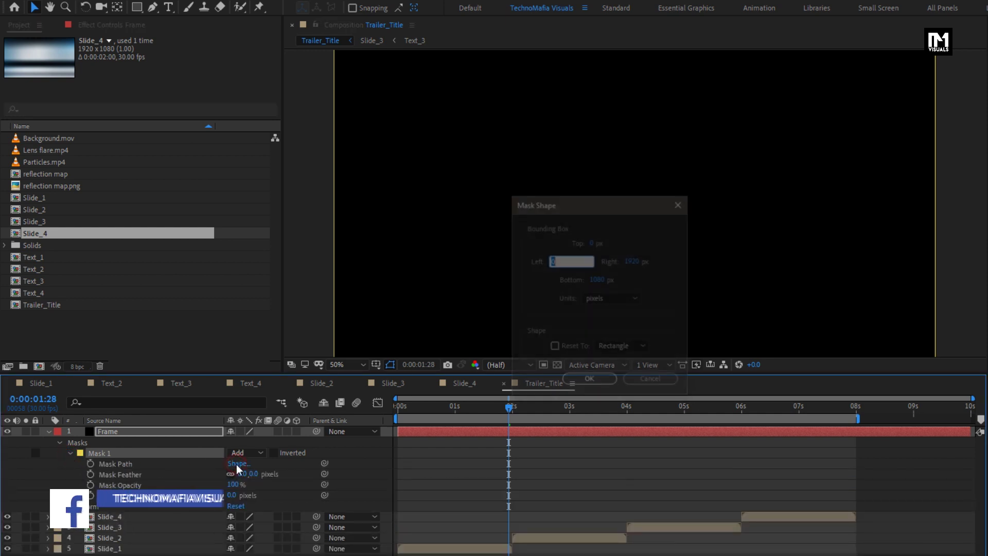
click(612, 300)
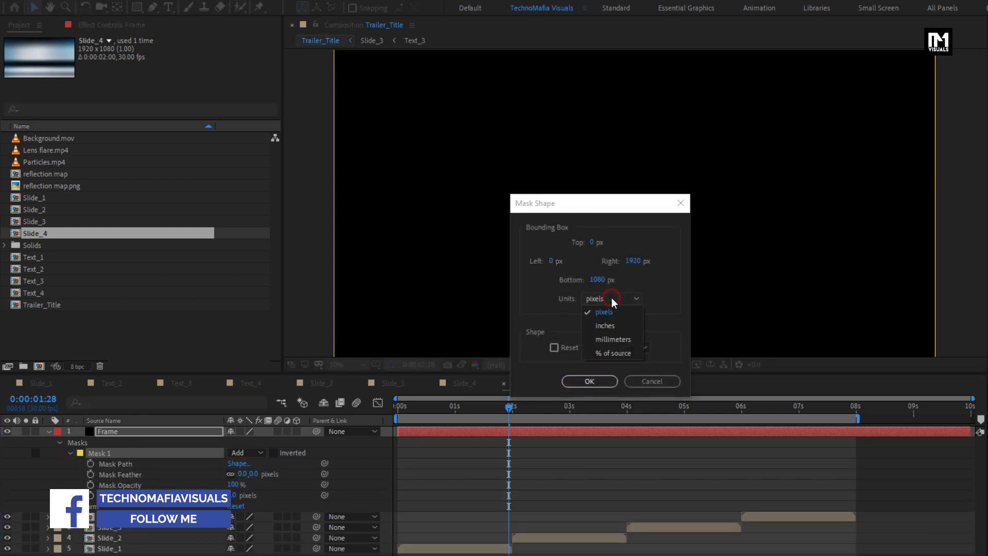
click(615, 353)
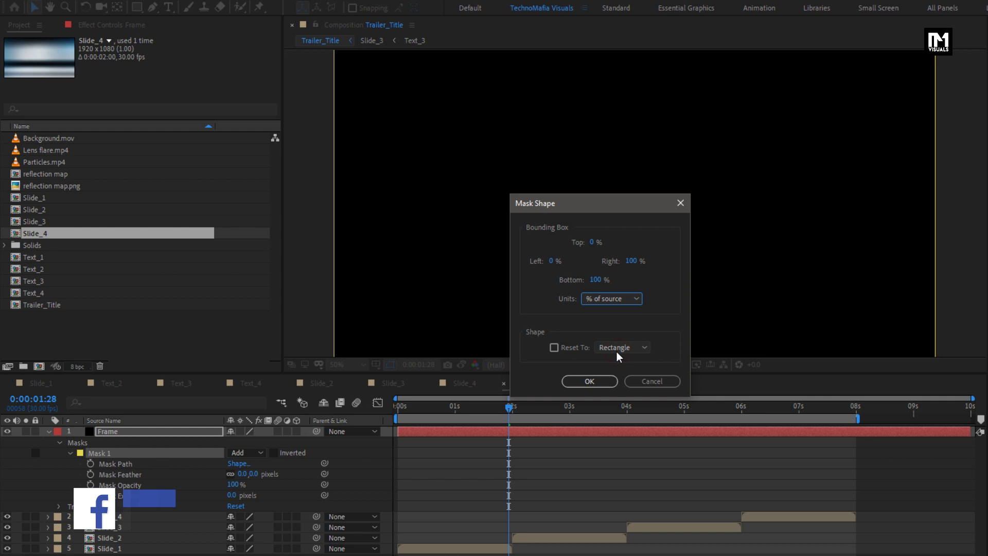
click(592, 243)
text(10)
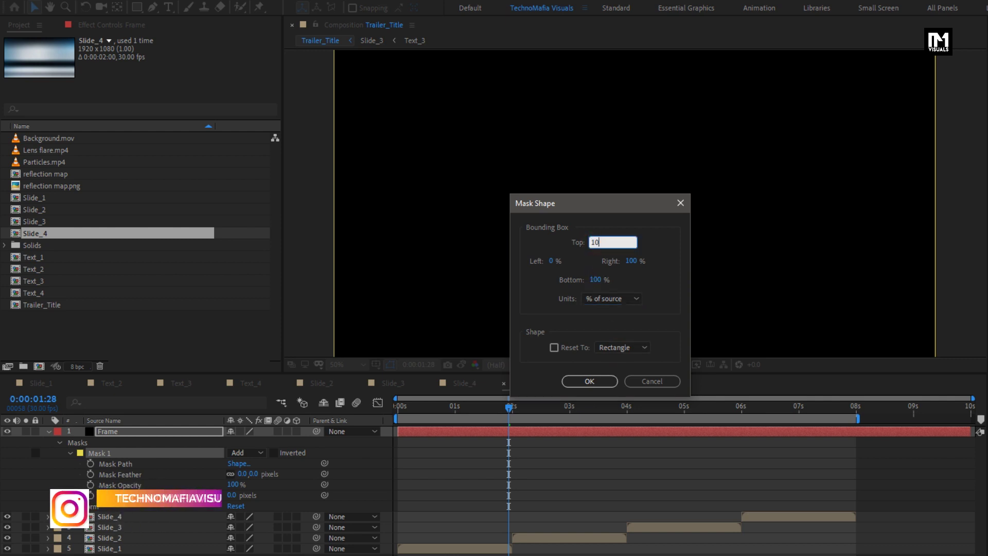
click(594, 280)
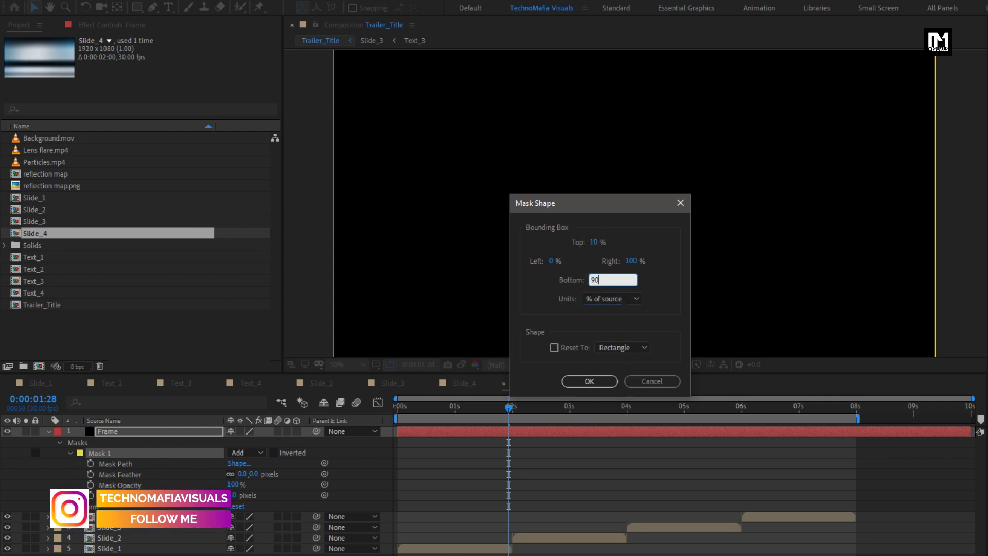
click(589, 380)
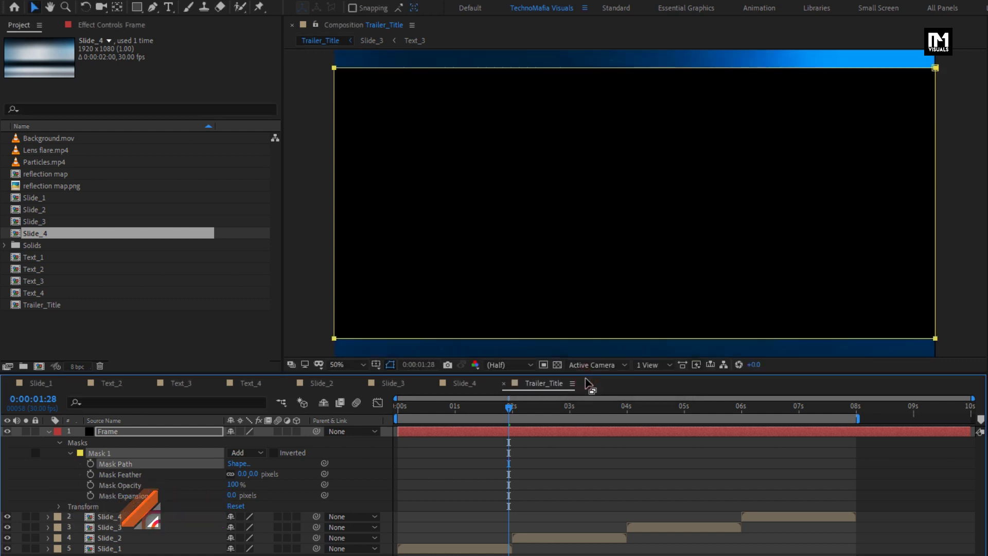
click(274, 452)
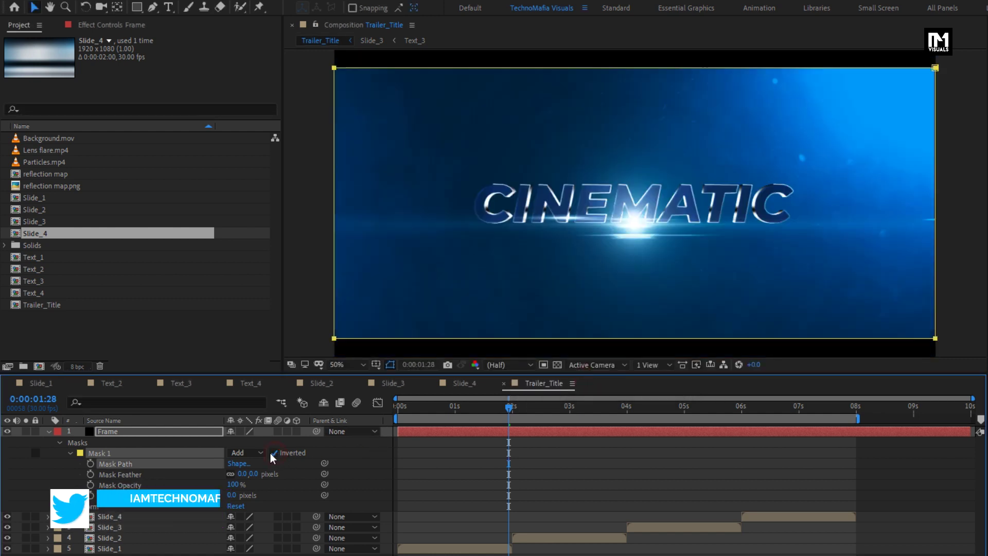
click(48, 431)
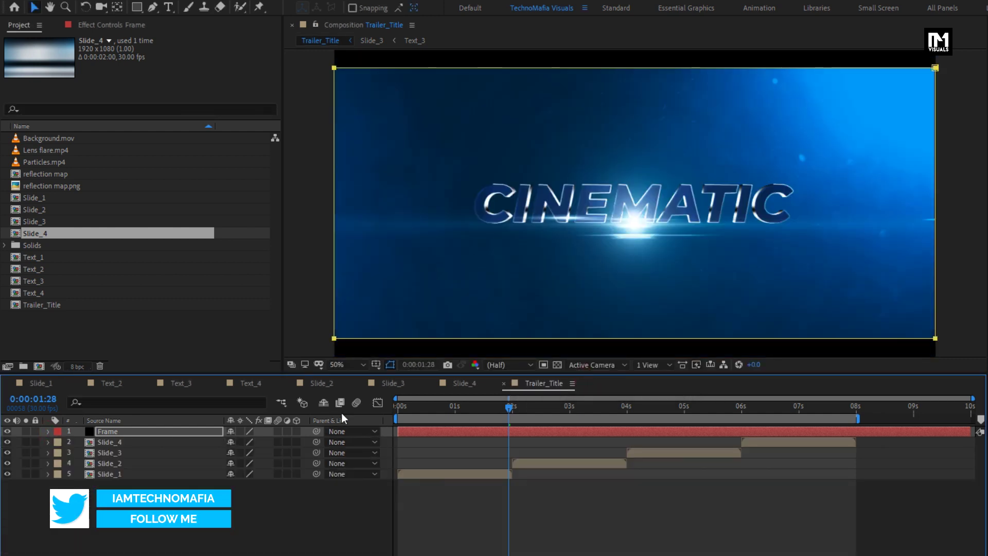
- Preview the assembled Trailer_Title sequence from the start
click(394, 406)
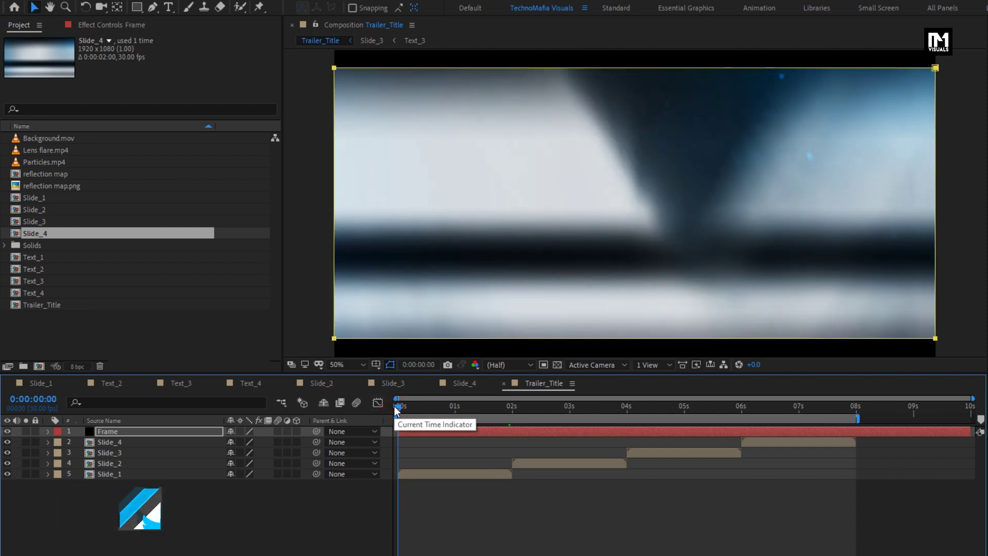
key(space)
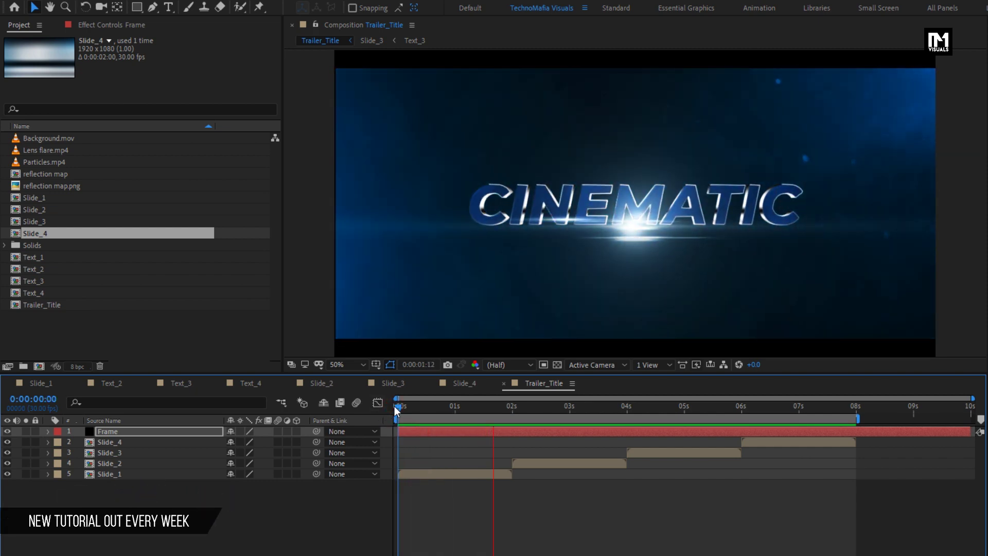